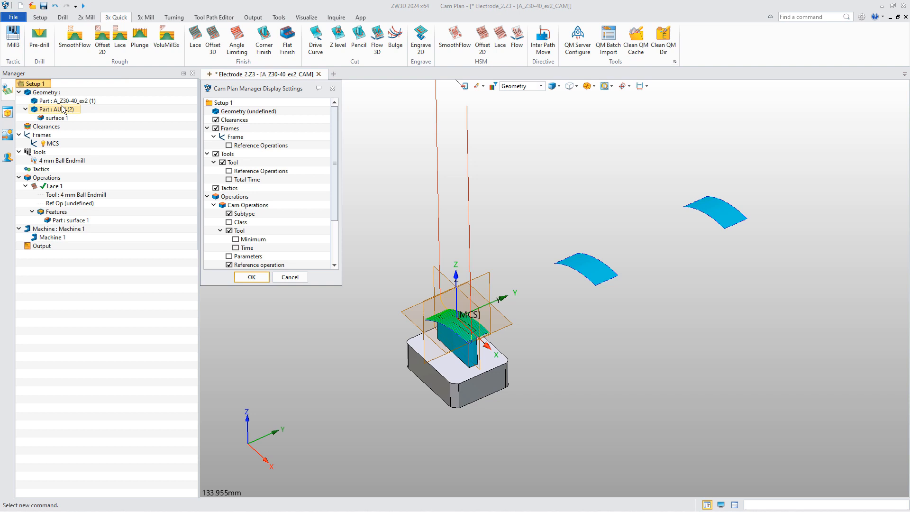
Step: Turn on the Minimum entry under the operations' Tool in the Cam Plan Manager display settings
click(262, 239)
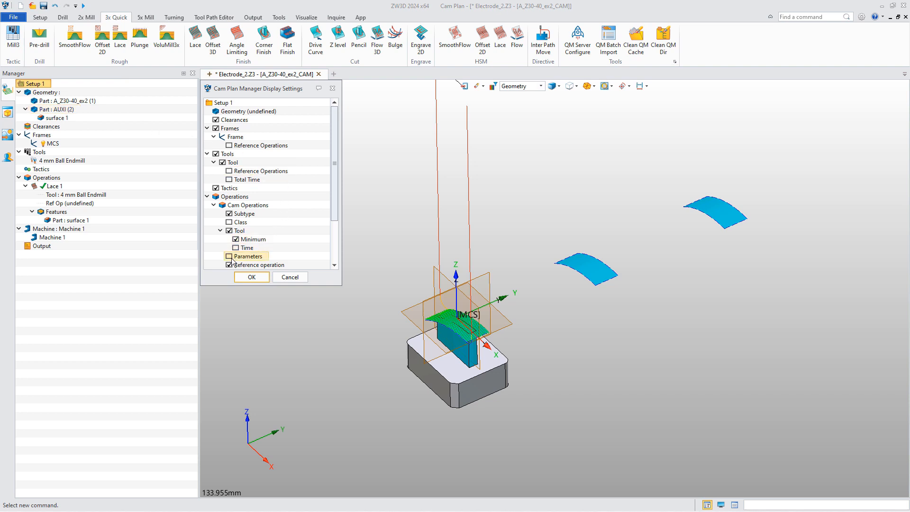
click(247, 278)
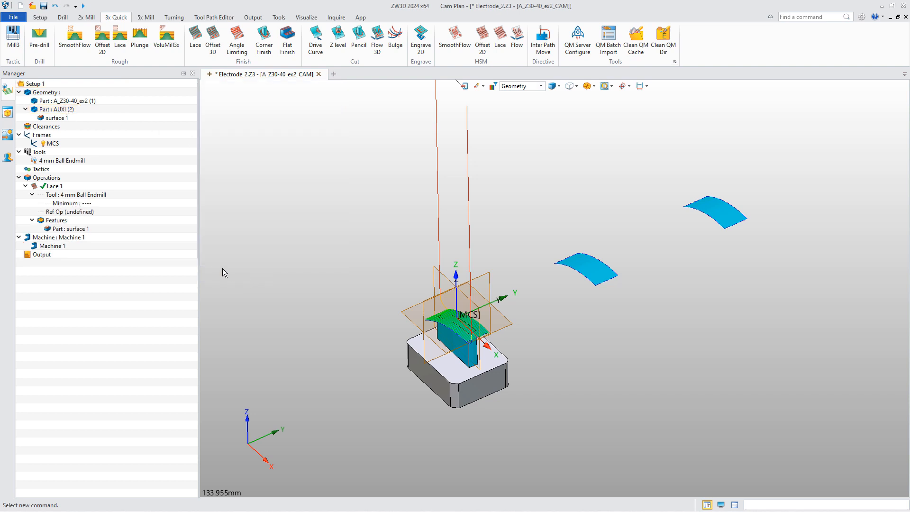
Step: Add a holder layer with top, bottom and length of 10 to Lace 1's 4 mm Ball Endmill
click(54, 188)
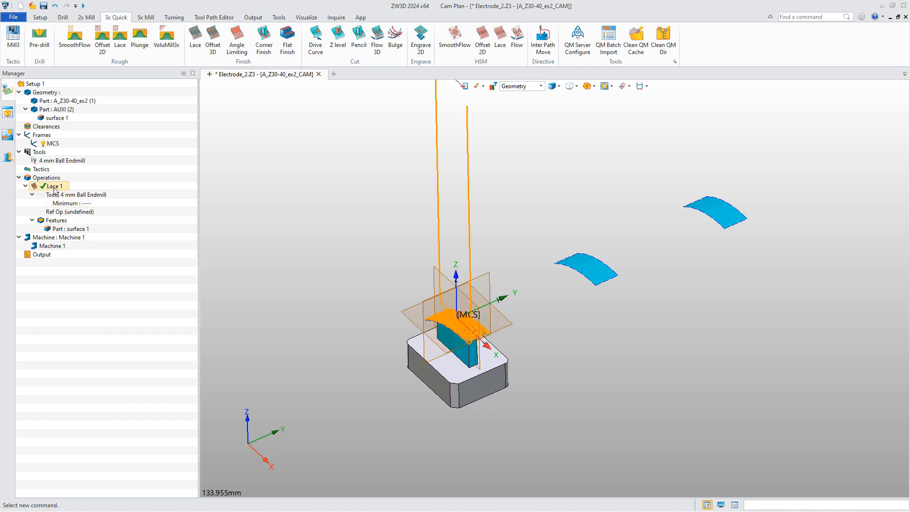
double_click(57, 195)
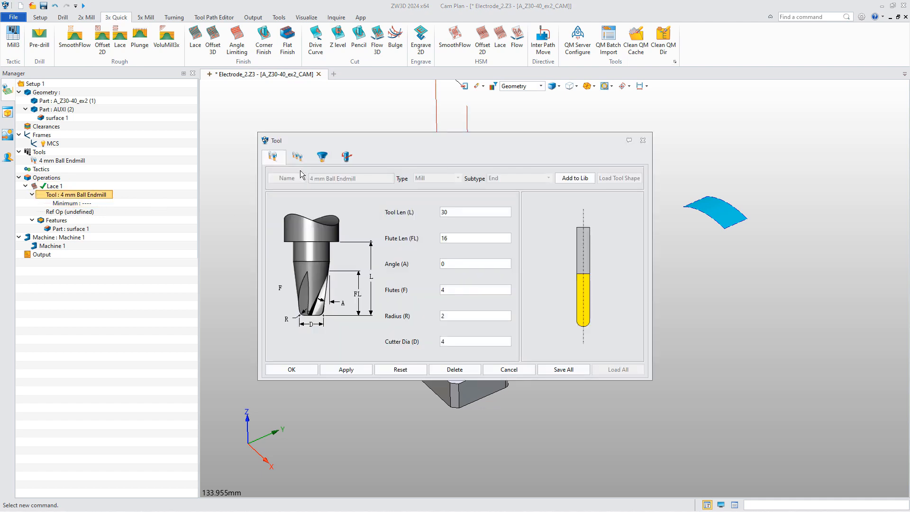
click(322, 158)
click(442, 327)
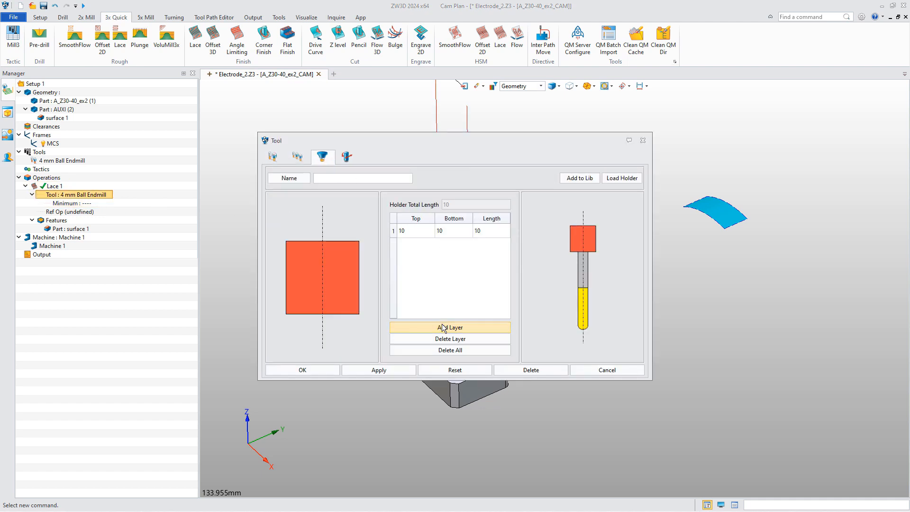
click(314, 369)
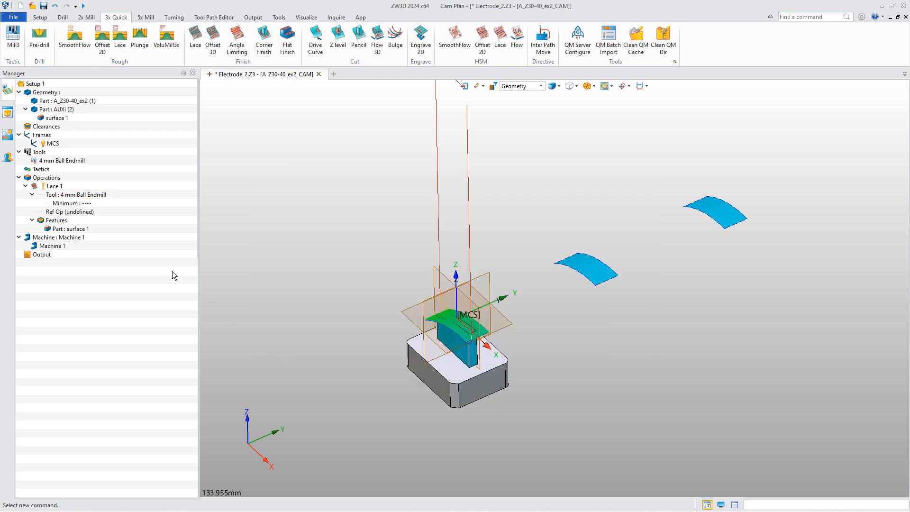
Step: Recalculate the Lace 1 operation and run the shortest tool check on it
click(60, 187)
right_click(53, 187)
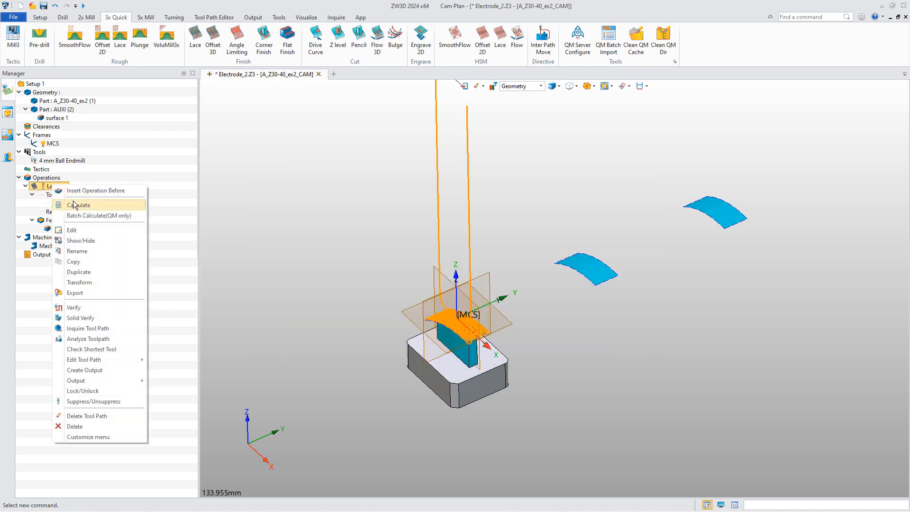
click(69, 203)
right_click(59, 191)
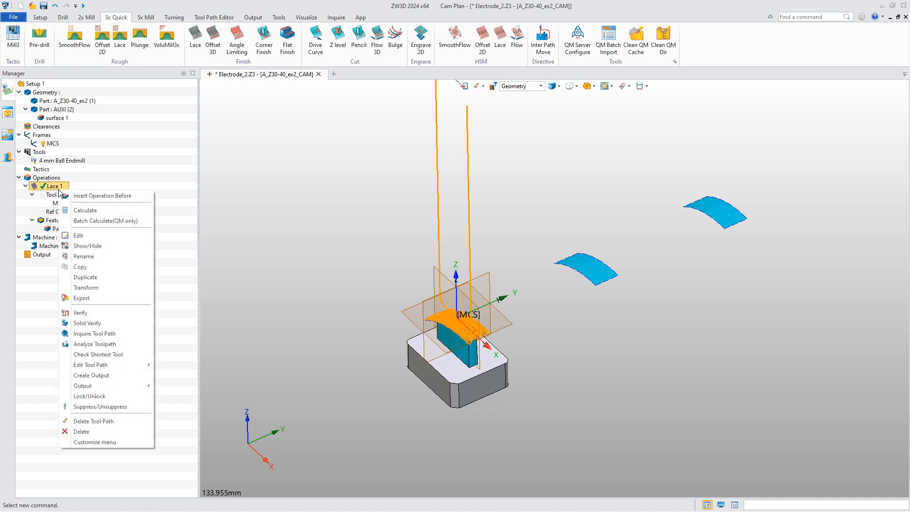
click(99, 353)
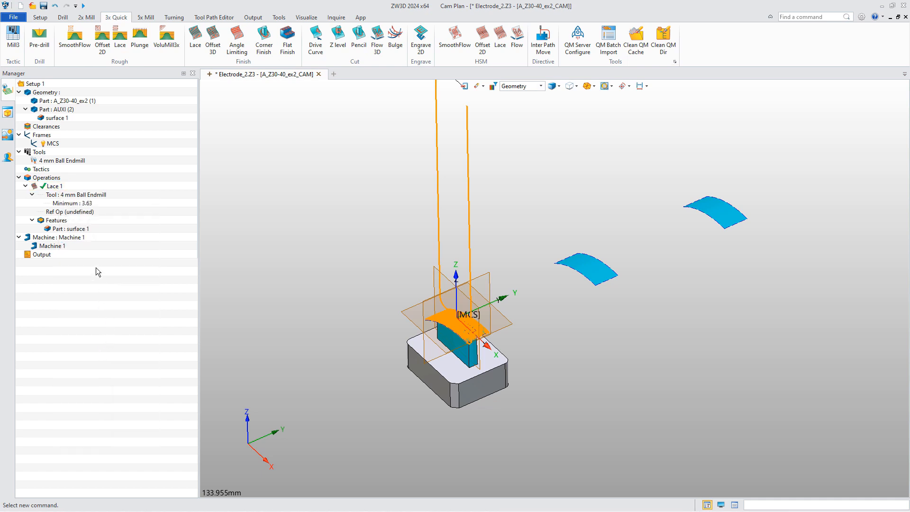
Step: Insert the stock shape from Electrode_2.Z3 as a new geometry component of the setup
right_click(60, 94)
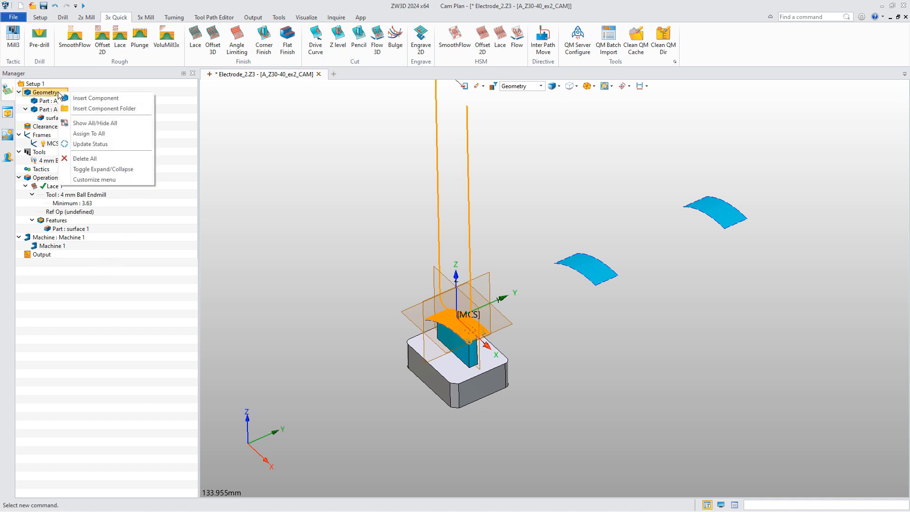
click(103, 98)
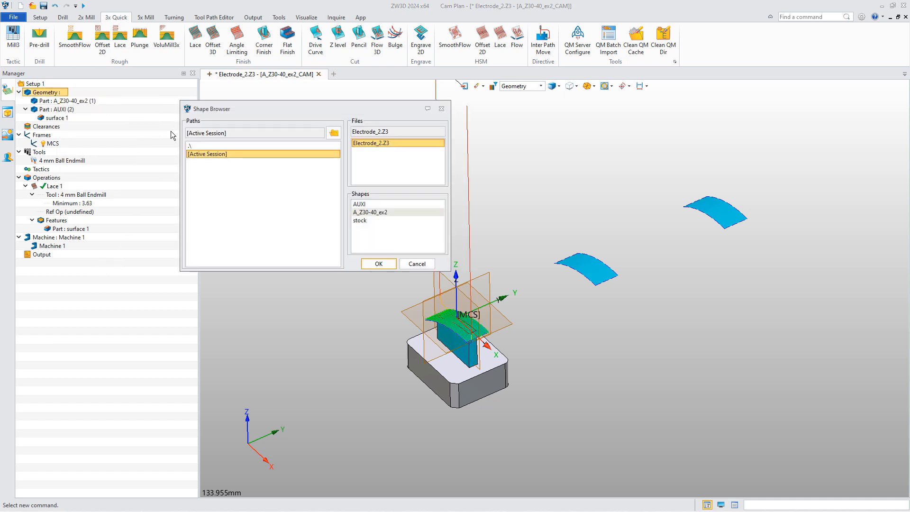
click(367, 204)
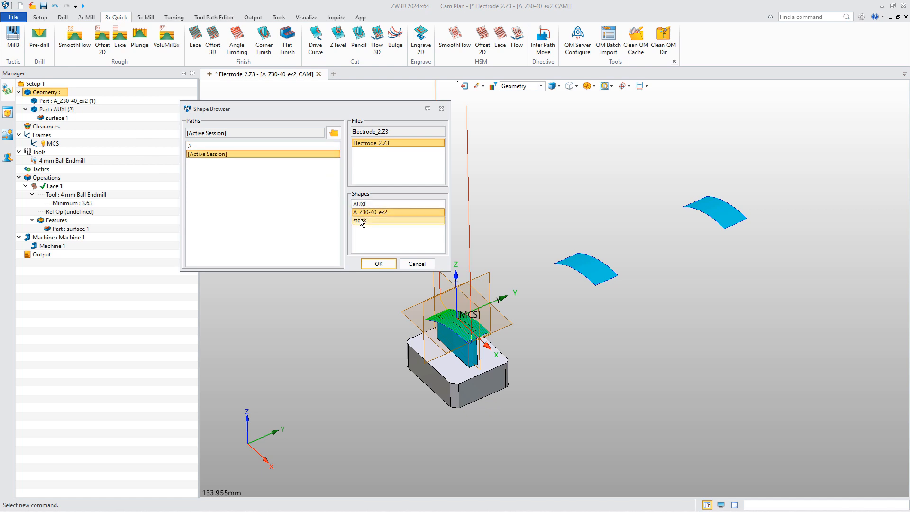
click(363, 220)
click(378, 263)
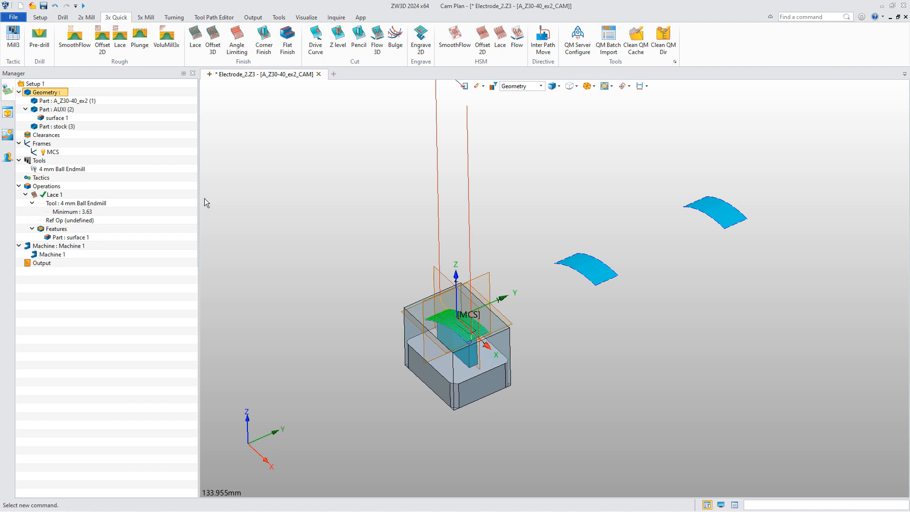
Step: Change the class of the stock component from Part to Stock
right_click(56, 130)
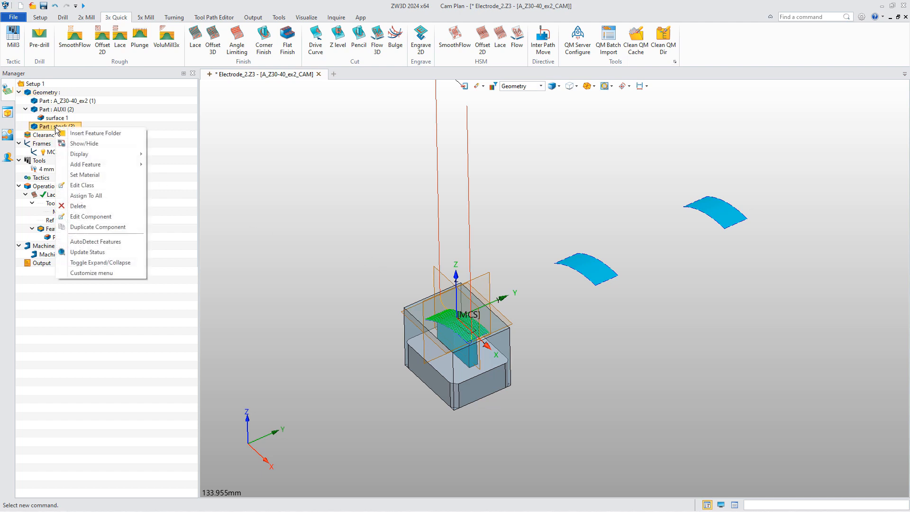
click(84, 185)
click(117, 211)
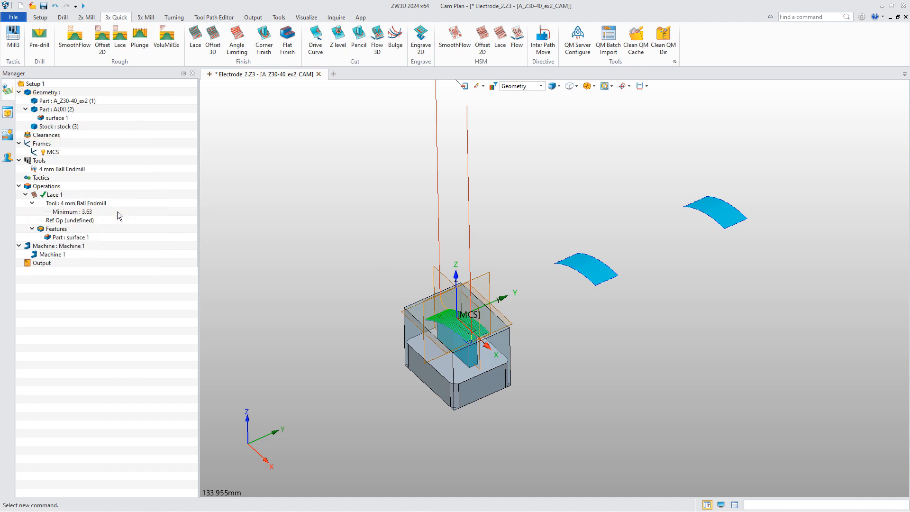
click(56, 109)
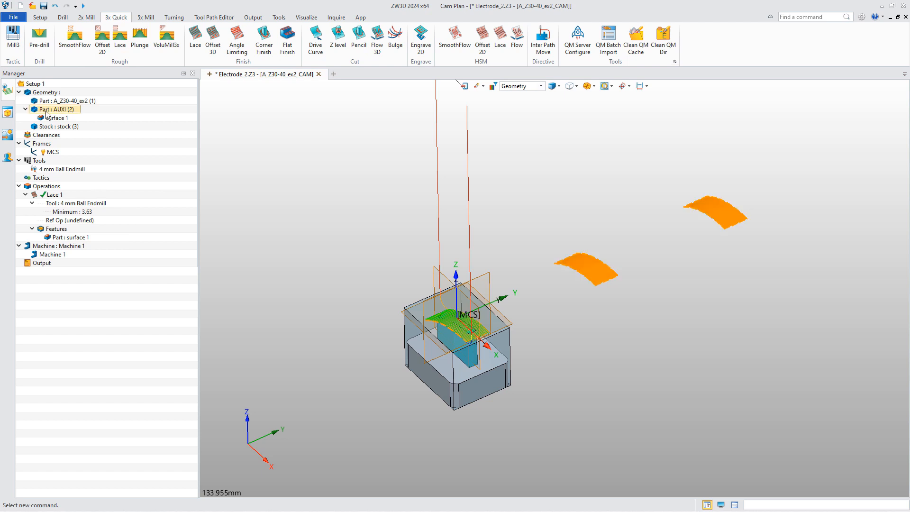
right_click(55, 109)
mouse_move(76, 138)
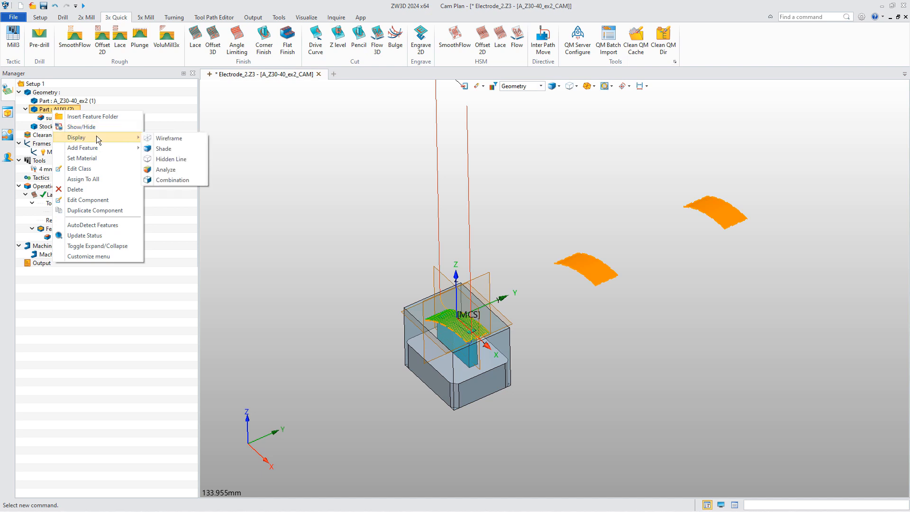
click(169, 138)
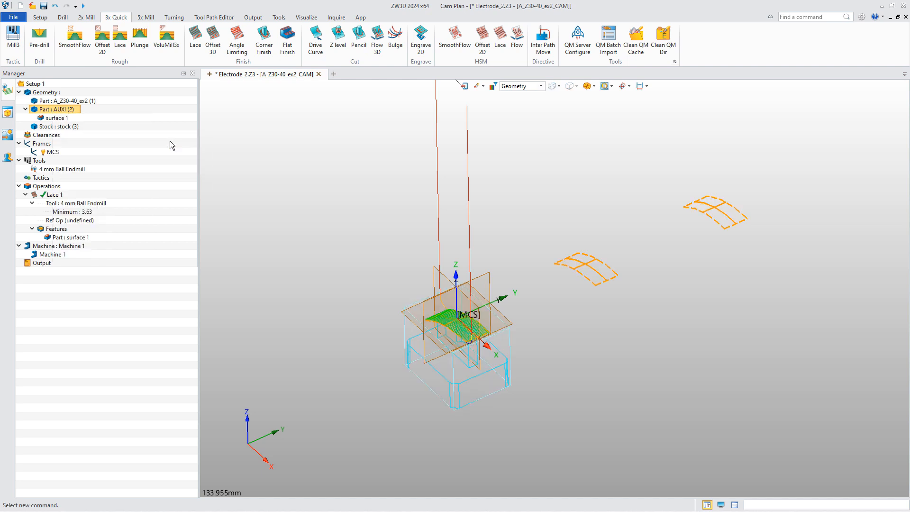
right_click(67, 112)
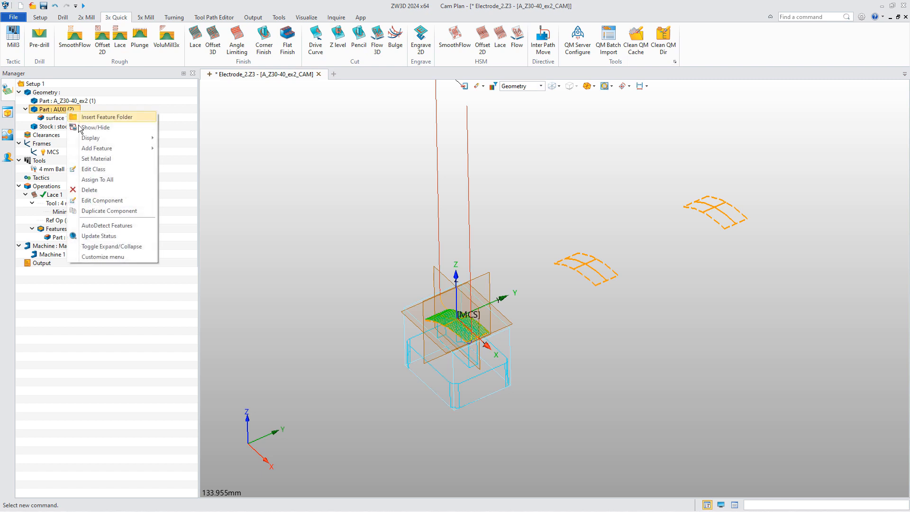
mouse_move(101, 149)
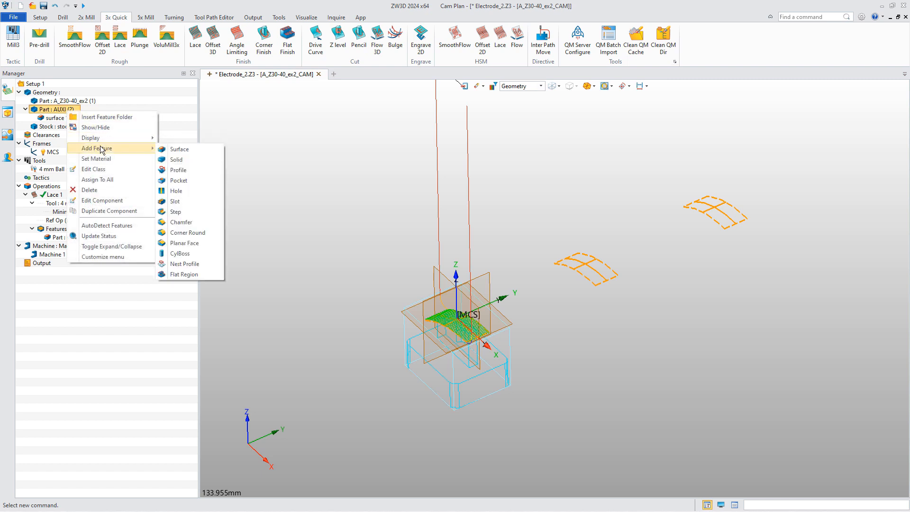
mouse_move(131, 138)
click(171, 149)
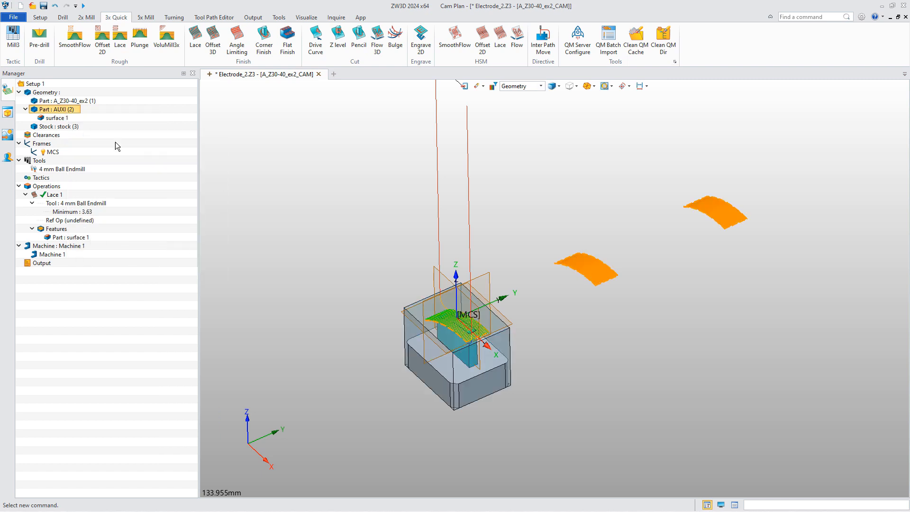
Step: Add a surface feature to the AUXI part using the middle of the three patterned surfaces, keeping the default attributes
right_click(66, 113)
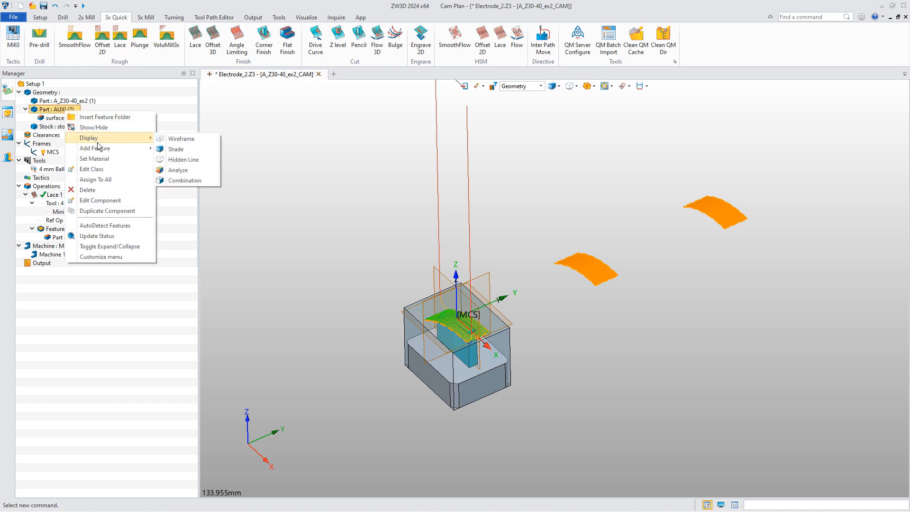
mouse_move(97, 147)
click(174, 151)
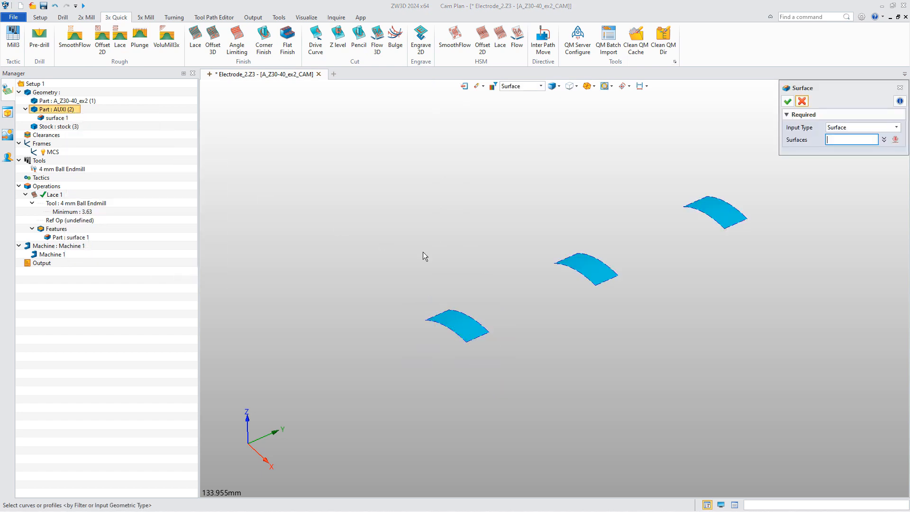
click(602, 280)
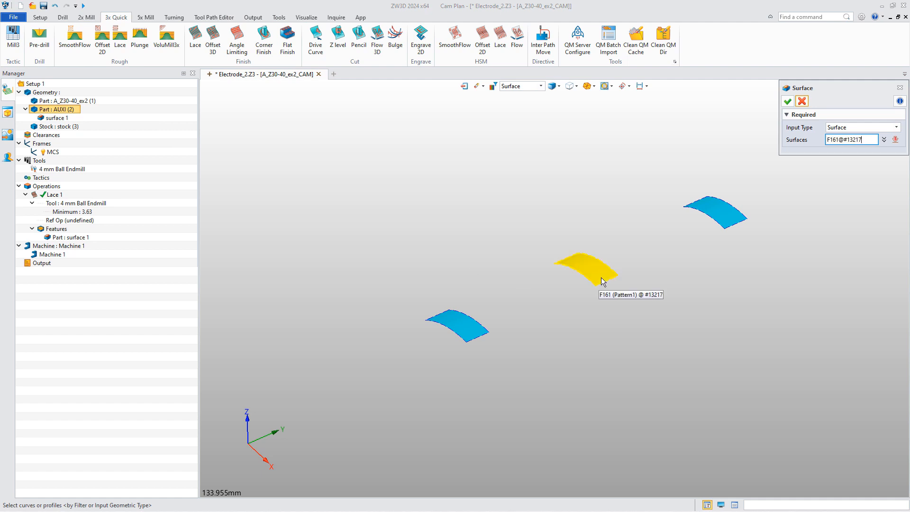
click(786, 101)
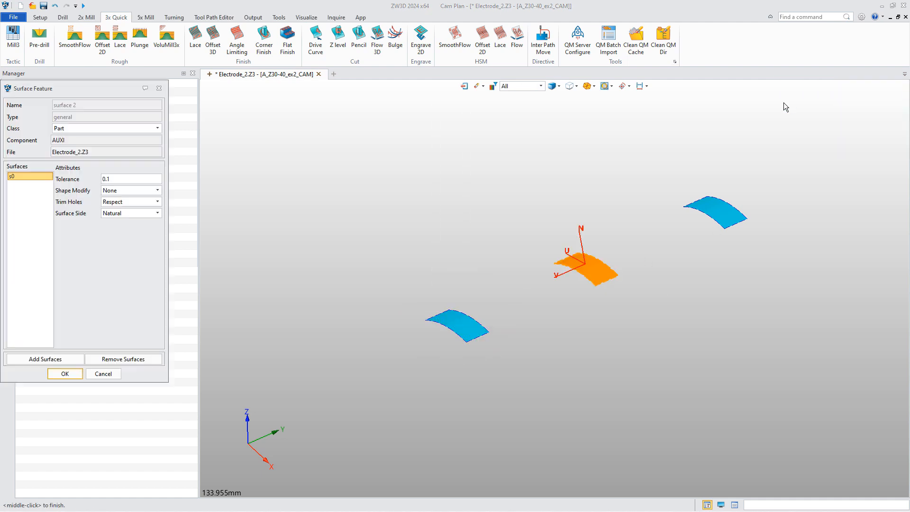
click(65, 374)
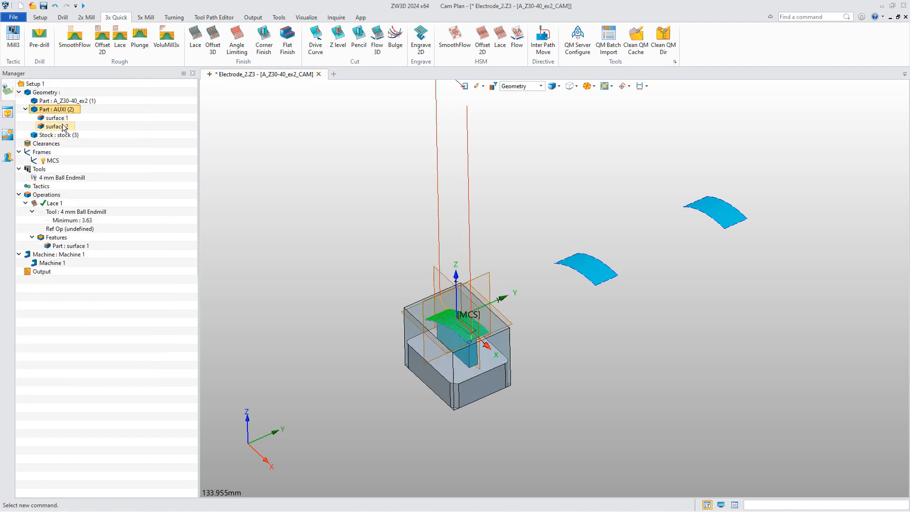
Step: Duplicate the Lace 1 operation
click(54, 203)
right_click(57, 204)
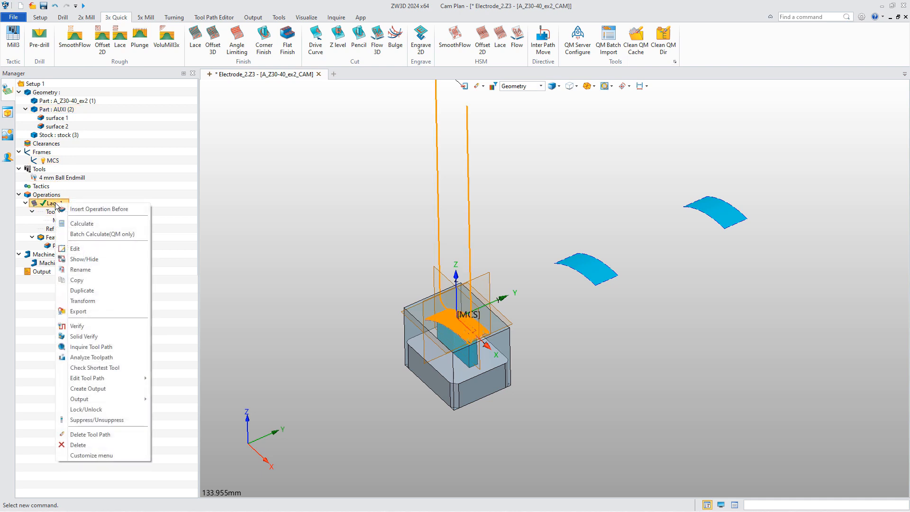
click(82, 290)
Step: Assign the surface 2 feature of the AUXI part to all operations
click(65, 127)
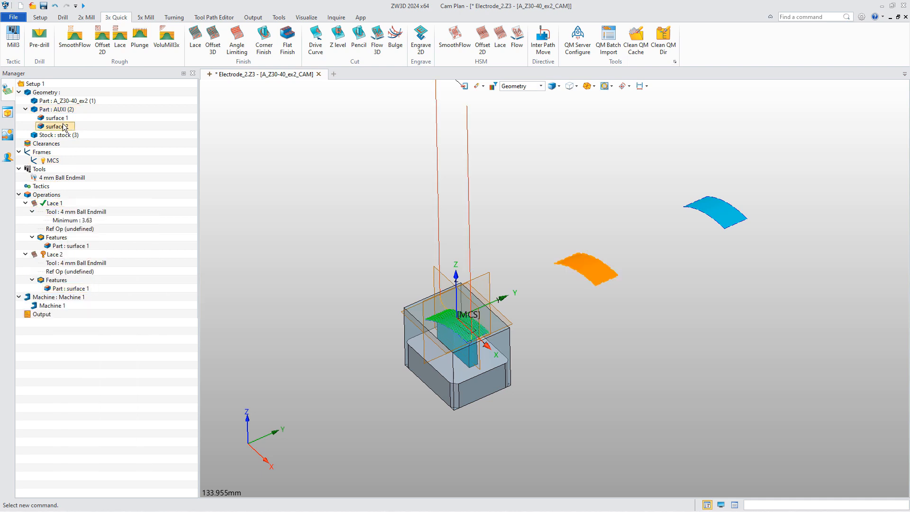
right_click(64, 127)
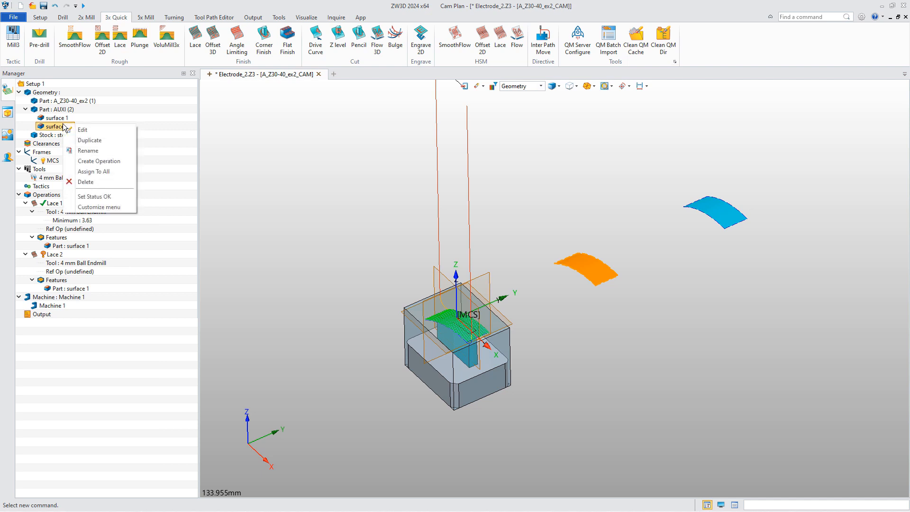
click(95, 172)
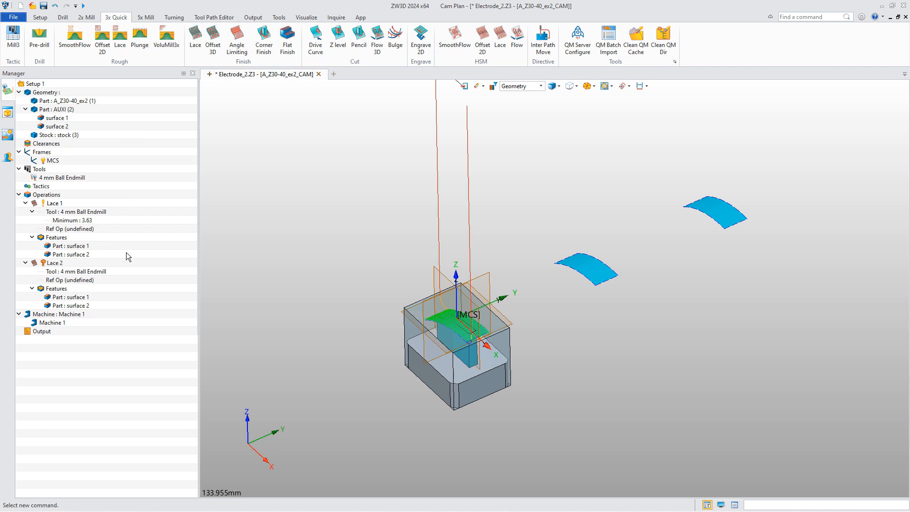
Step: Remove surface 2 from the features of Lace 1 and surface 1 from the features of Lace 2
click(75, 255)
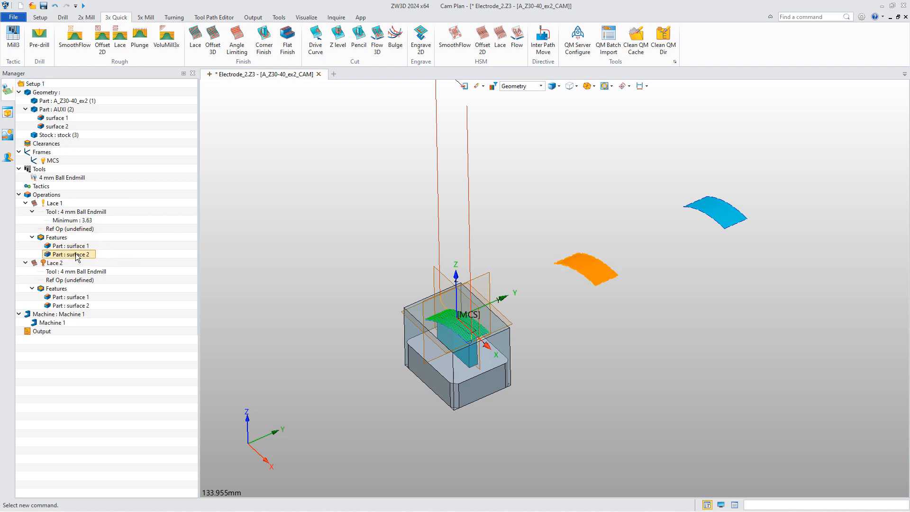
key(Delete)
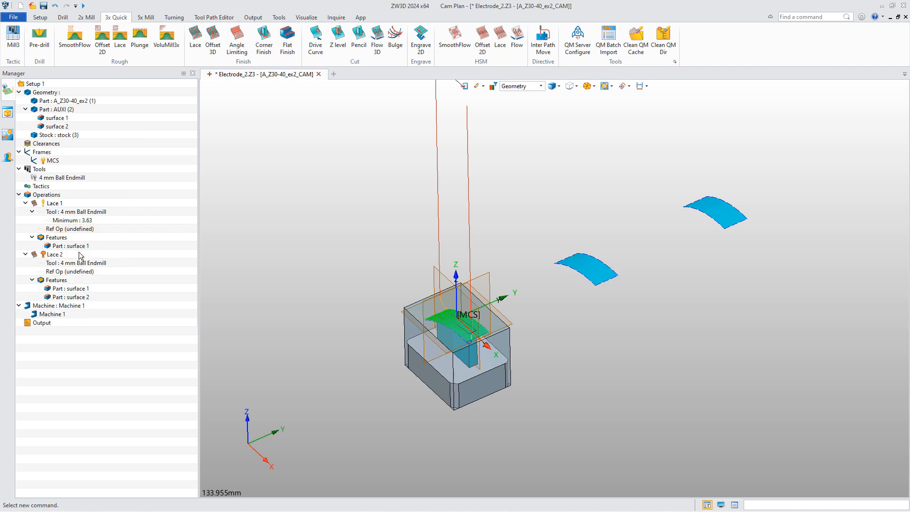
click(84, 290)
key(Delete)
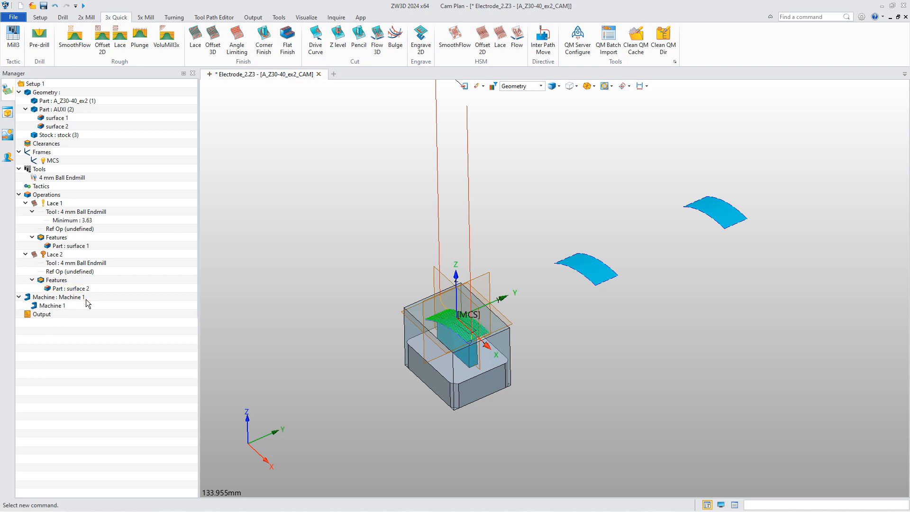
Step: Calculate the tool paths of all operations in the setup
right_click(52, 199)
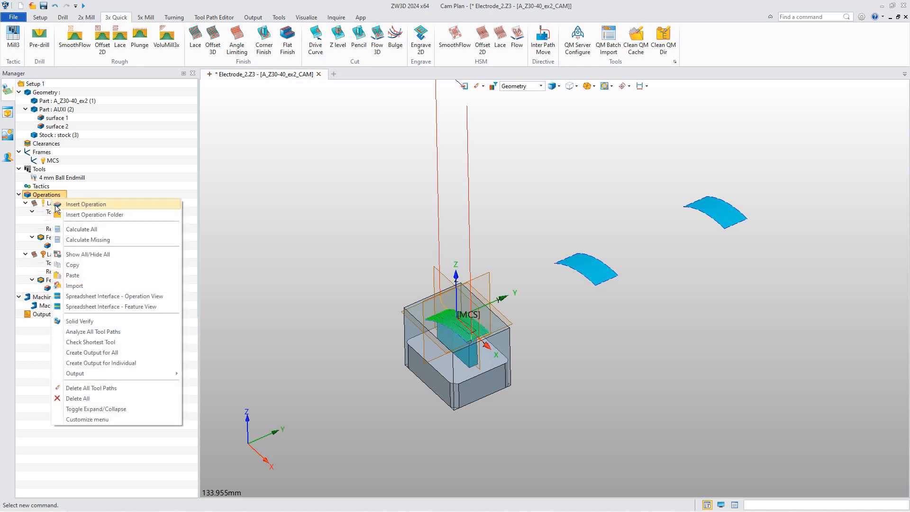
click(91, 232)
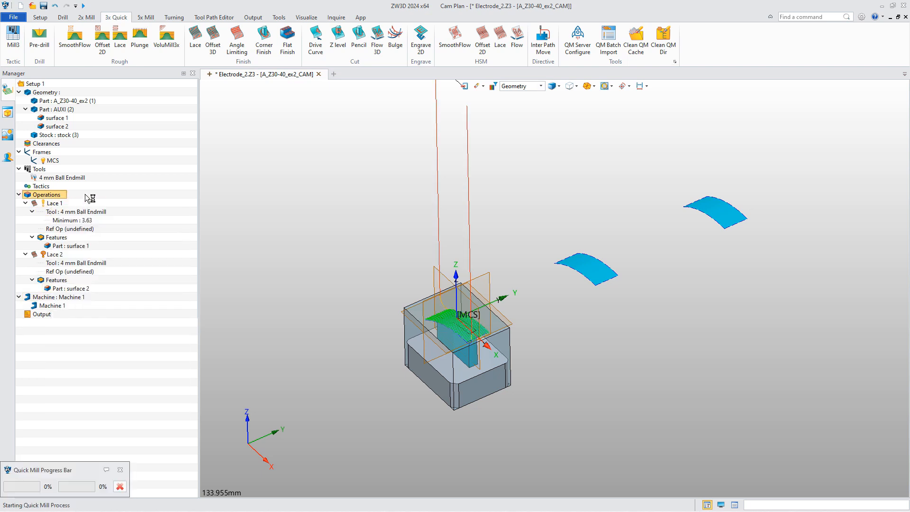
Step: Set the Clear Z clearance of the setup to 50
click(58, 255)
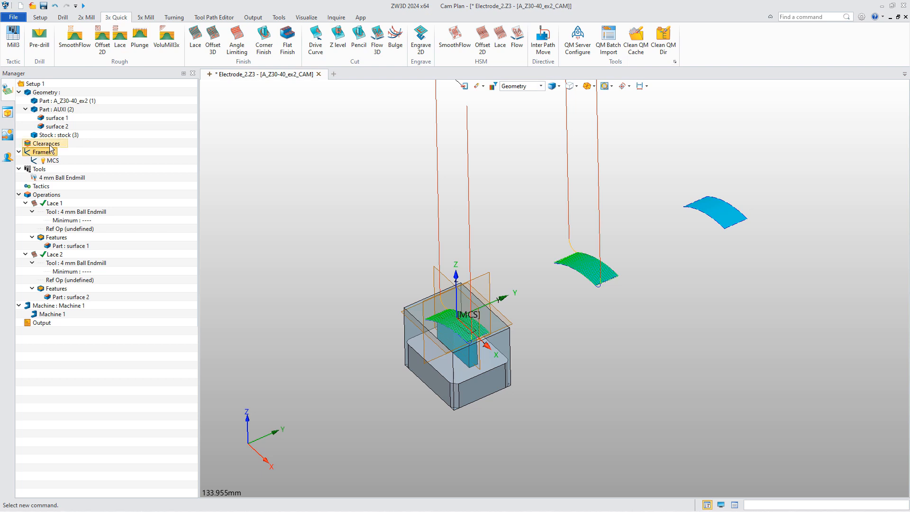
double_click(50, 144)
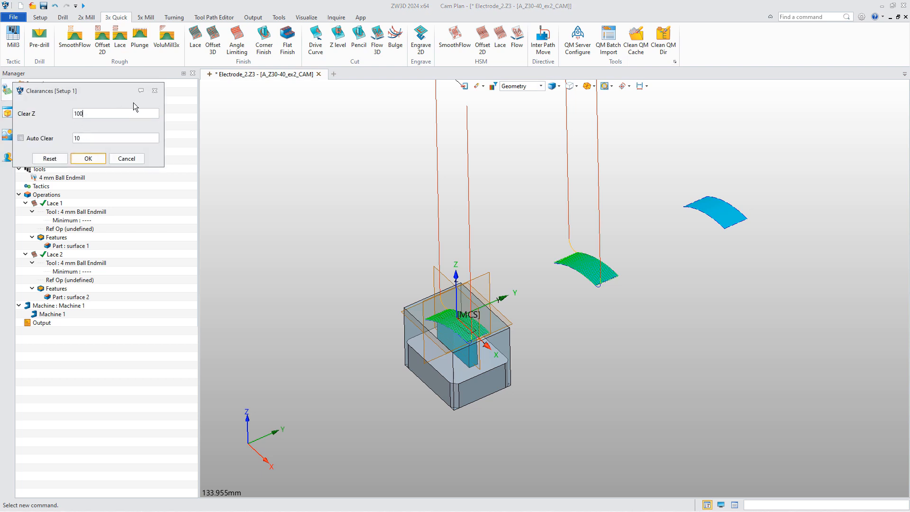
drag(93, 91, 178, 150)
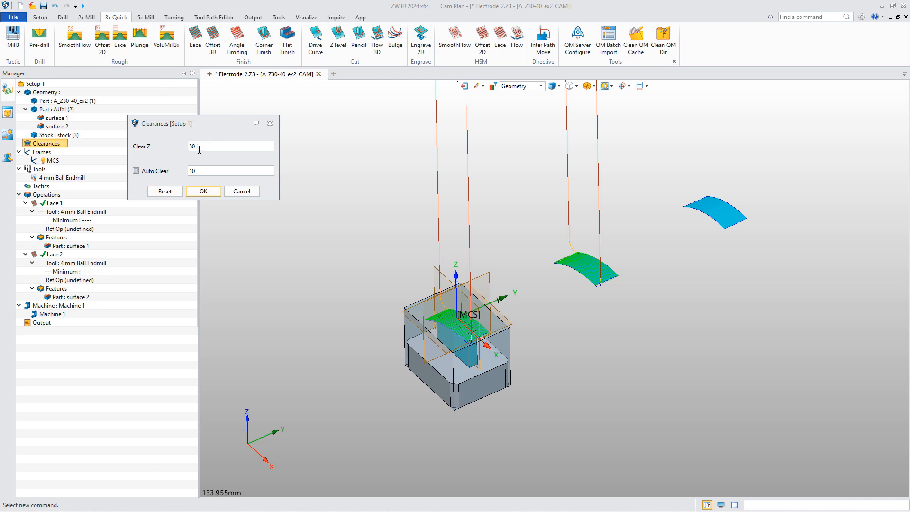
click(203, 191)
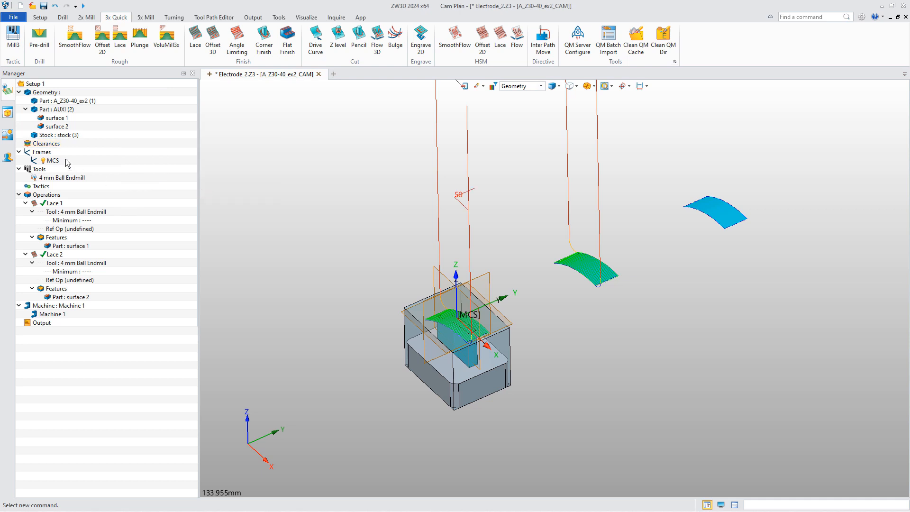
Step: Create Frame 1 with a new datum about 50 mm along Y from the MCS, at the middle auxiliary surface
click(42, 152)
right_click(46, 155)
click(66, 160)
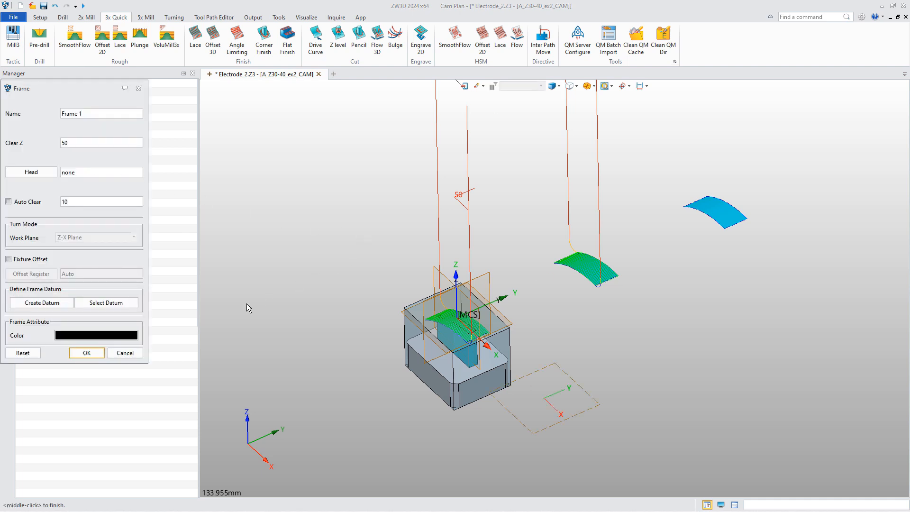
click(59, 302)
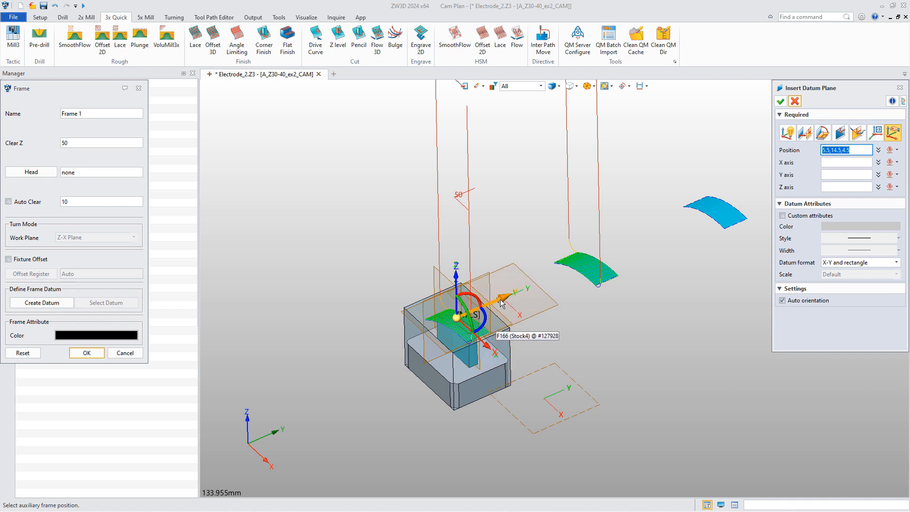
click(565, 284)
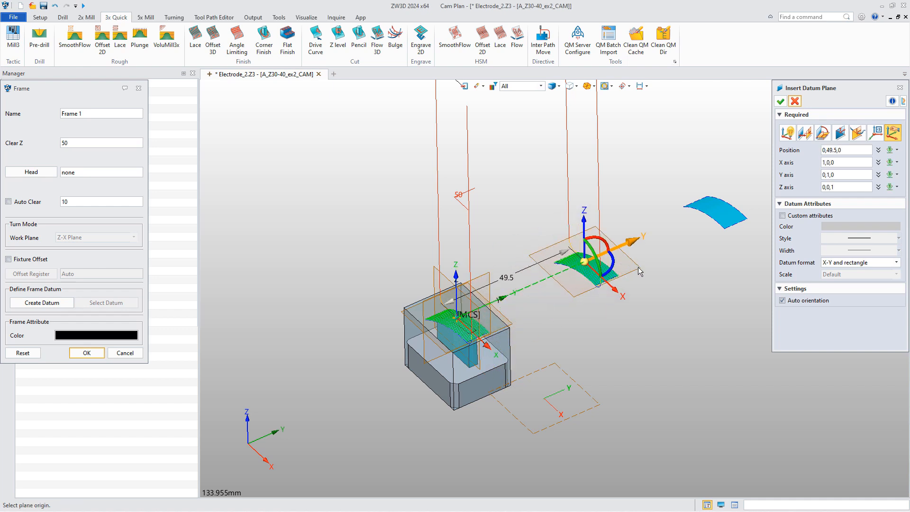
drag(638, 267, 640, 265)
click(780, 101)
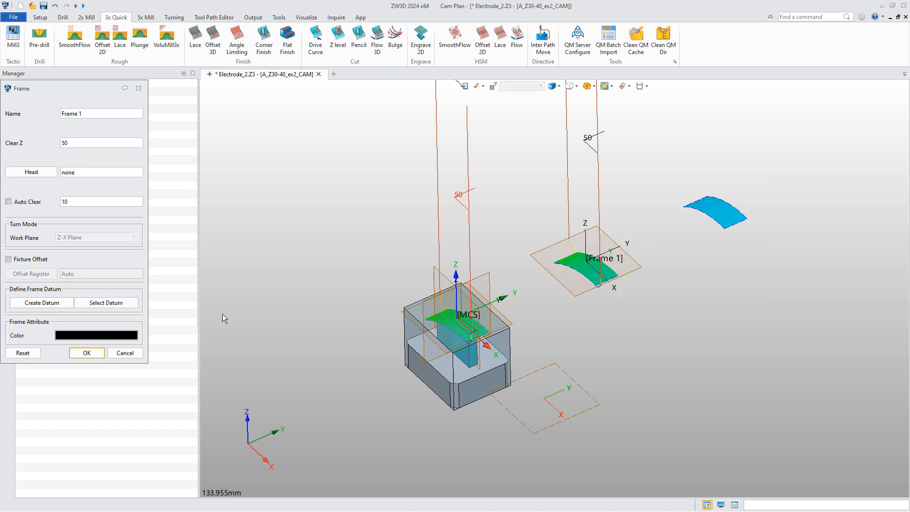
click(87, 352)
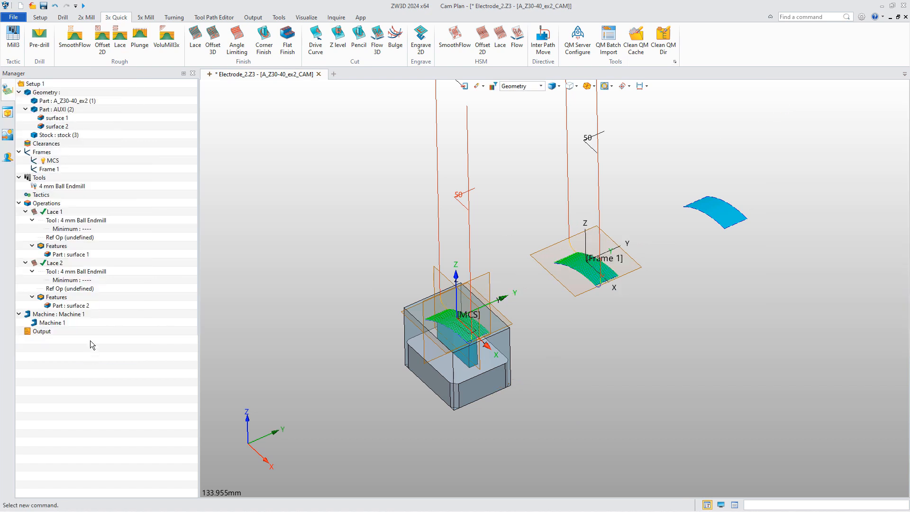
Step: Create Frame 2 with a new datum at position 0,100,0, on the farthest auxiliary surface
right_click(49, 152)
click(70, 160)
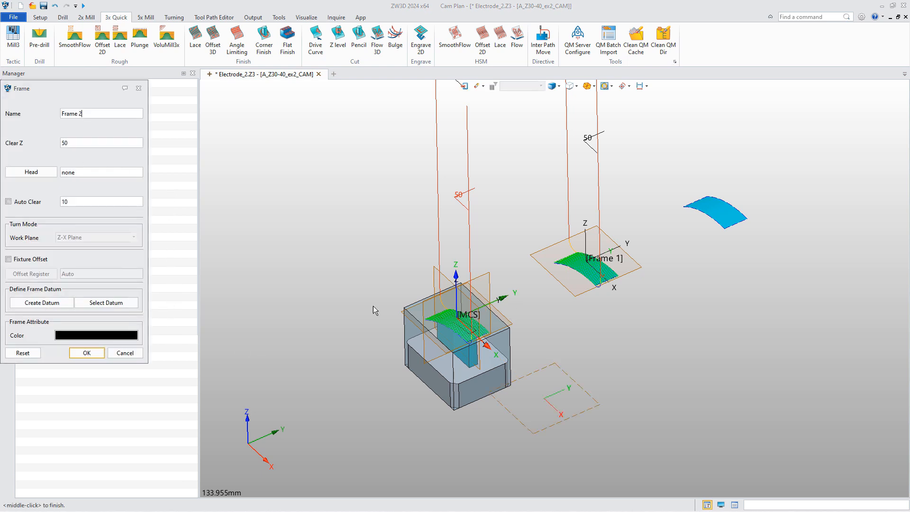
click(56, 301)
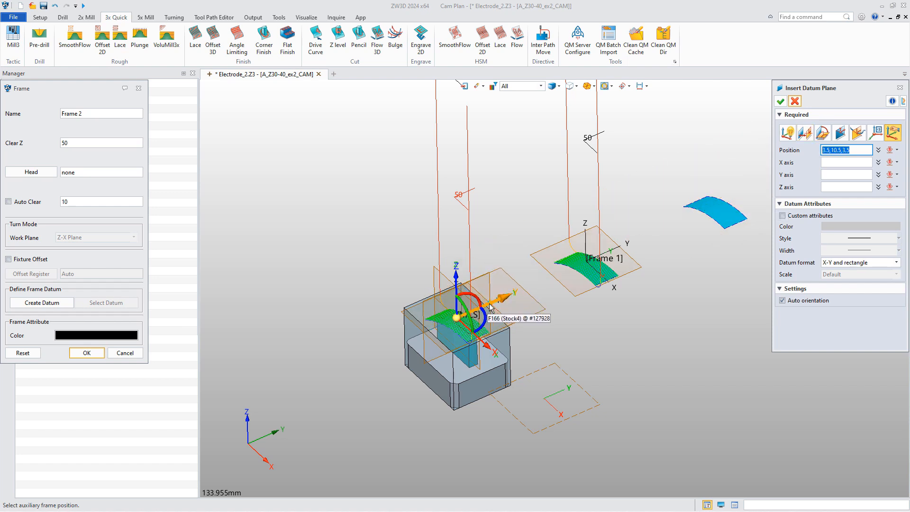
drag(491, 307, 766, 201)
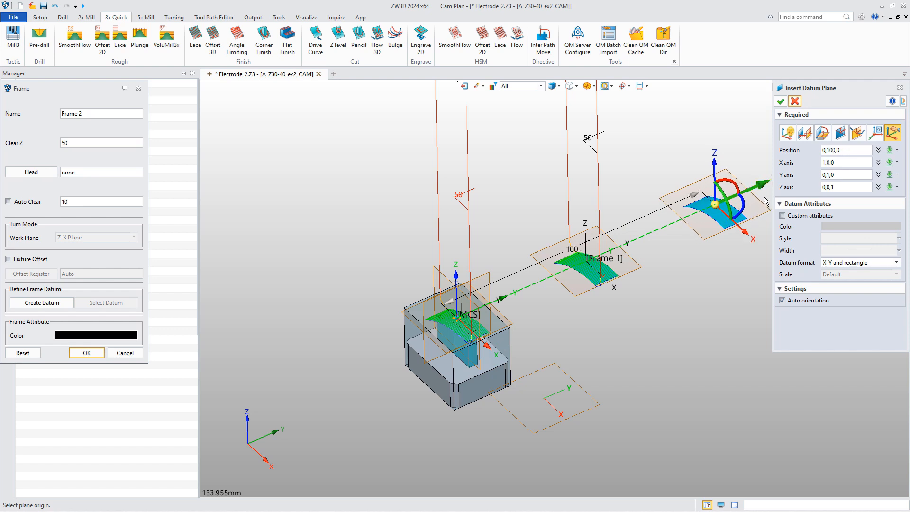
click(780, 101)
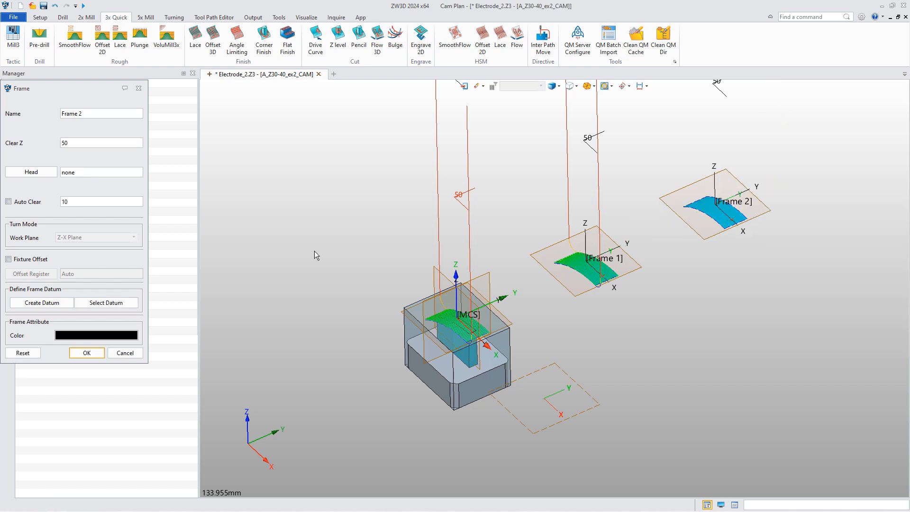
click(90, 351)
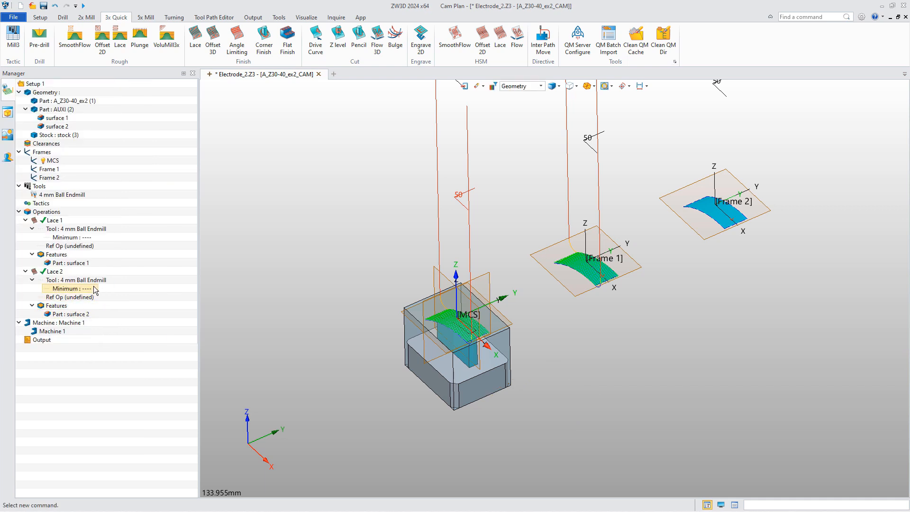
Step: Duplicate the Lace 2 operation
right_click(58, 272)
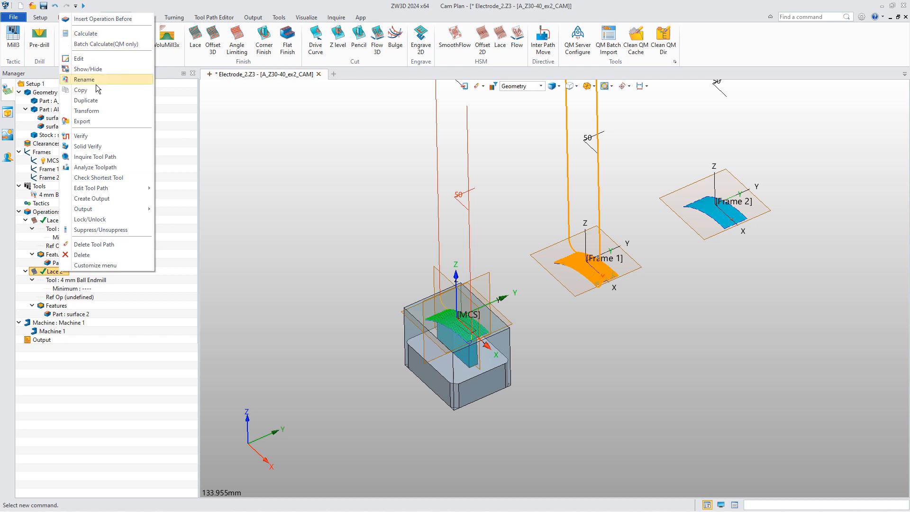
click(92, 101)
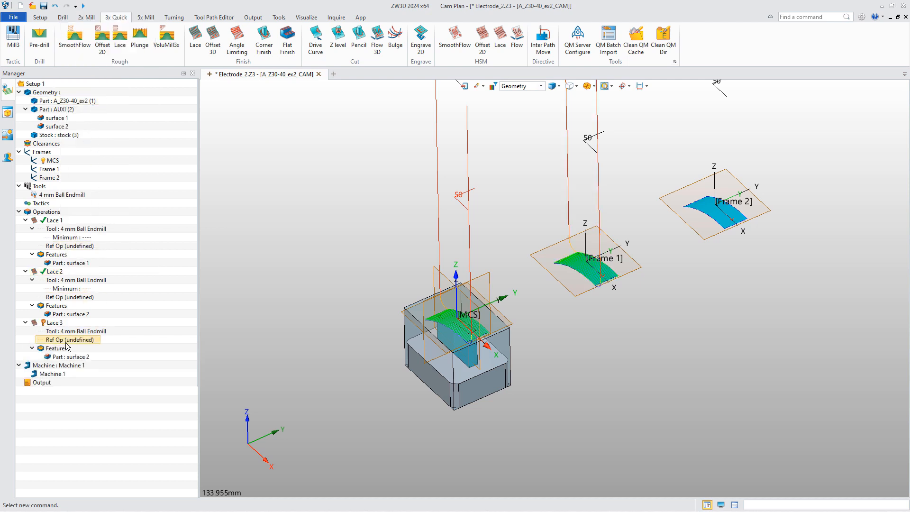
right_click(69, 358)
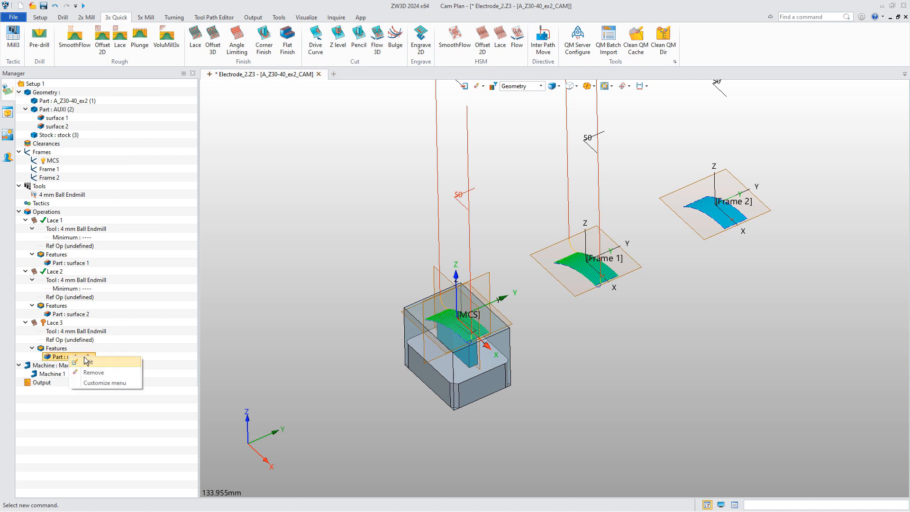
click(121, 205)
Step: Add a surface feature to the AUXI part using the auxiliary surface at Frame 2, keeping the default attributes
right_click(55, 110)
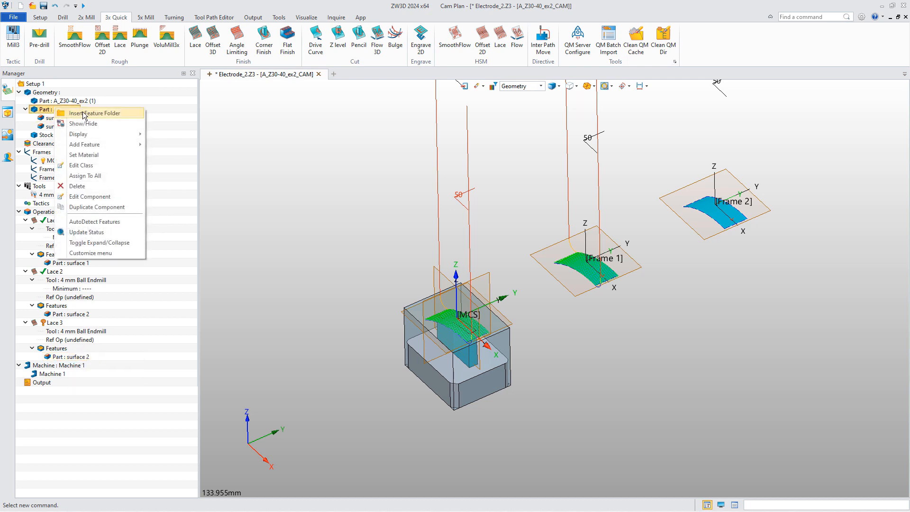
mouse_move(102, 137)
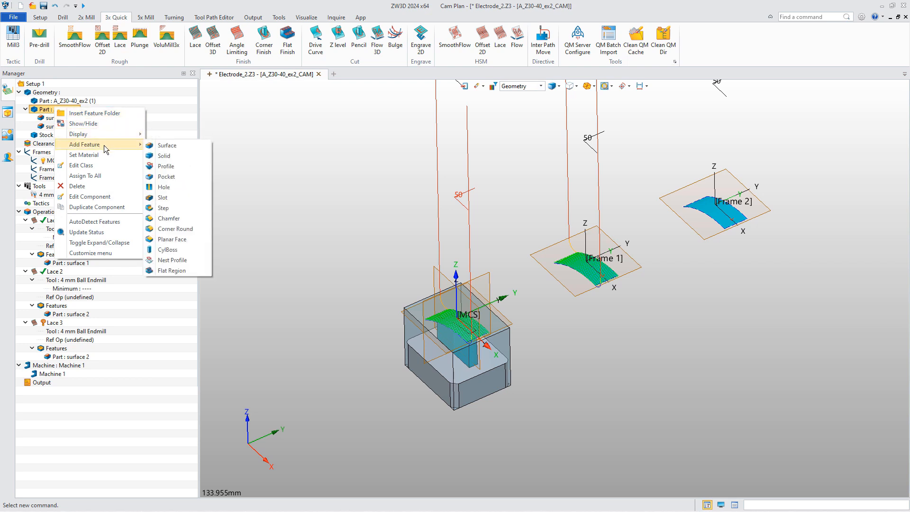
click(166, 145)
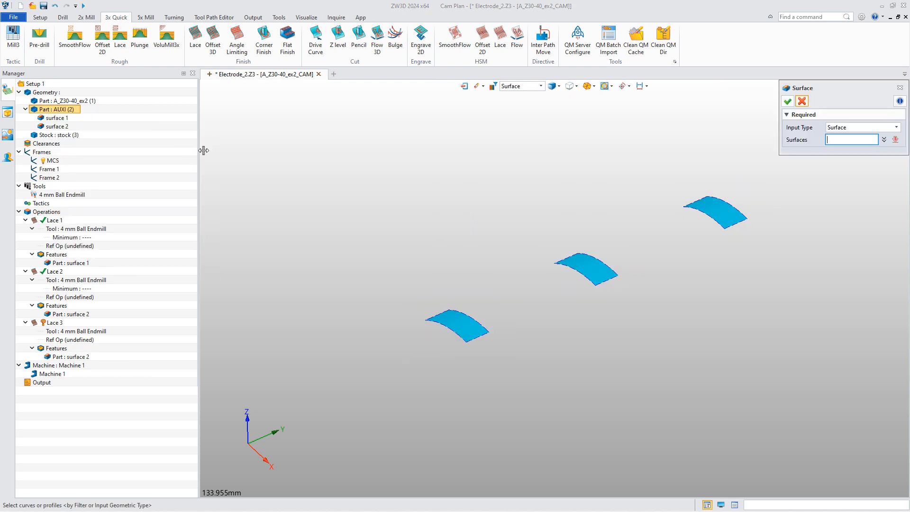
click(747, 222)
click(787, 101)
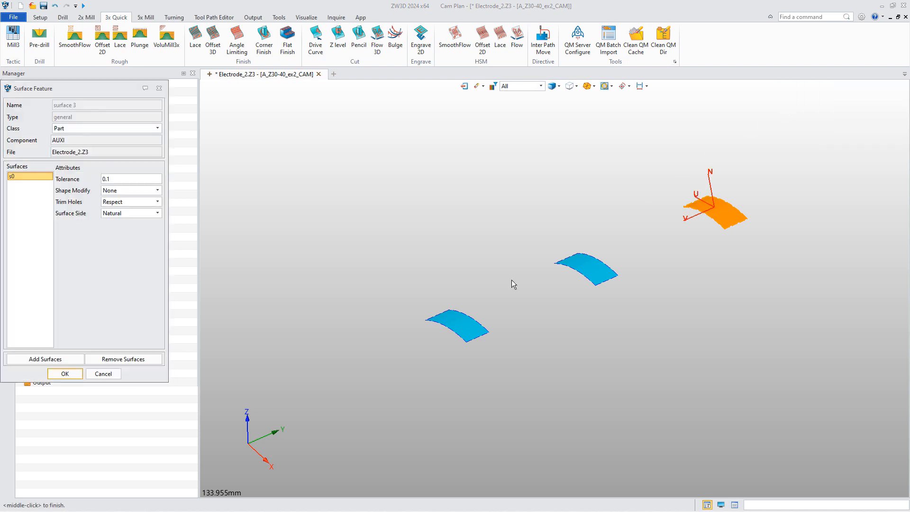
click(66, 374)
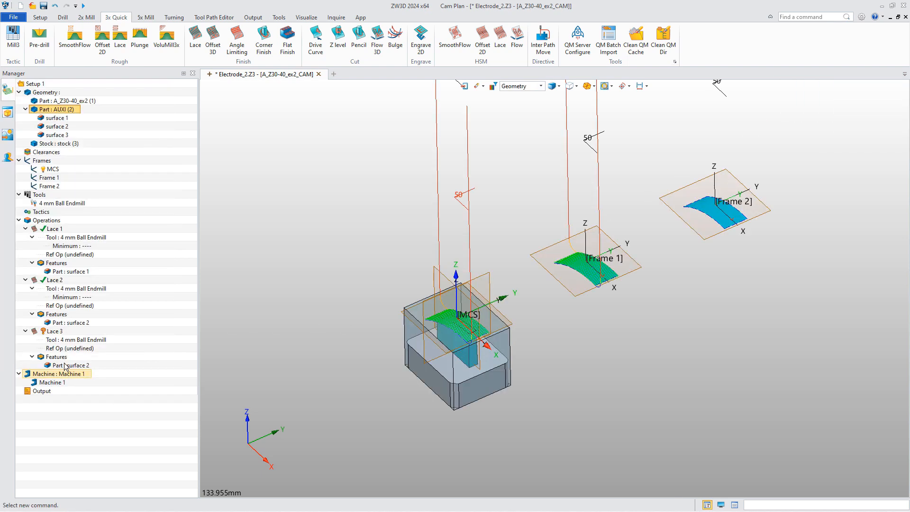
Step: Assign Frame 1 to the Lace 2 operation and review its link Clearance Z
double_click(56, 280)
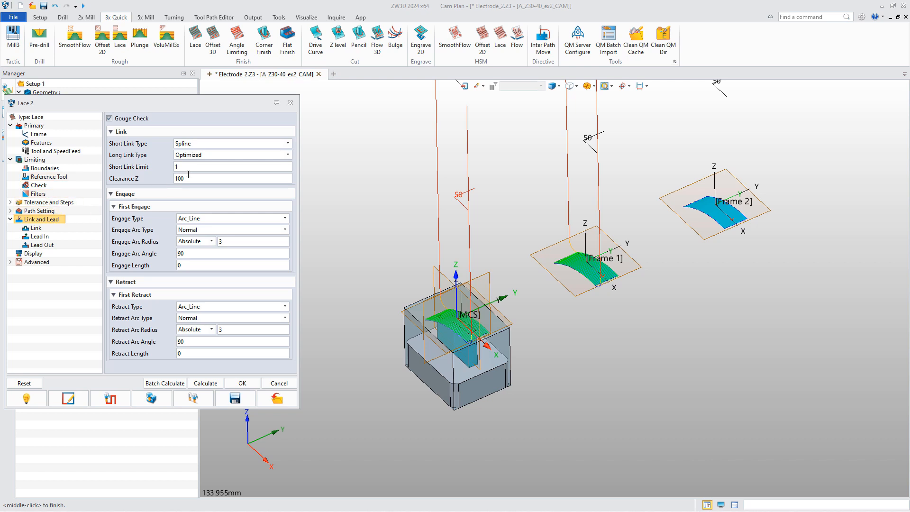
drag(169, 177, 150, 180)
click(38, 134)
click(133, 133)
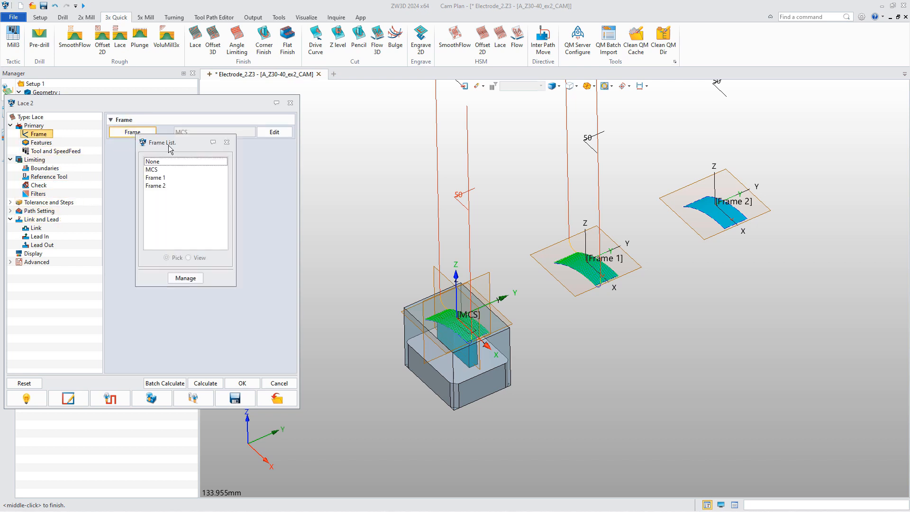
double_click(164, 175)
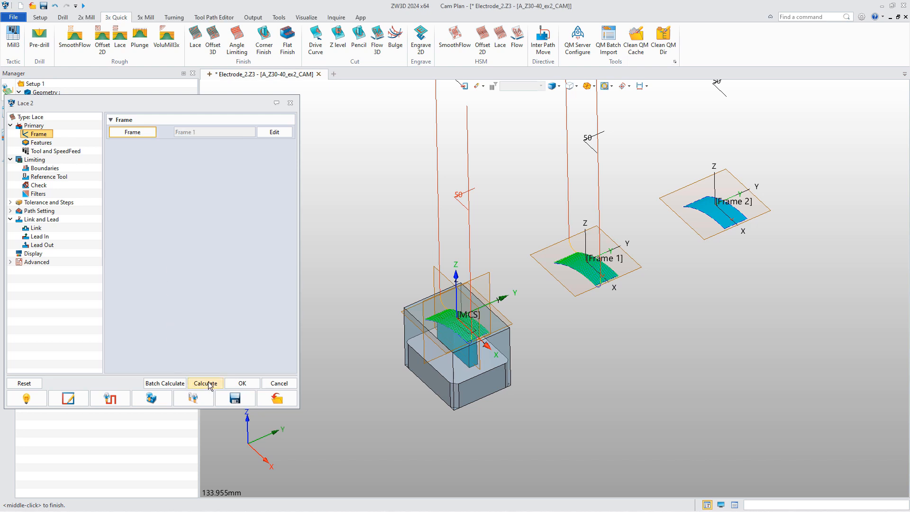
click(42, 219)
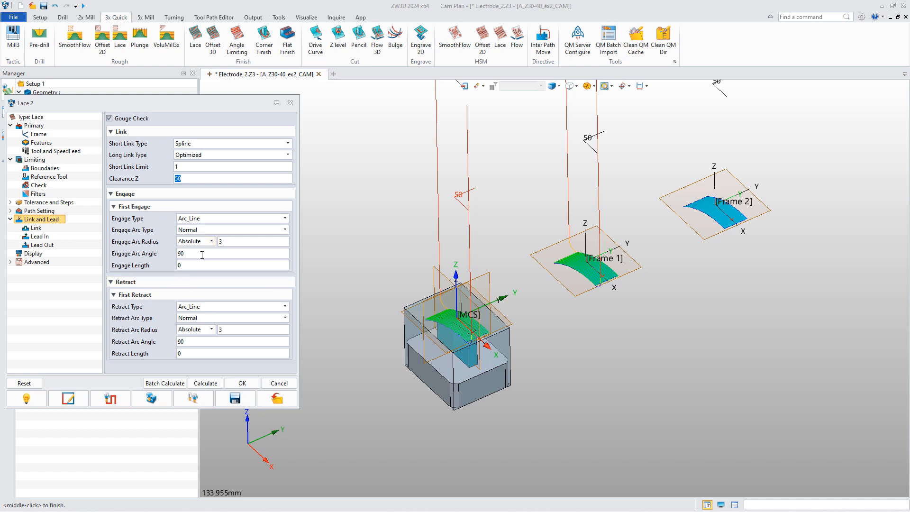
click(242, 383)
Step: Calculate the tool path of the Lace 2 operation
click(54, 280)
right_click(54, 280)
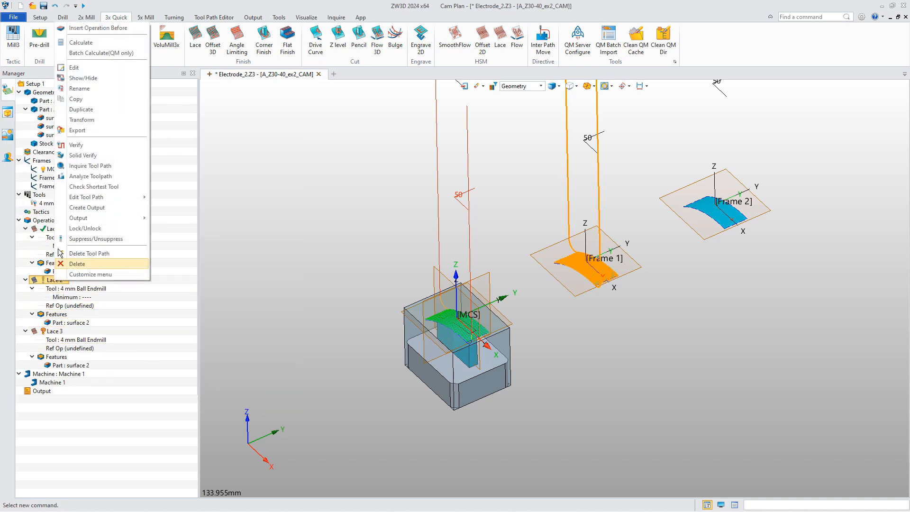
click(89, 42)
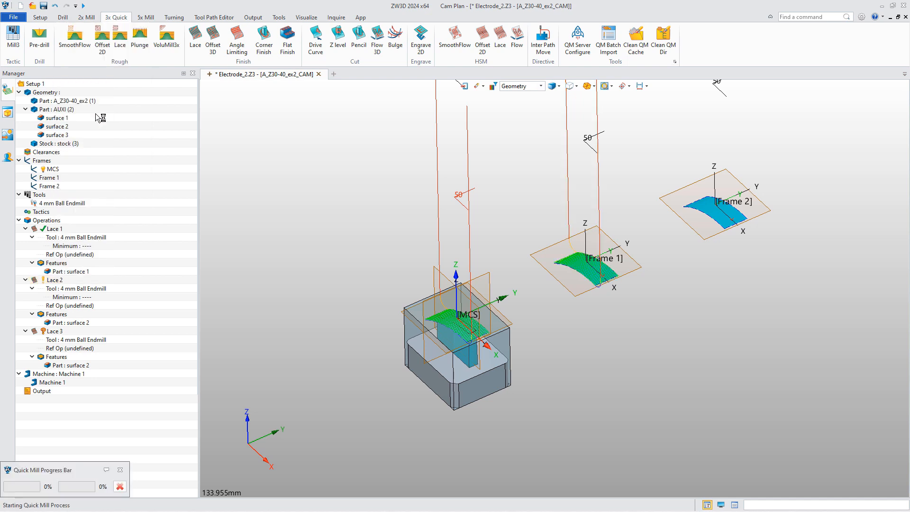
Step: Assign Frame 2 to the Lace 3 operation and calculate its tool path
click(56, 332)
double_click(56, 334)
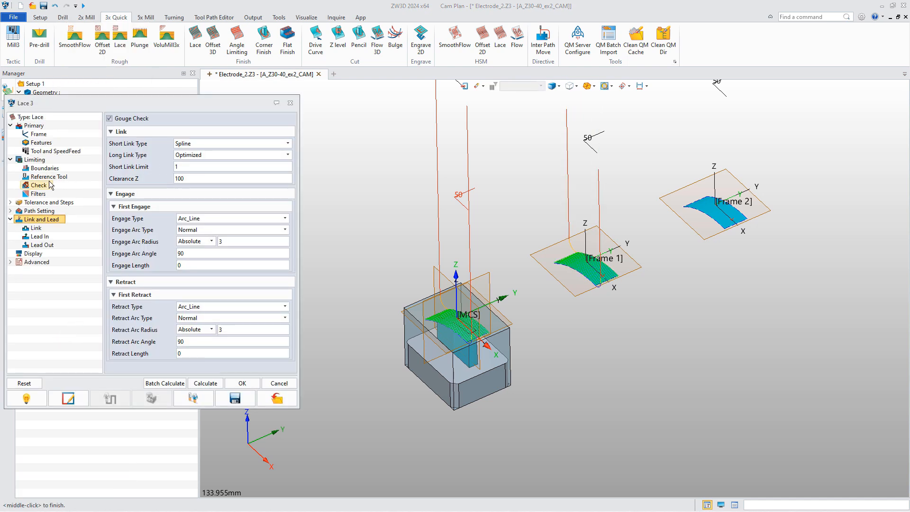
click(43, 135)
click(129, 133)
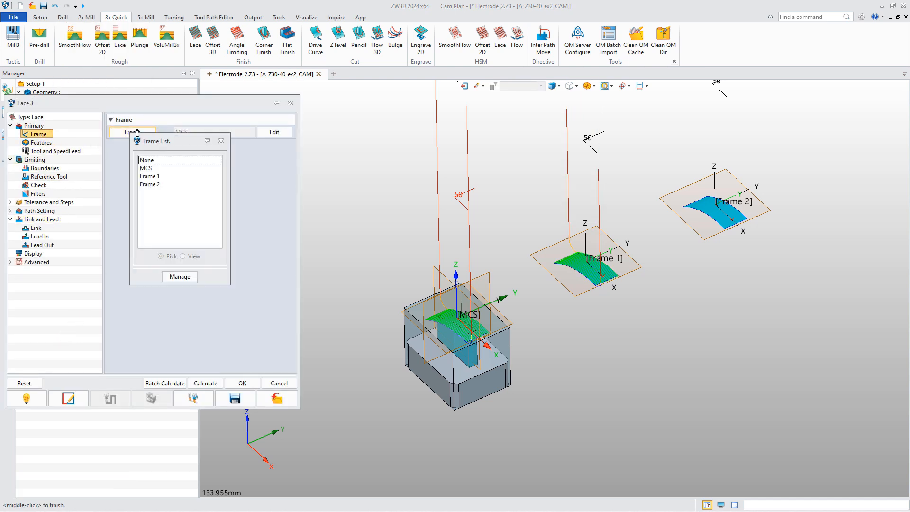
double_click(156, 186)
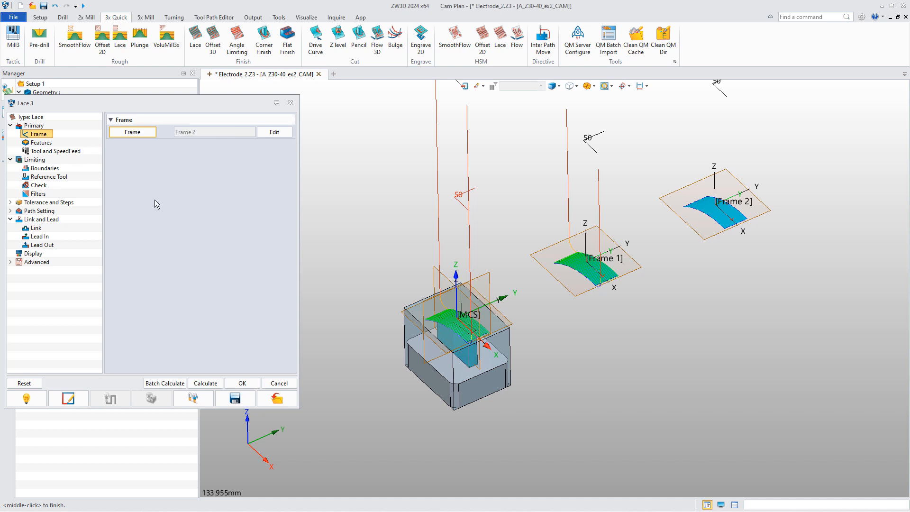
click(204, 382)
click(237, 381)
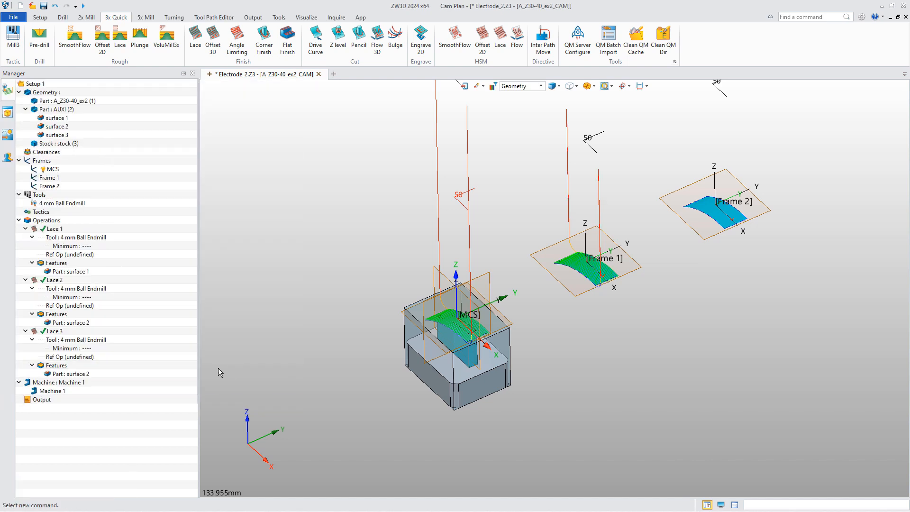
Step: Replace surface 2 with surface 3 in the features of the Lace 3 operation
right_click(66, 374)
click(93, 392)
right_click(65, 369)
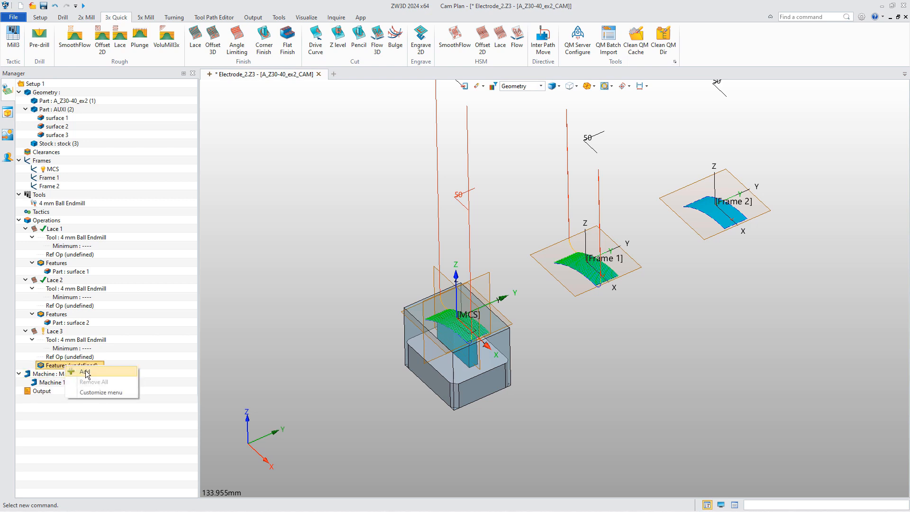
click(107, 382)
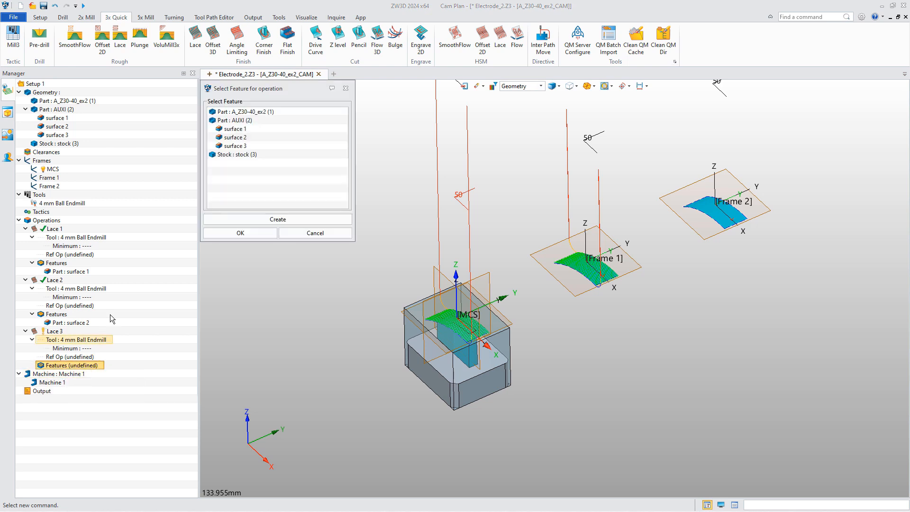
click(234, 145)
click(240, 233)
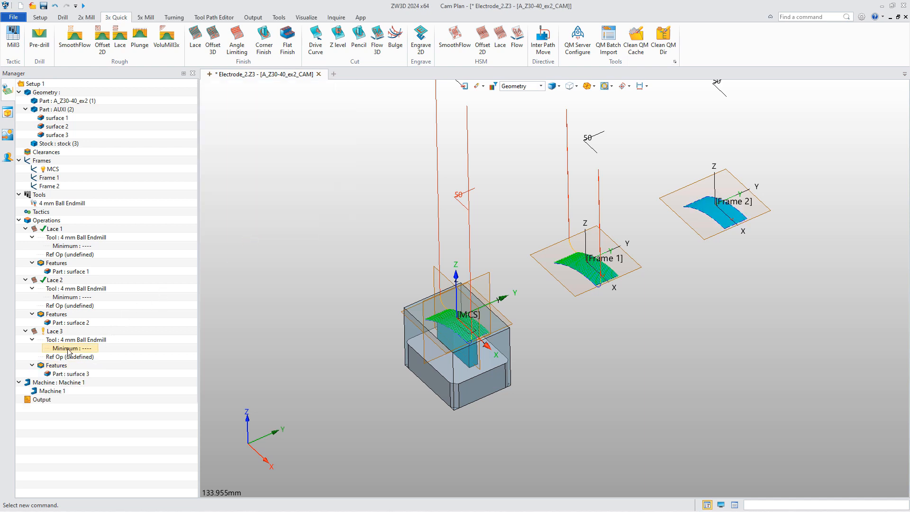
Step: Calculate the tool path of the Lace 3 operation and review the definition of Machine 1
right_click(54, 331)
click(95, 95)
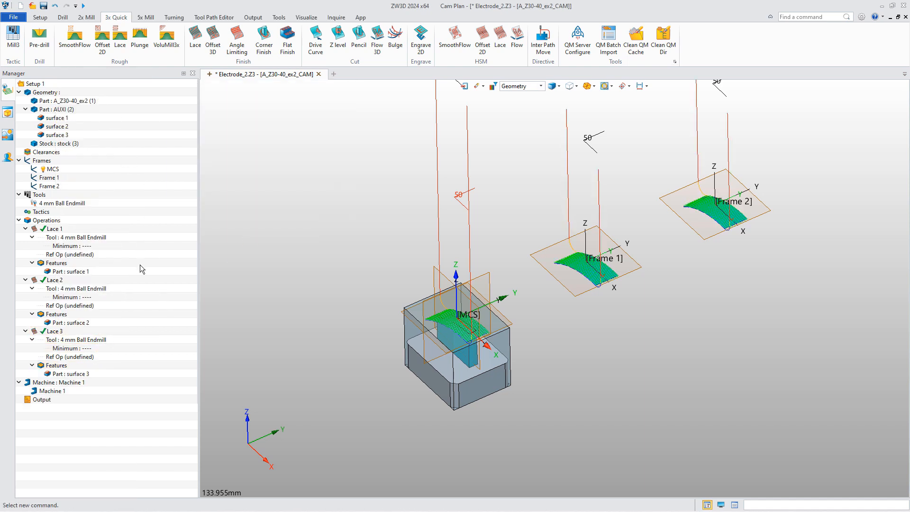
double_click(52, 391)
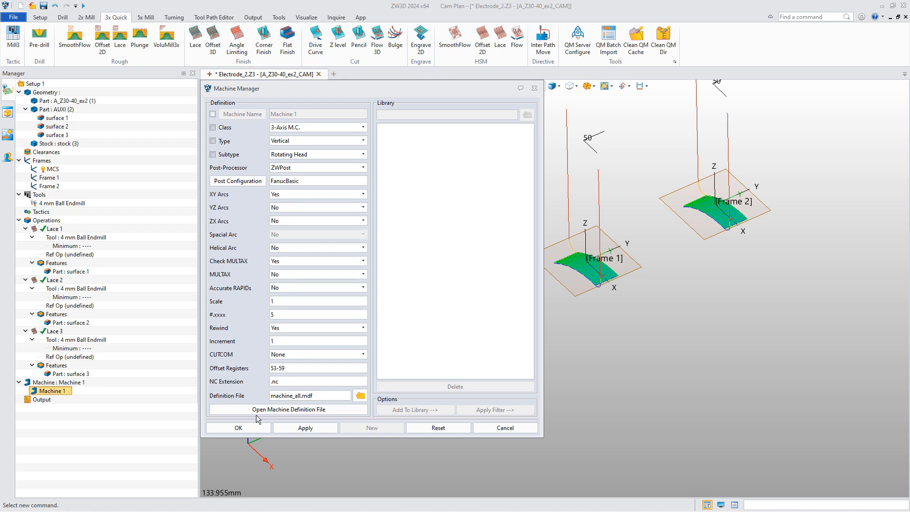
click(239, 427)
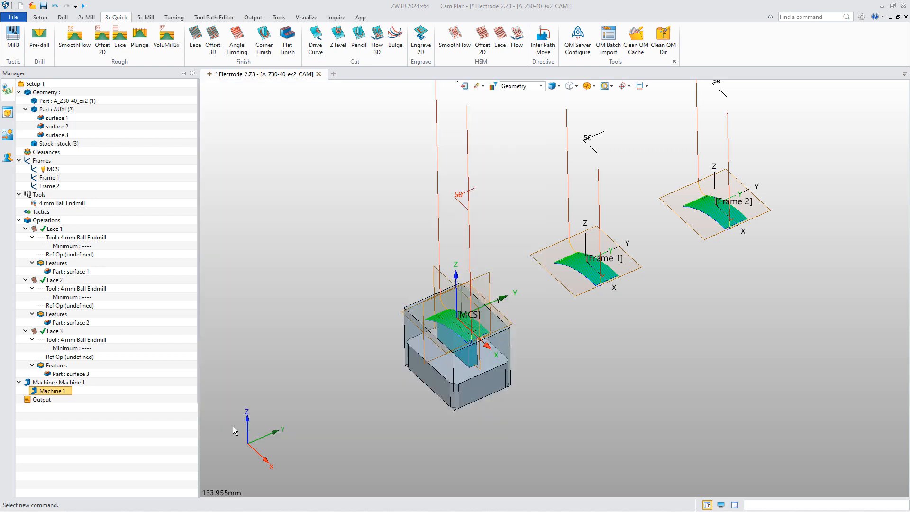
Step: Enable the fixture offset of the MCS frame with offset register 53
double_click(40, 179)
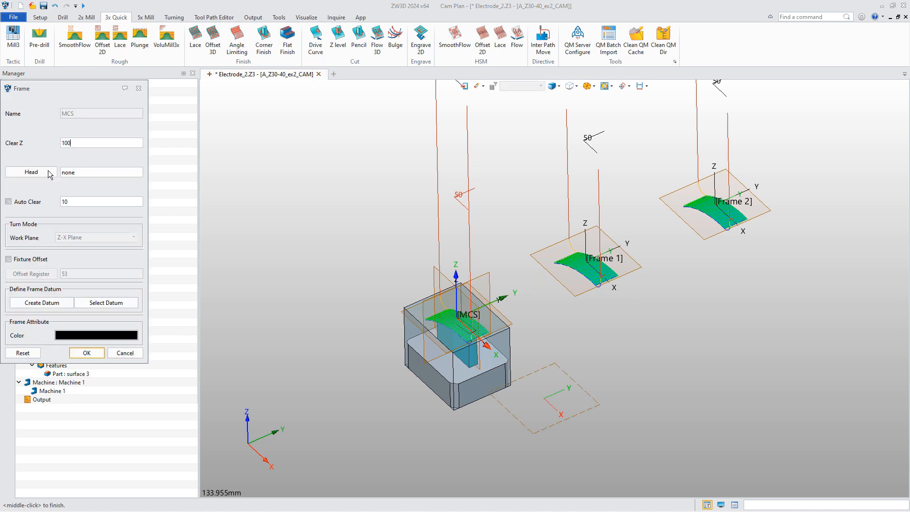
click(31, 260)
click(87, 353)
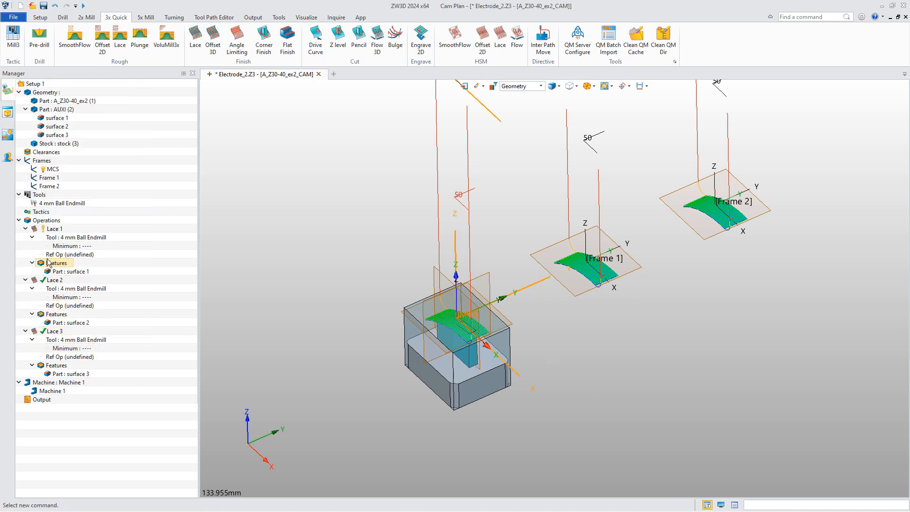
Step: Enable the fixture offset of Frame 1 and set its offset register to 54
double_click(47, 178)
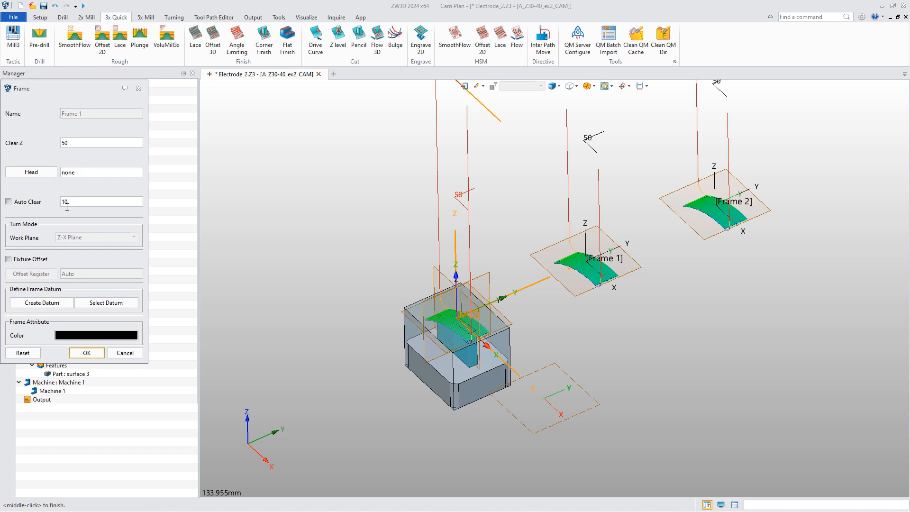
click(28, 261)
click(30, 274)
click(72, 307)
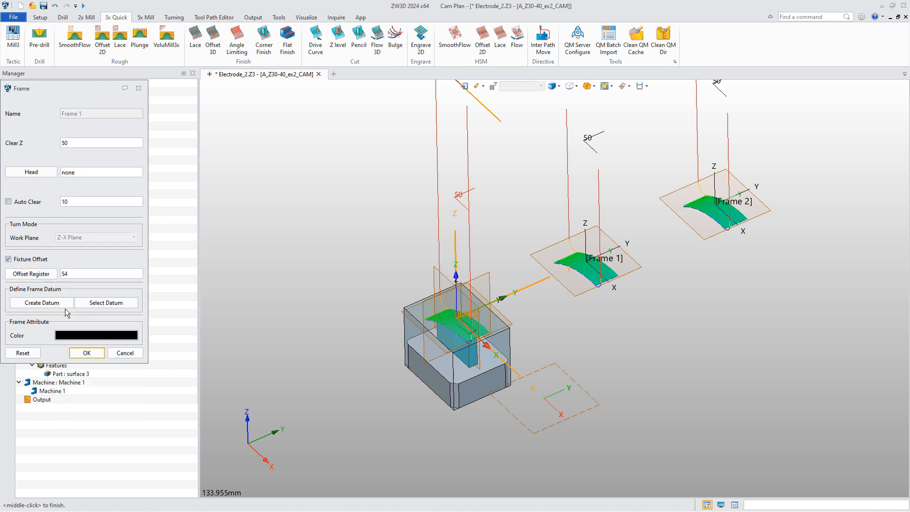
click(87, 352)
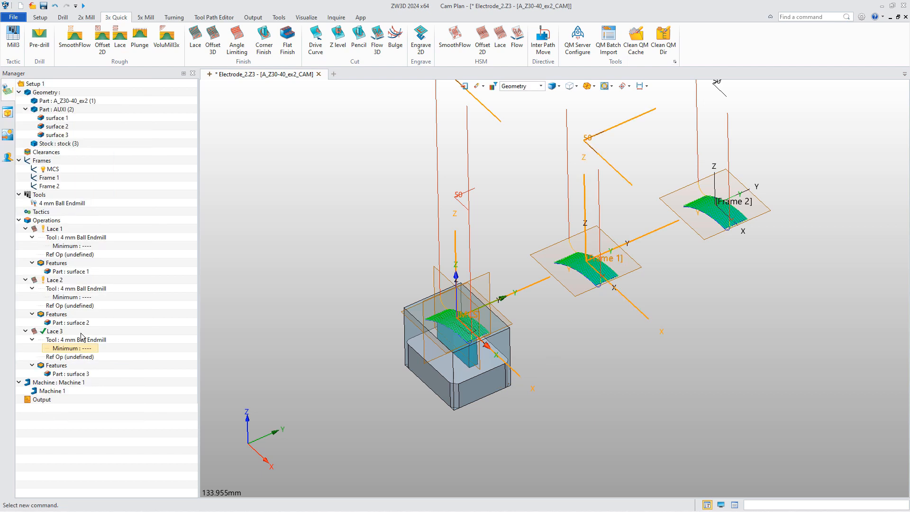
Step: Enable the fixture offset of Frame 2 and set its offset register to 55
double_click(55, 191)
click(34, 260)
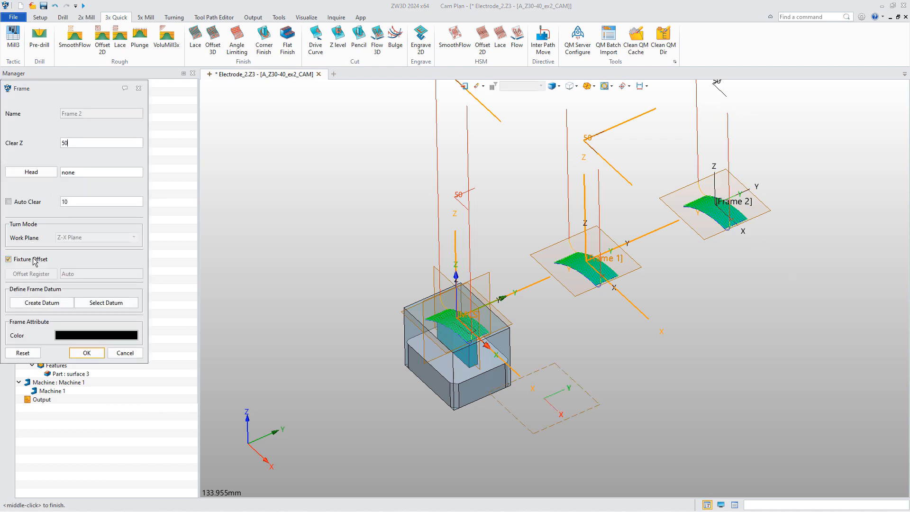
click(49, 273)
click(71, 306)
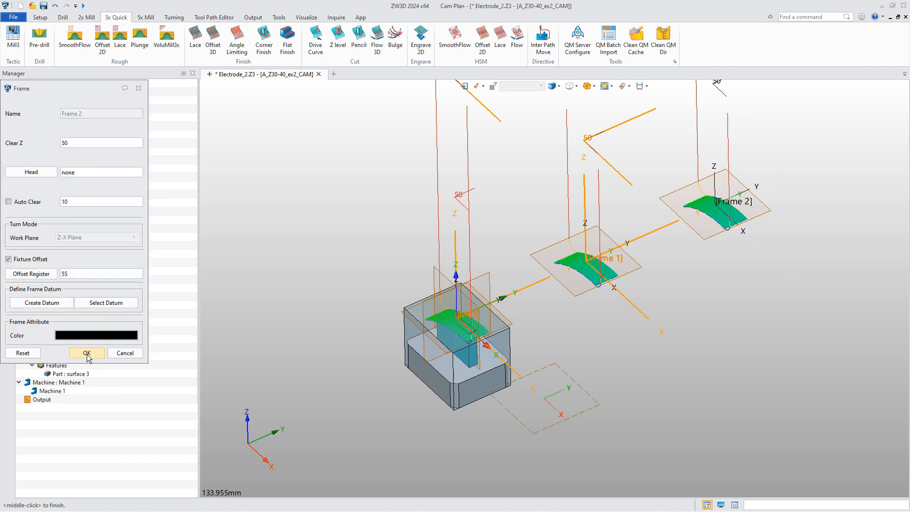
click(87, 353)
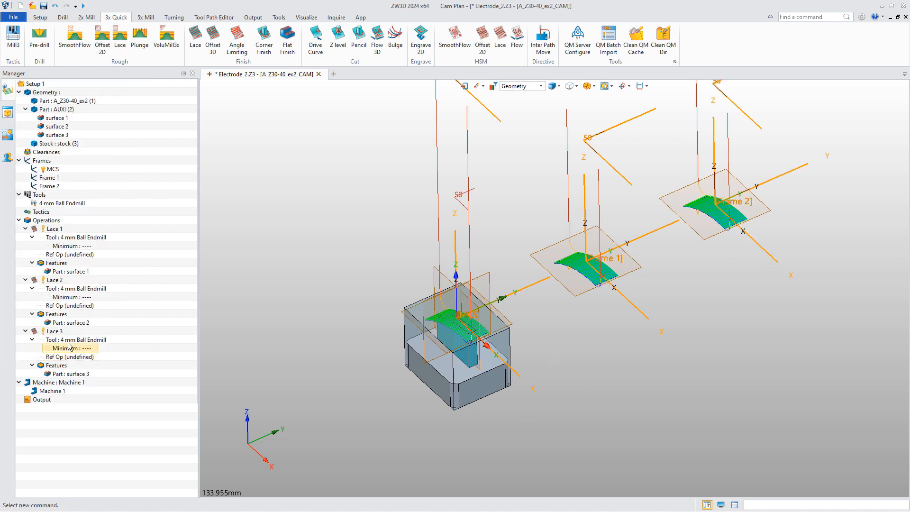
Step: Recalculate all operations and output one NC file for all of them, overwriting the existing NC.nc
right_click(43, 222)
click(67, 250)
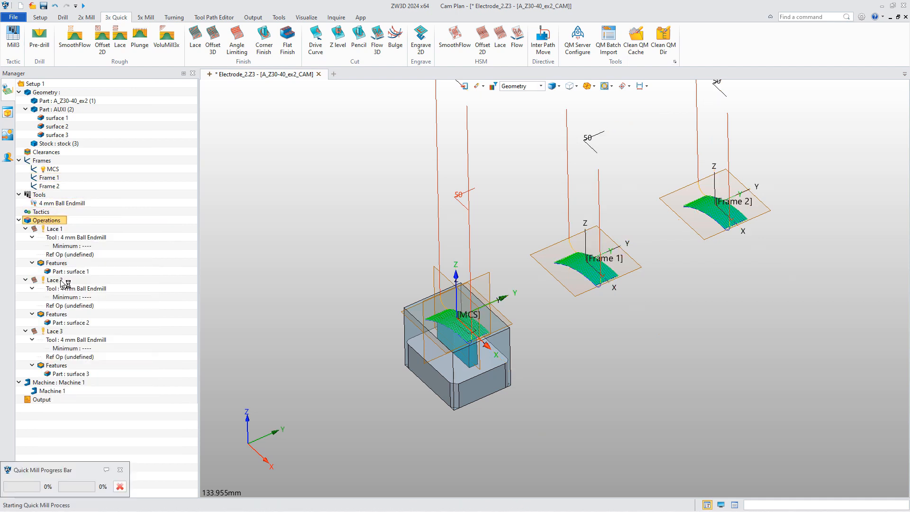
right_click(43, 220)
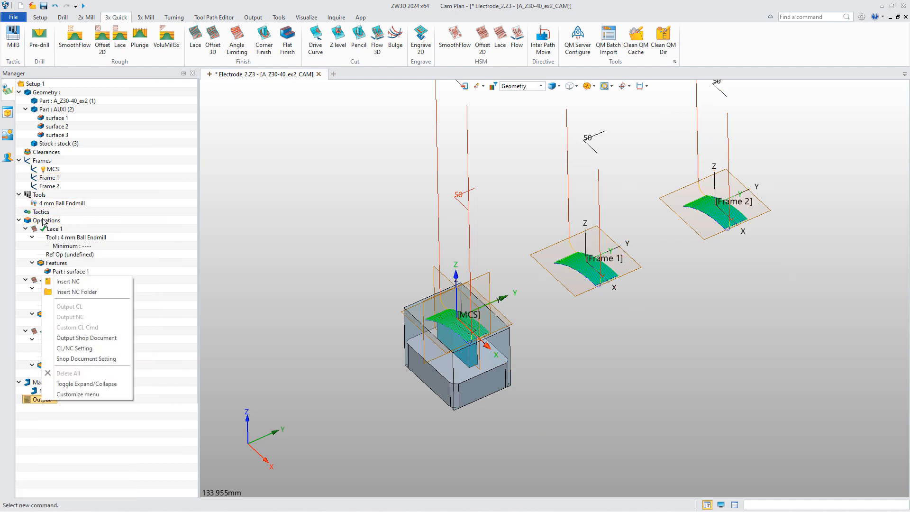
mouse_move(122, 394)
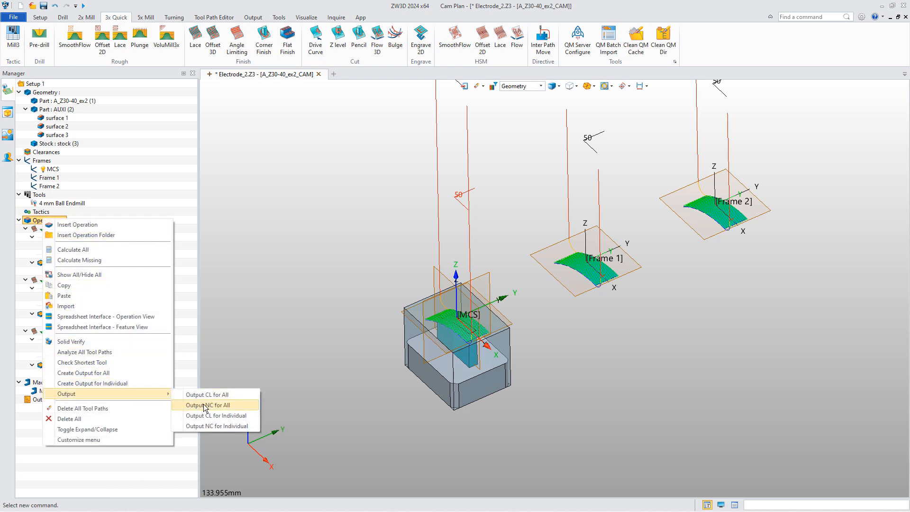
click(204, 405)
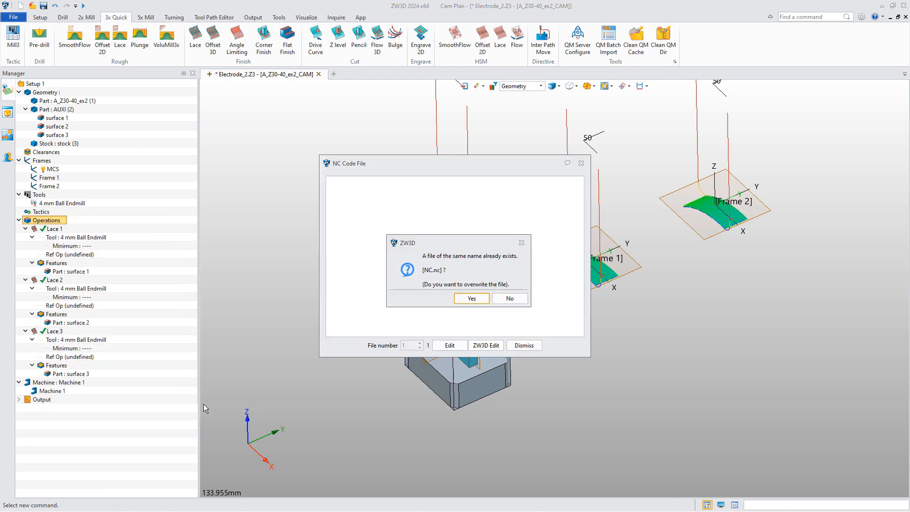
click(471, 298)
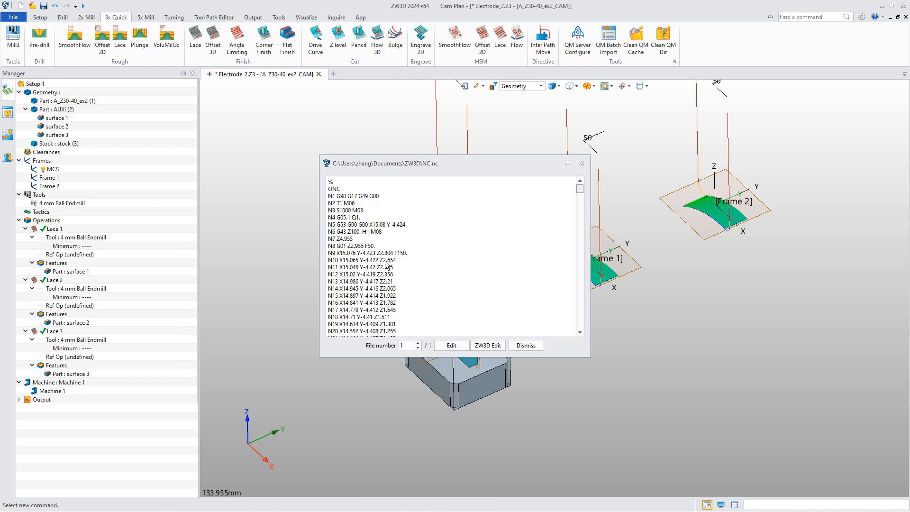
click(581, 163)
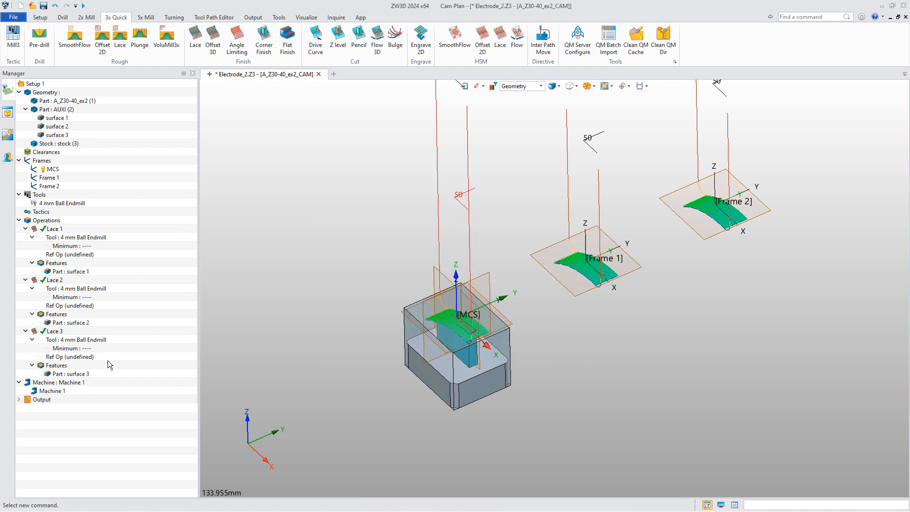
Step: Set the Toolpath Space of the NC output to Local and regenerate its NC code, overwriting NC.nc
click(19, 399)
right_click(41, 409)
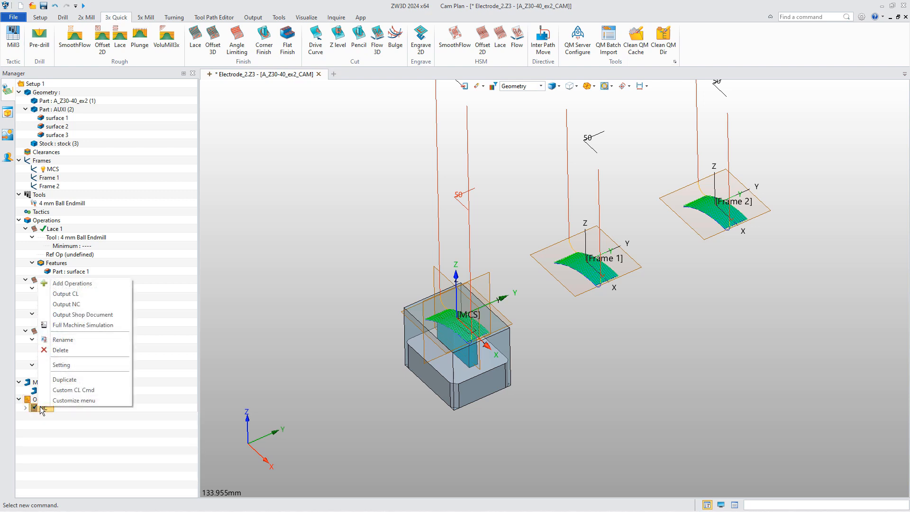
click(62, 364)
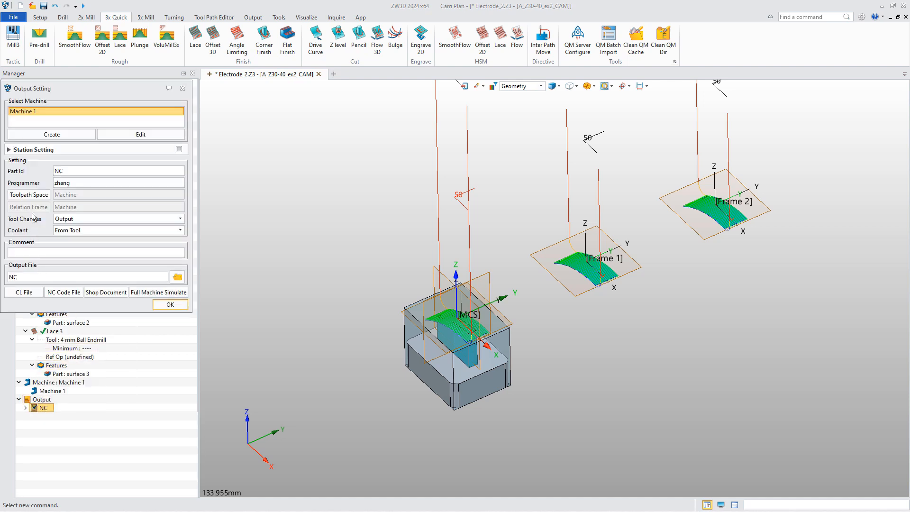
click(29, 194)
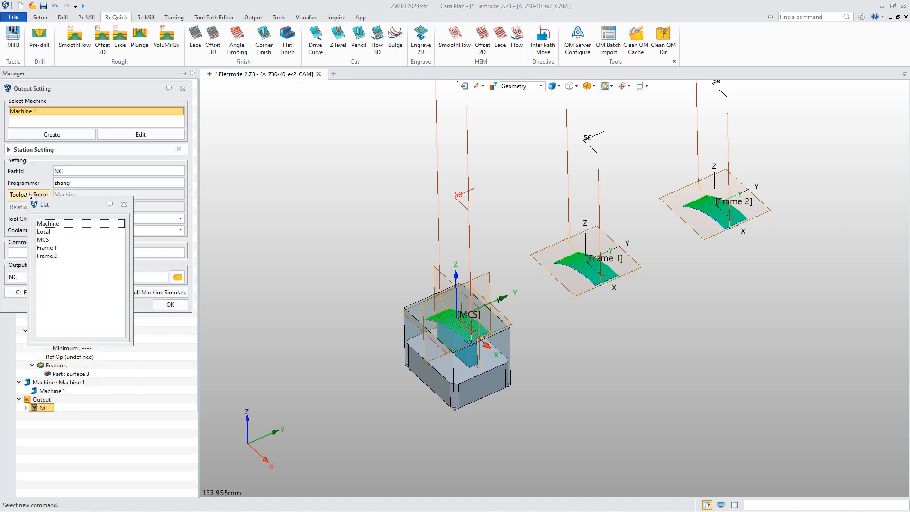
click(49, 232)
click(65, 292)
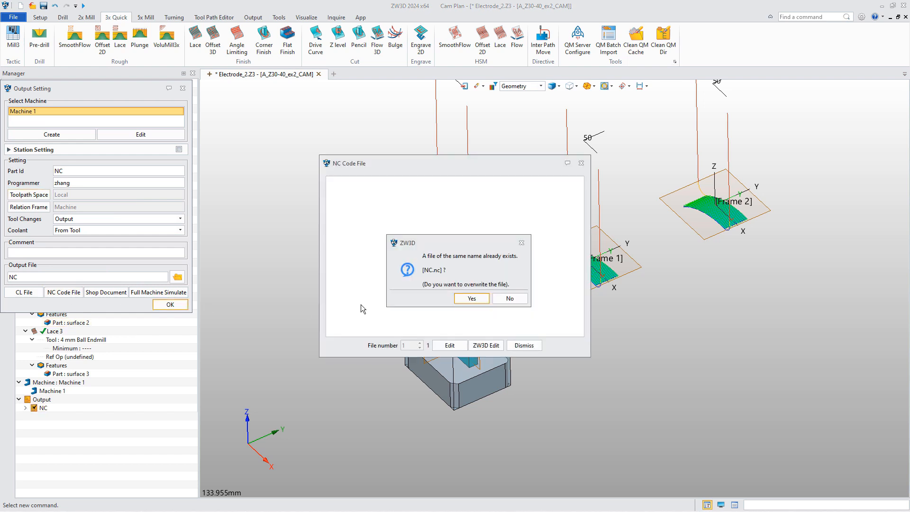
click(469, 298)
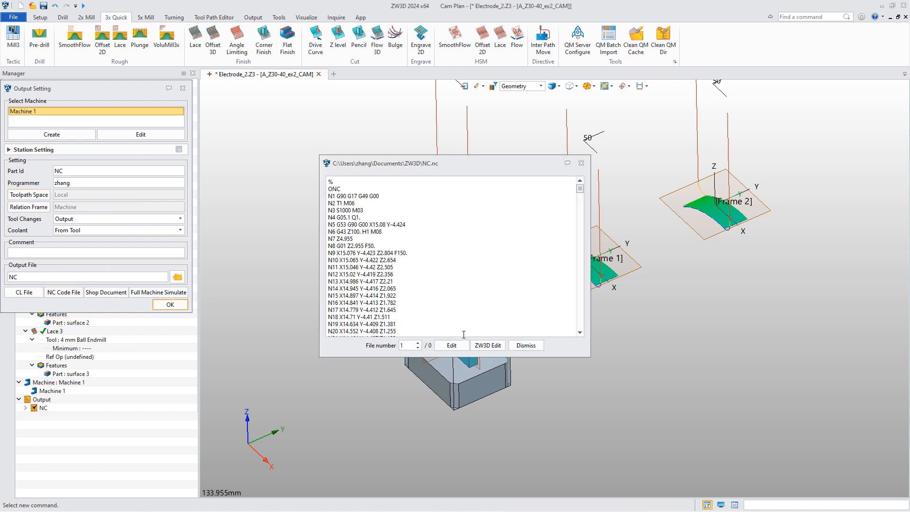
Step: Open NC.nc in Notepad++ and search it from the beginning for each "g5" offset code, closing the editor and the output settings when done
click(451, 345)
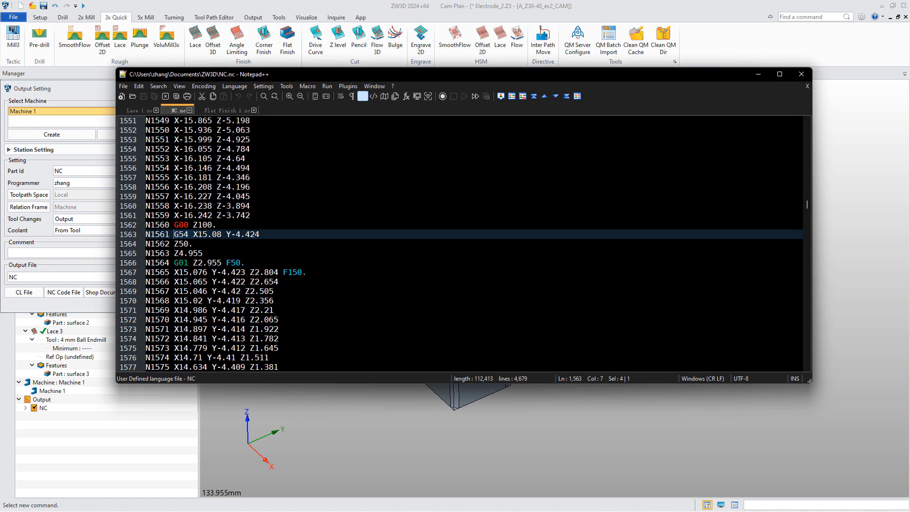
drag(808, 204, 797, 124)
click(356, 169)
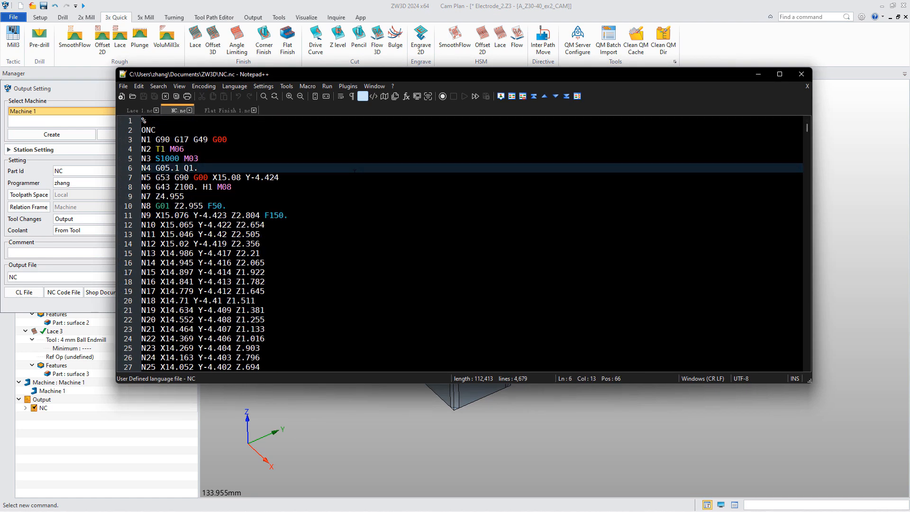
key(ctrl+f)
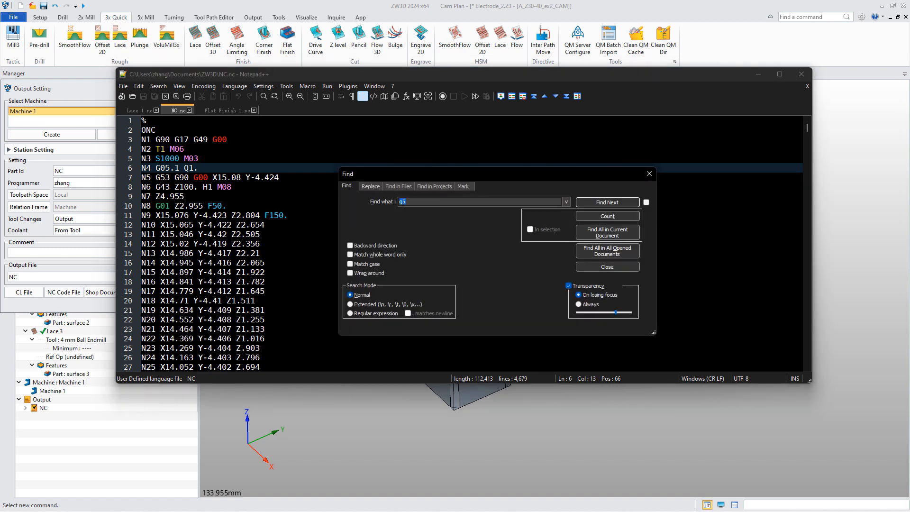
click(606, 203)
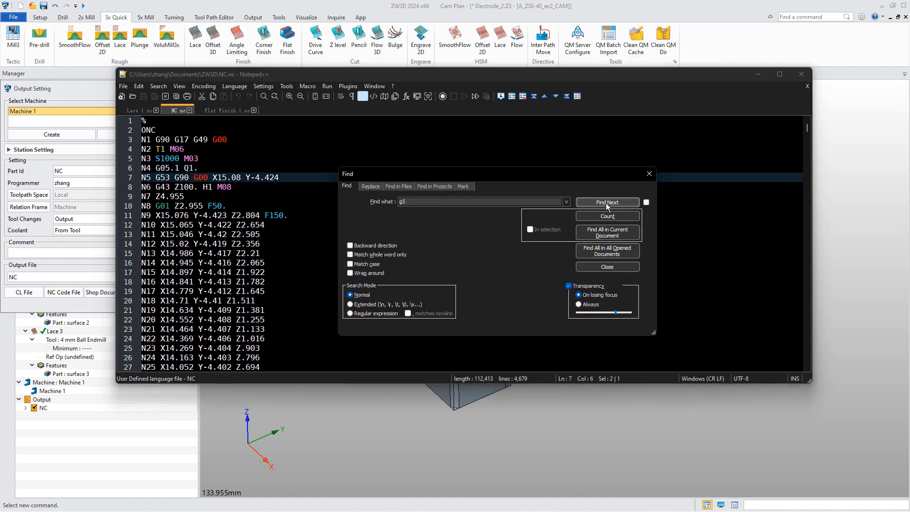
click(605, 203)
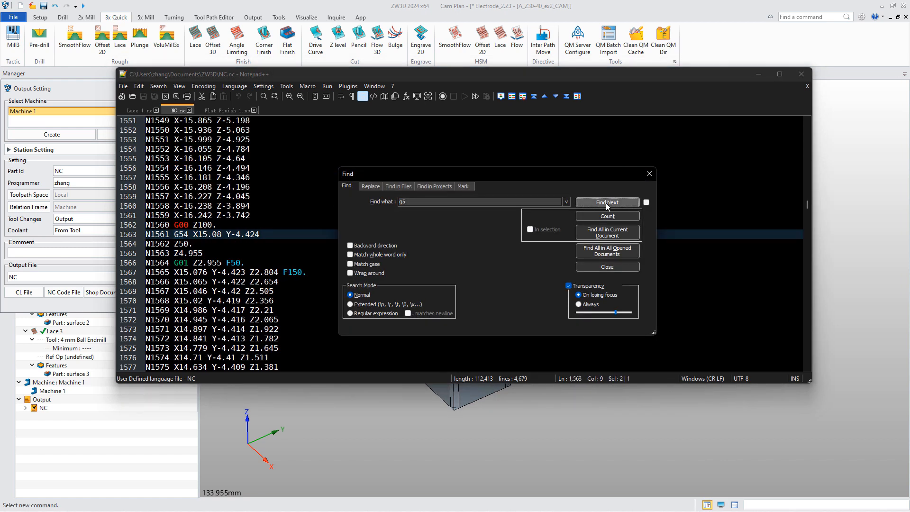
click(606, 202)
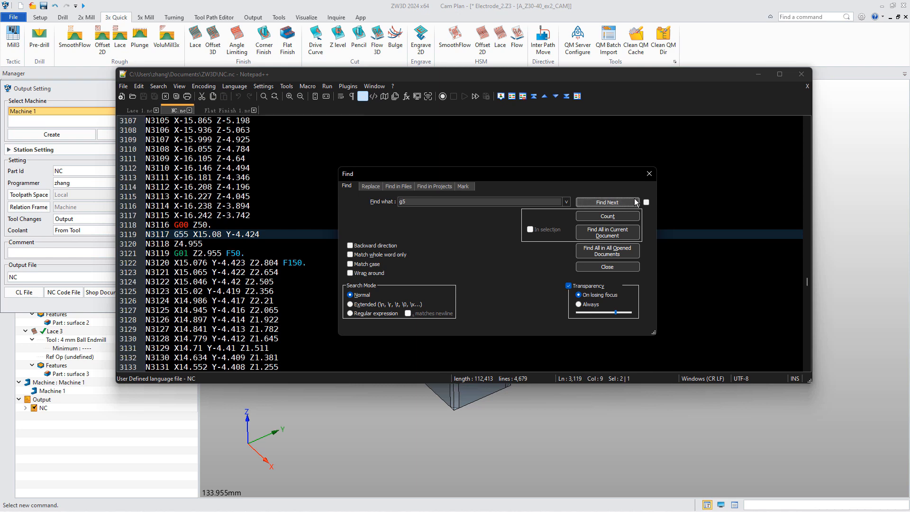
click(649, 173)
click(801, 75)
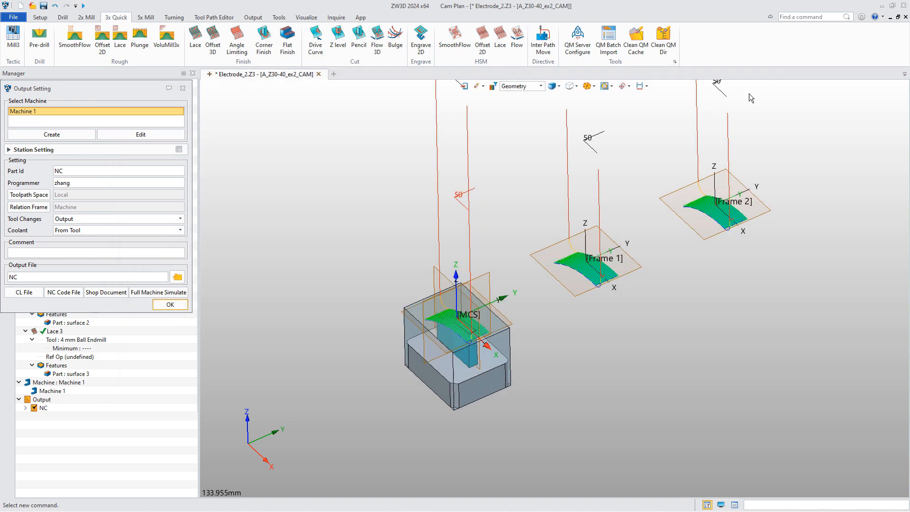
click(169, 304)
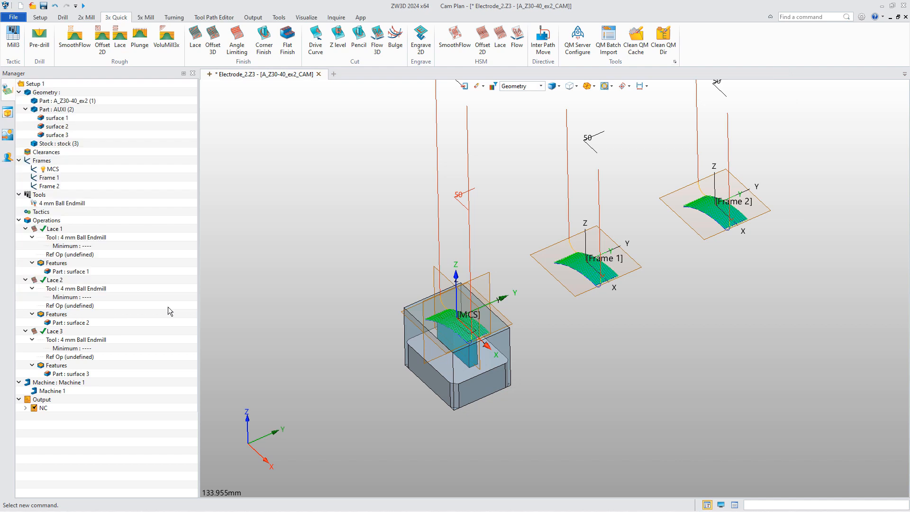
Step: Disable the fixture offset of the MCS frame and recalculate the Lace 1 tool path
double_click(52, 169)
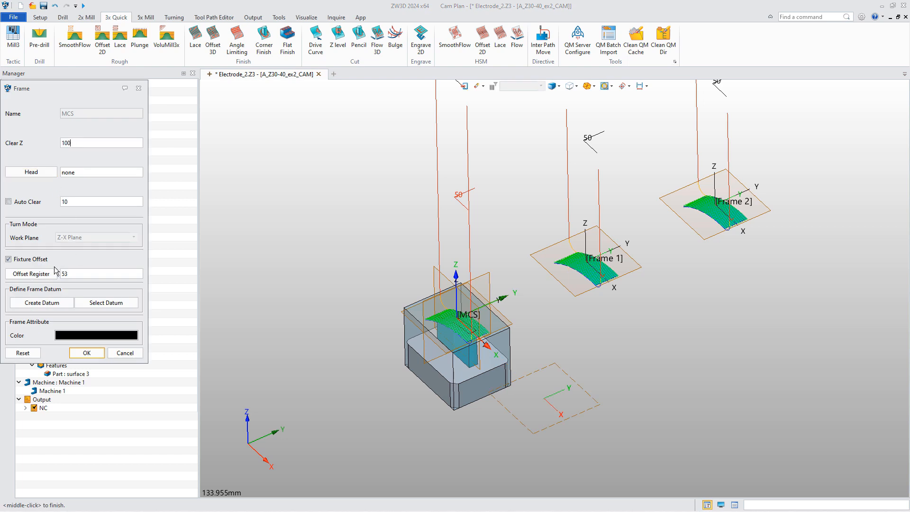
click(9, 259)
click(86, 353)
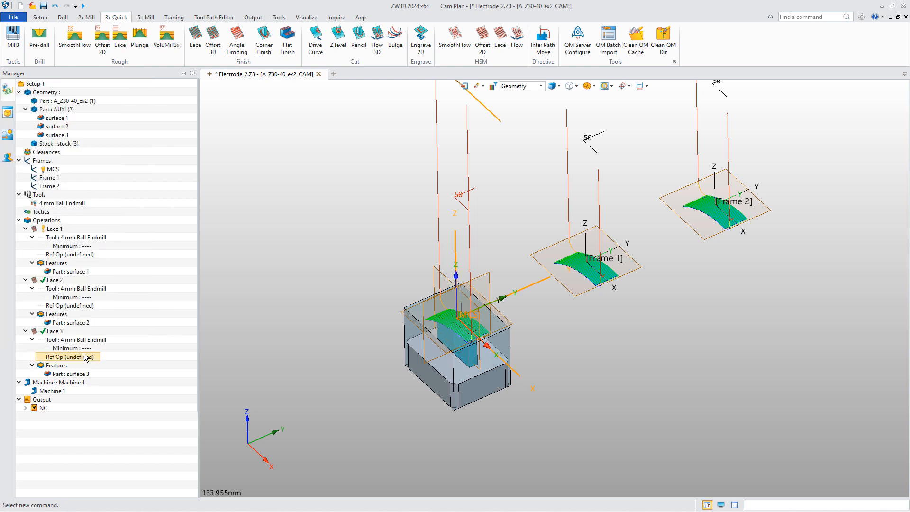
click(54, 229)
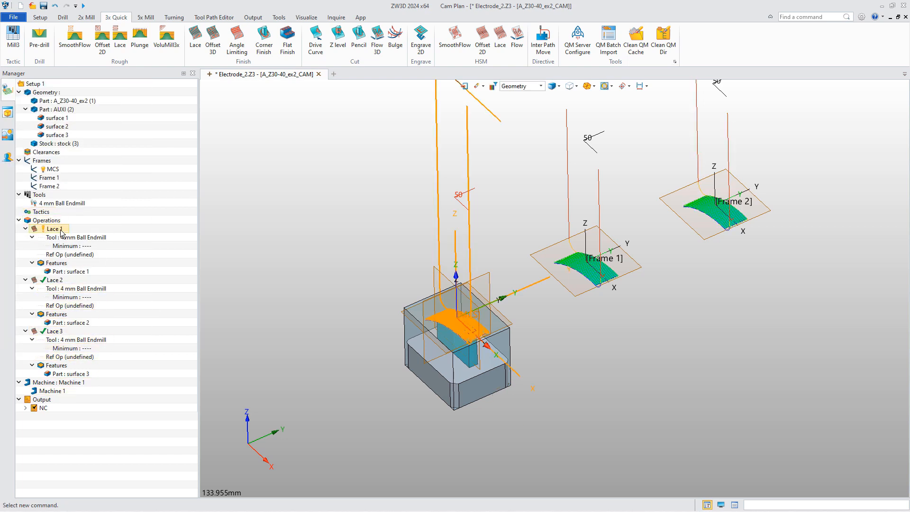
right_click(61, 230)
click(87, 253)
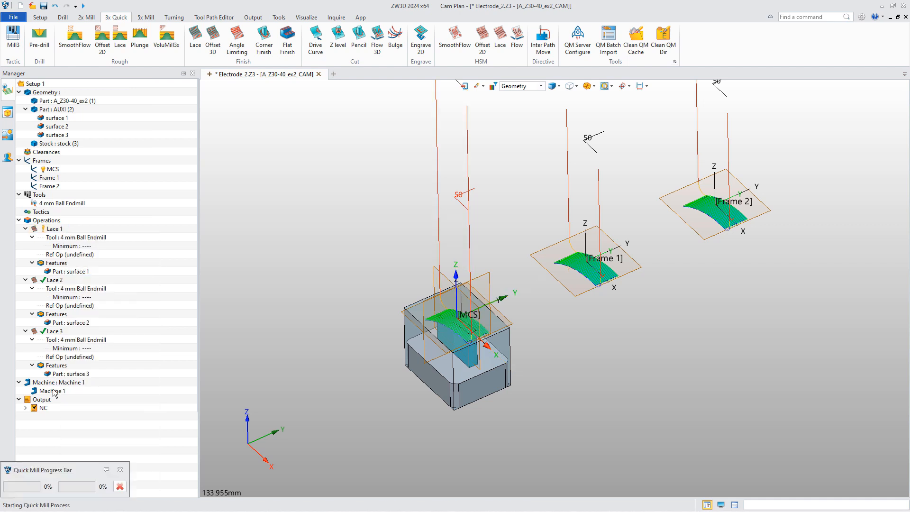
Step: Clear the Offset Registers value in the definition of Machine 1 and accept the change
double_click(53, 391)
drag(277, 368, 243, 378)
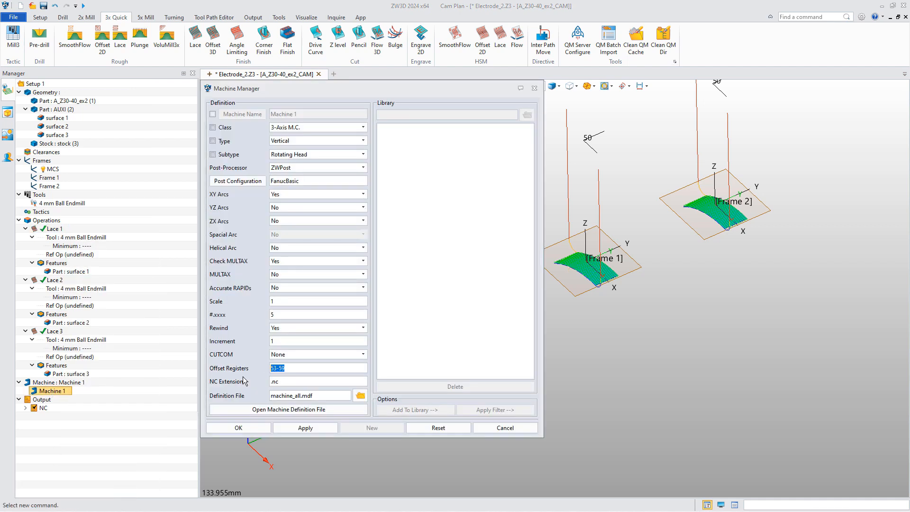
key(BackSpace)
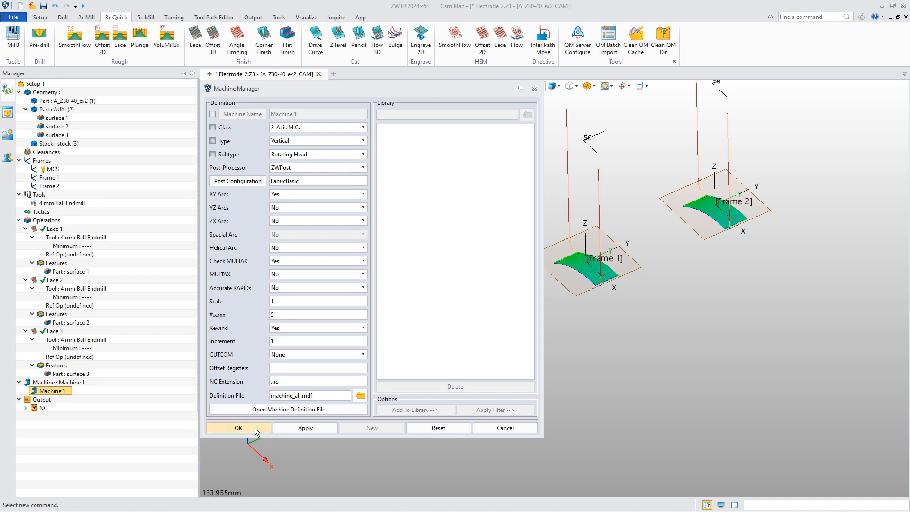
click(239, 428)
Step: Output NC code for the Lace 1 operation alone, overwriting the existing Lace 1.nc, and dismiss the code viewer
click(42, 401)
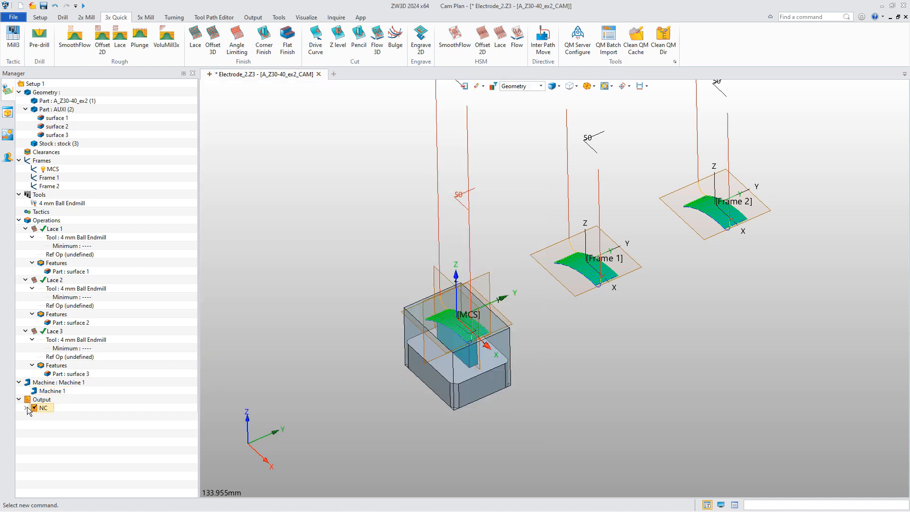
click(53, 229)
right_click(51, 229)
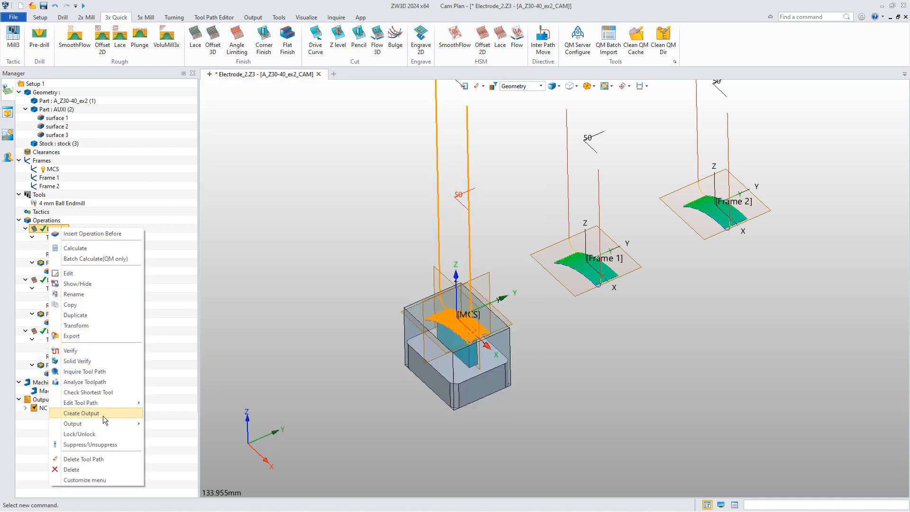
mouse_move(104, 423)
click(172, 433)
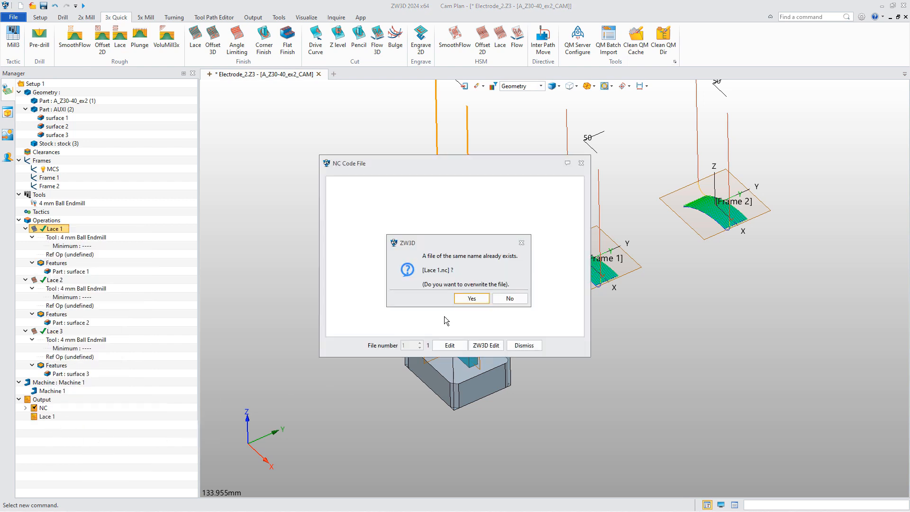
click(471, 298)
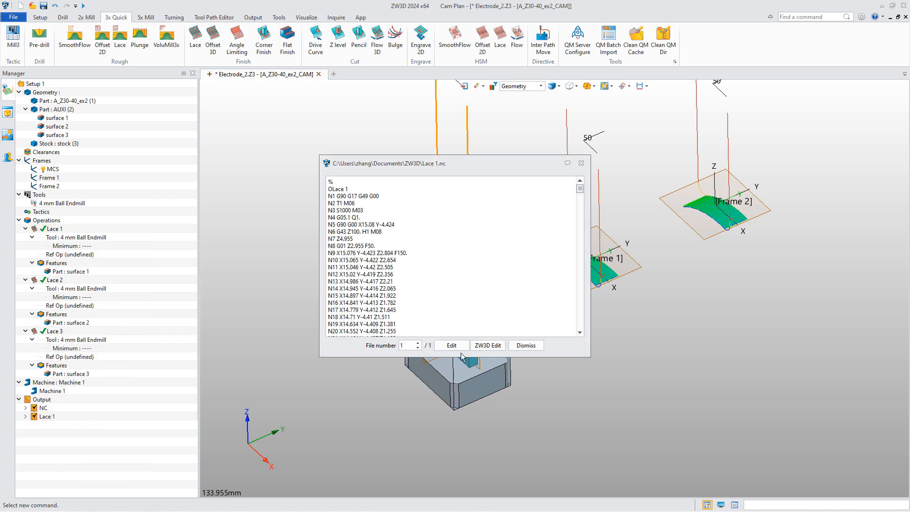
click(581, 163)
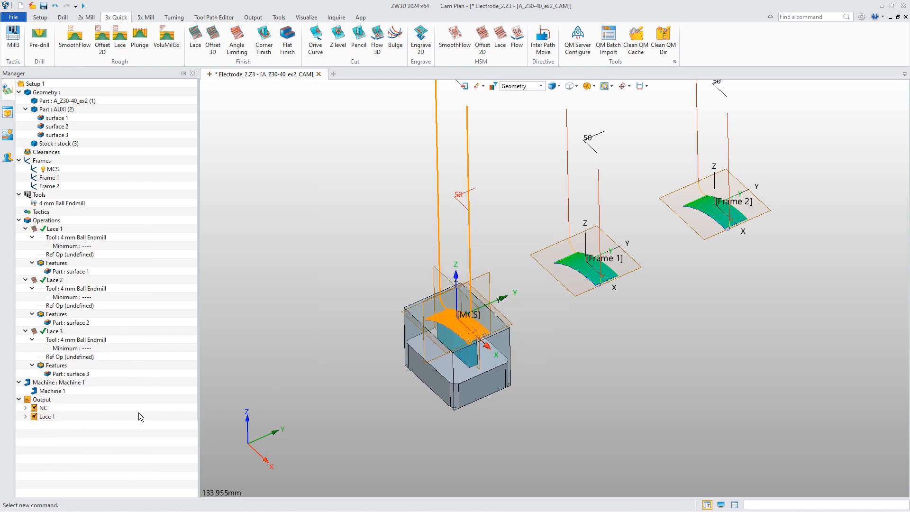
Step: Enable Station Setting for the Lace 1 output and add station 1 with frame G53
click(26, 416)
right_click(43, 417)
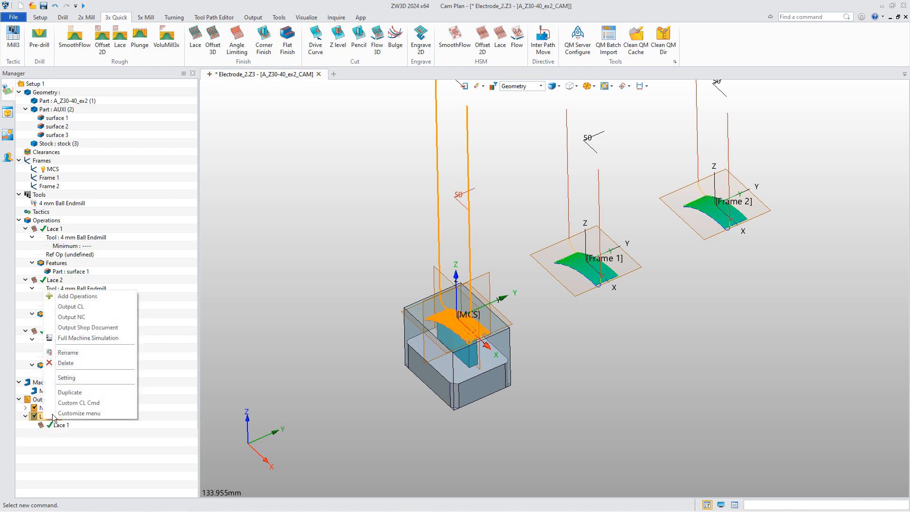
click(67, 378)
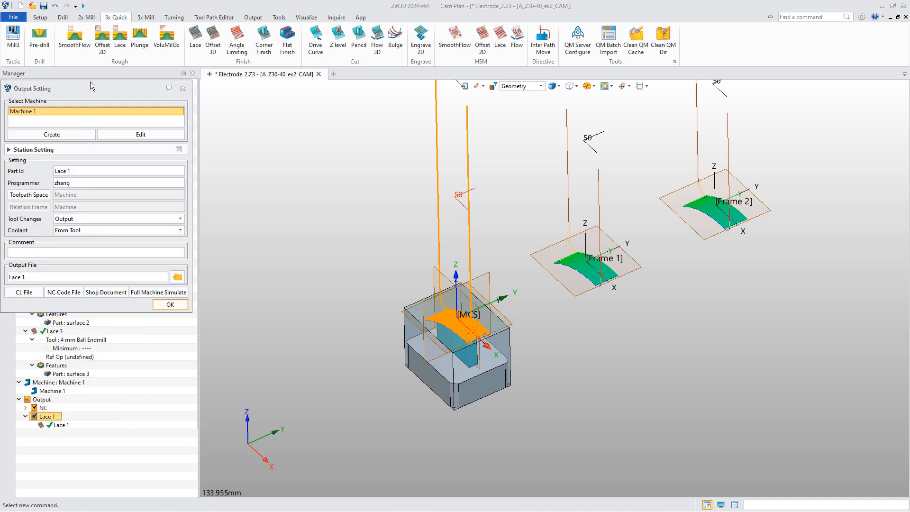
drag(90, 81, 164, 102)
click(252, 169)
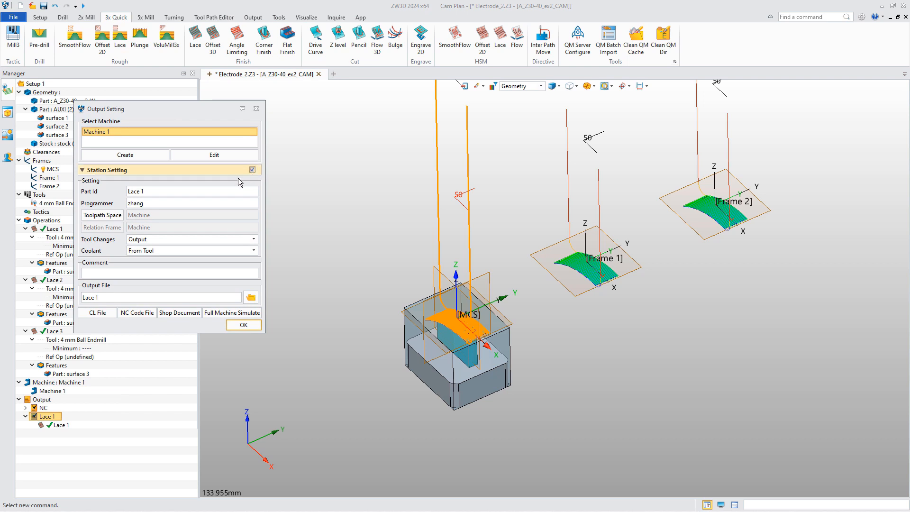
click(245, 197)
click(209, 212)
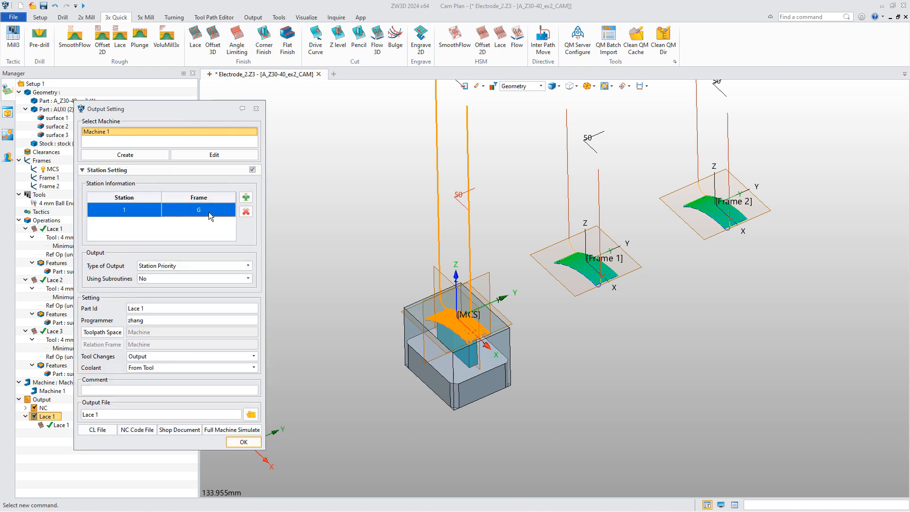
click(209, 212)
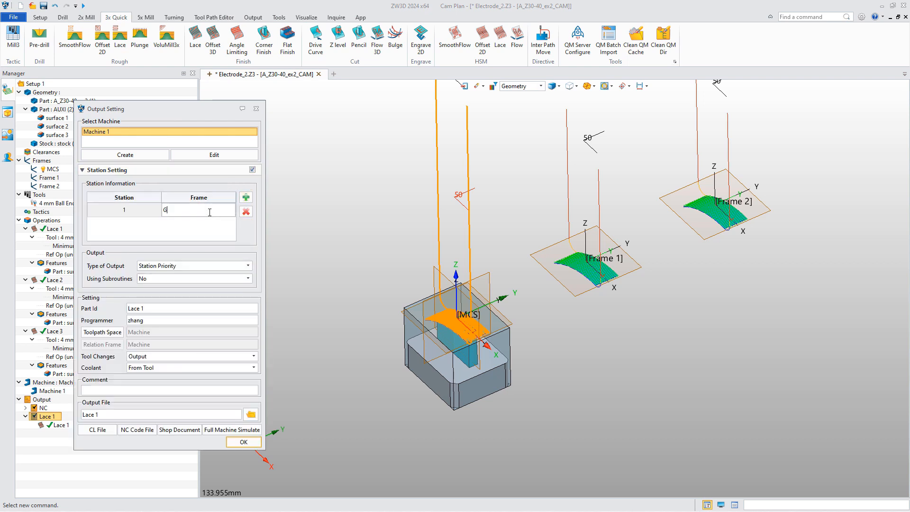
text(53)
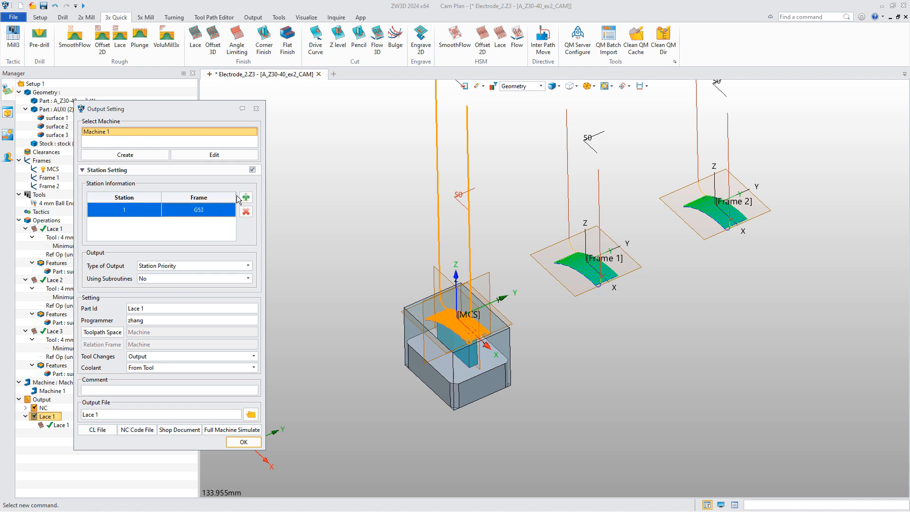
Step: Add station 2 with frame G54 and station 3 with frame G55 to the Lace 1 output
click(246, 197)
double_click(205, 220)
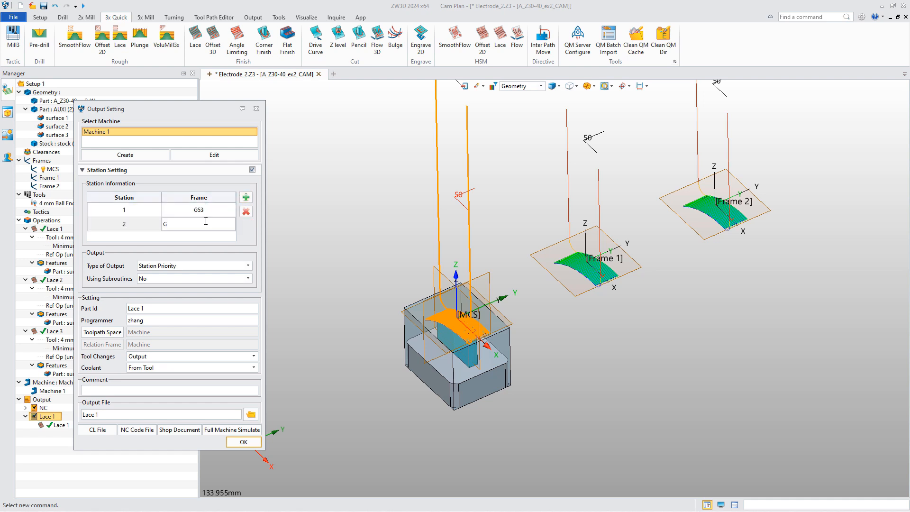
text(54)
key(Return)
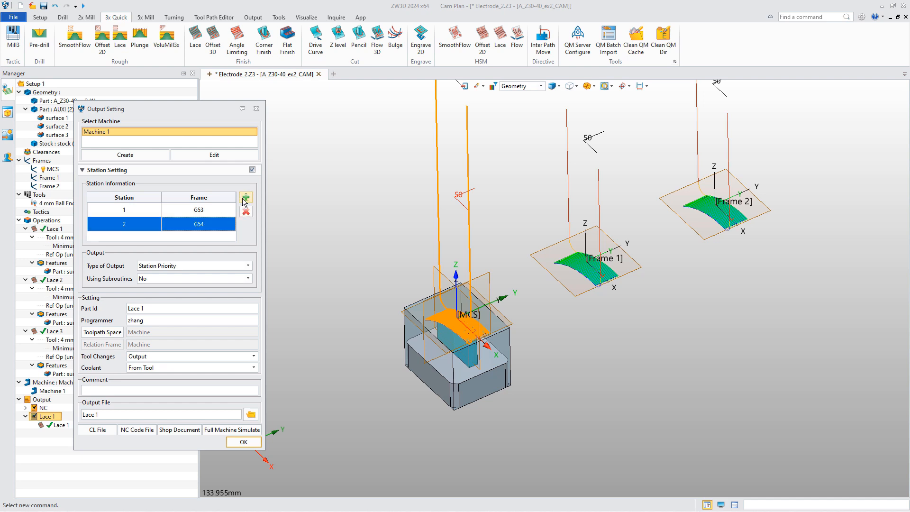
click(246, 197)
double_click(201, 236)
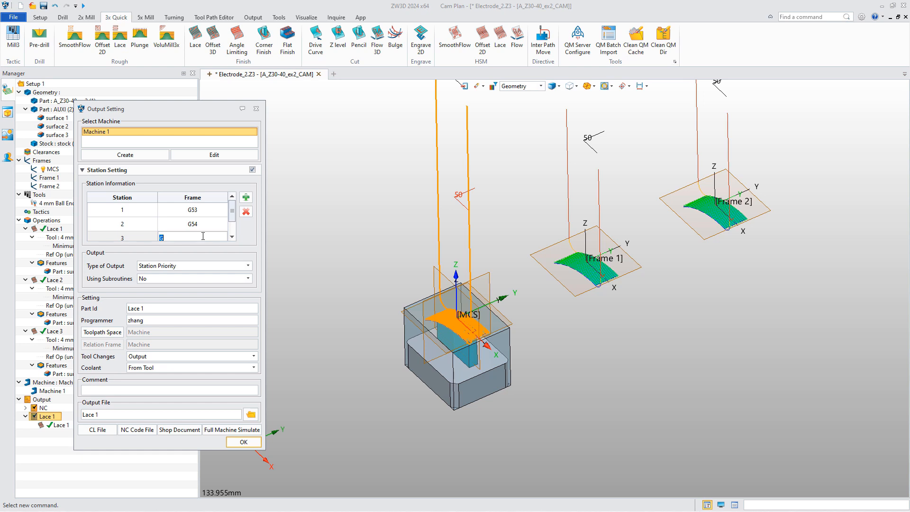
text(55)
key(Return)
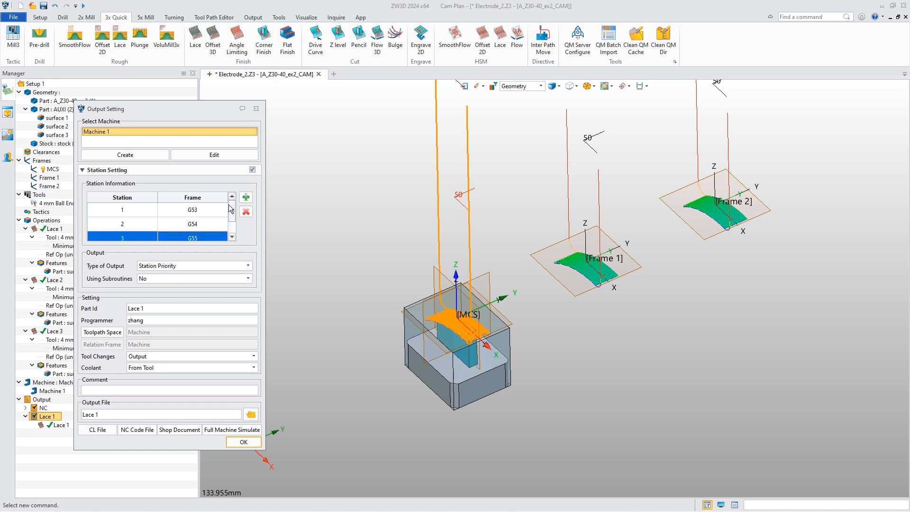
Step: Regenerate the Lace 1 output's NC code with Station Priority and no subroutines, overwriting Lace 1.nc
click(190, 265)
click(186, 278)
click(187, 277)
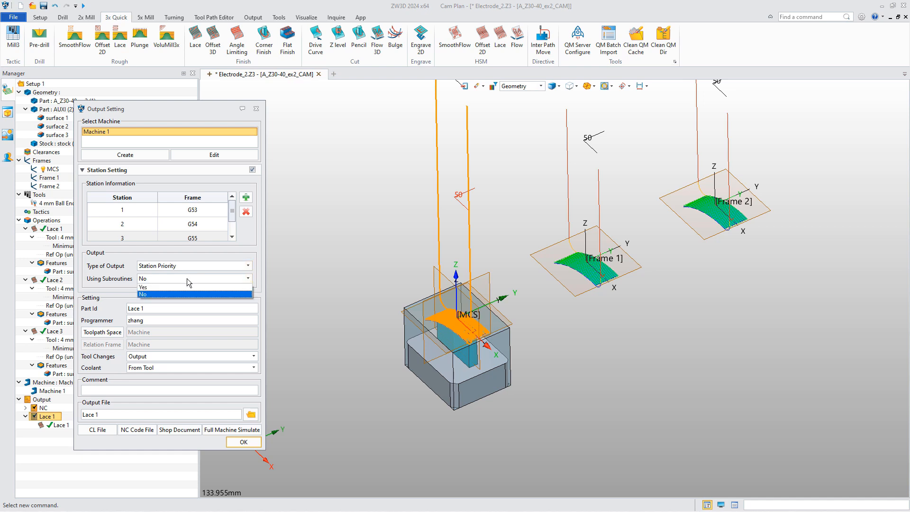
click(185, 295)
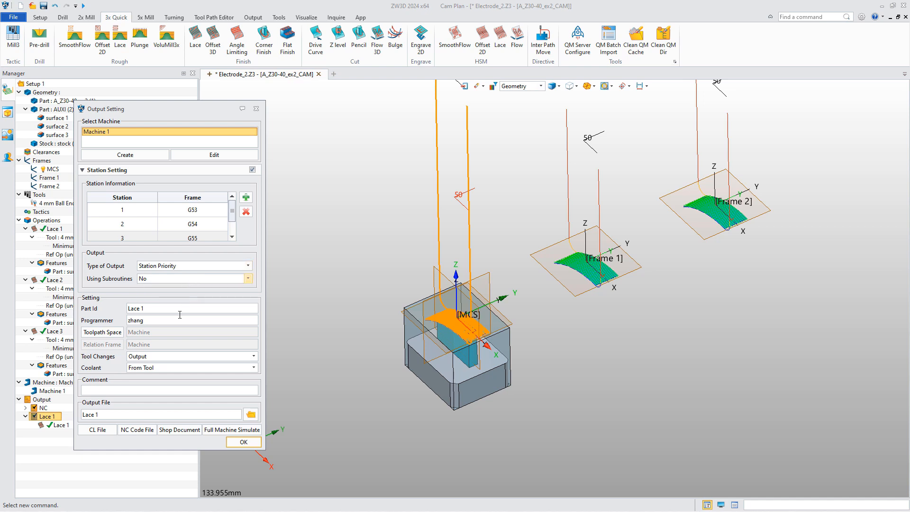
click(132, 430)
click(476, 298)
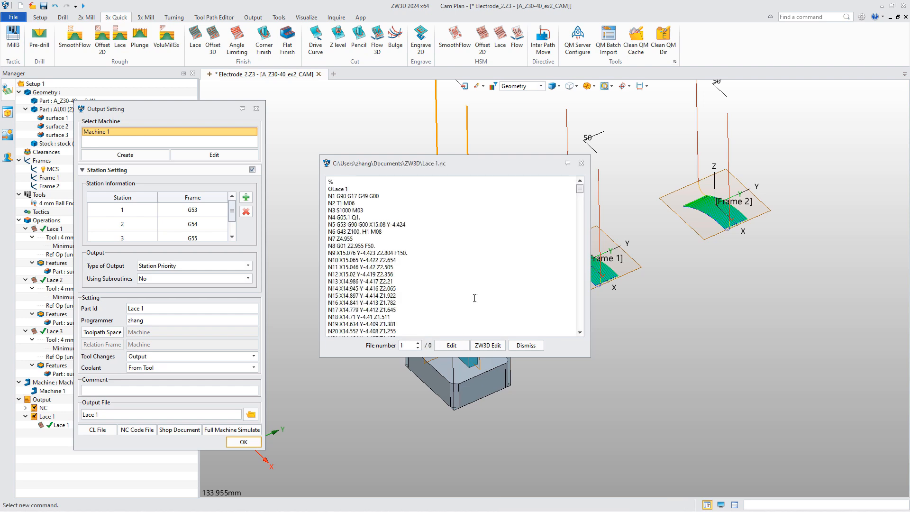
Step: Open Lace 1.nc in Notepad++ and search it for "G5" forwards and backwards, closing the editor and output settings when done
click(452, 345)
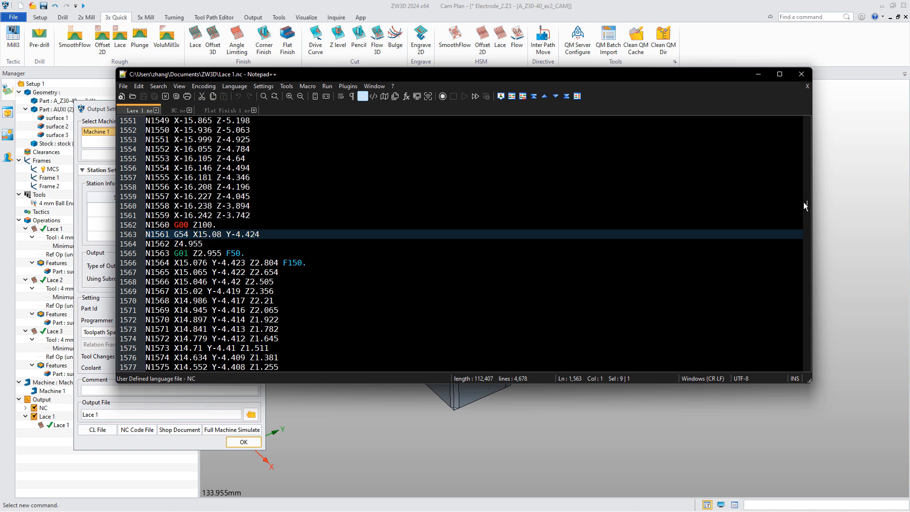
drag(803, 202, 797, 127)
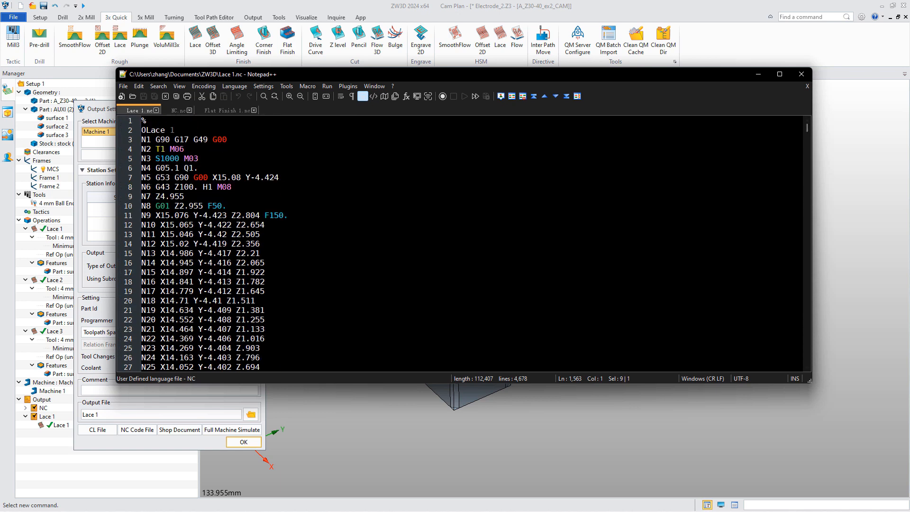
key(ctrl+f)
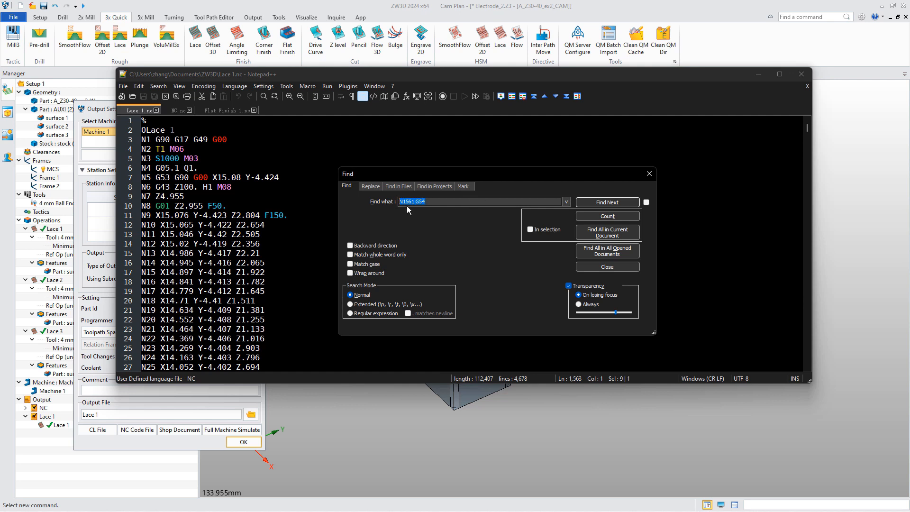
click(607, 203)
click(607, 203)
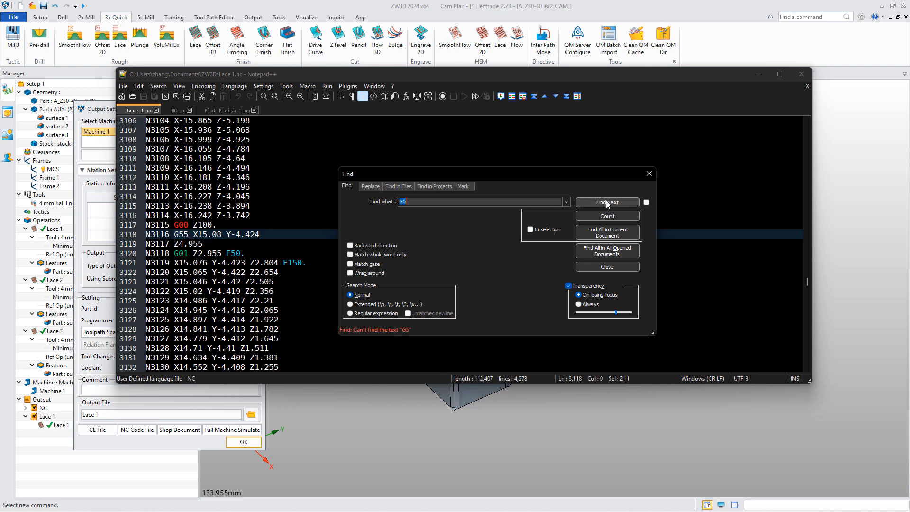
click(381, 245)
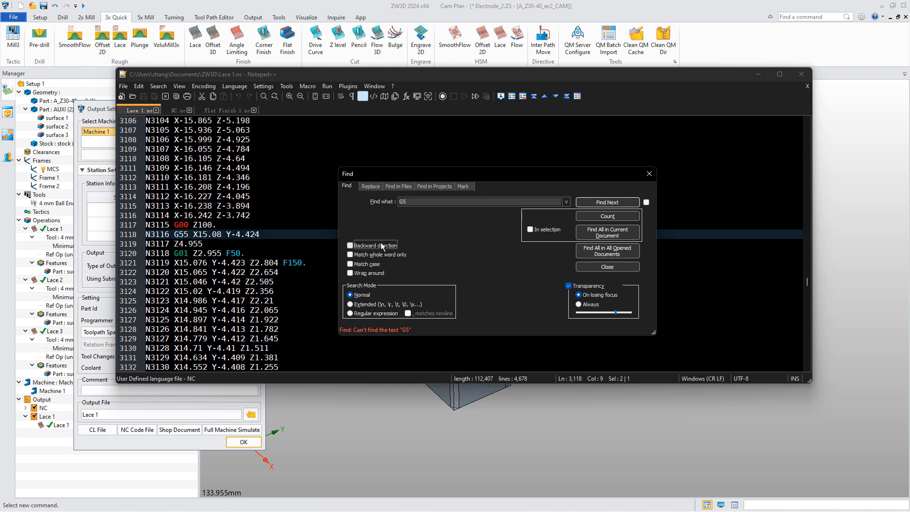
click(609, 202)
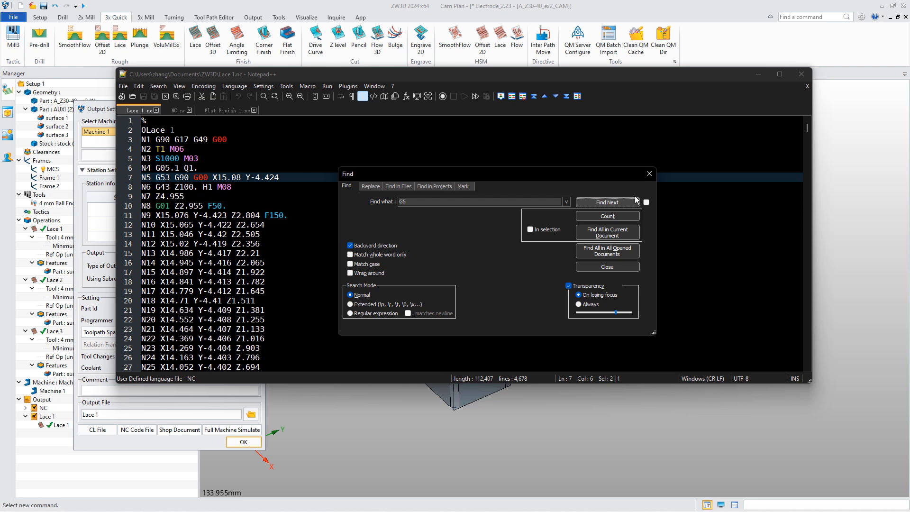
click(650, 174)
click(800, 75)
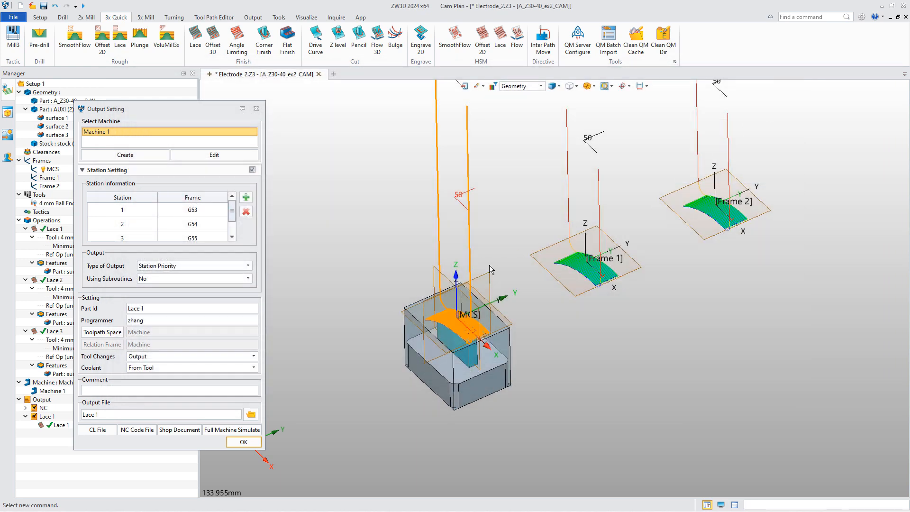
click(255, 109)
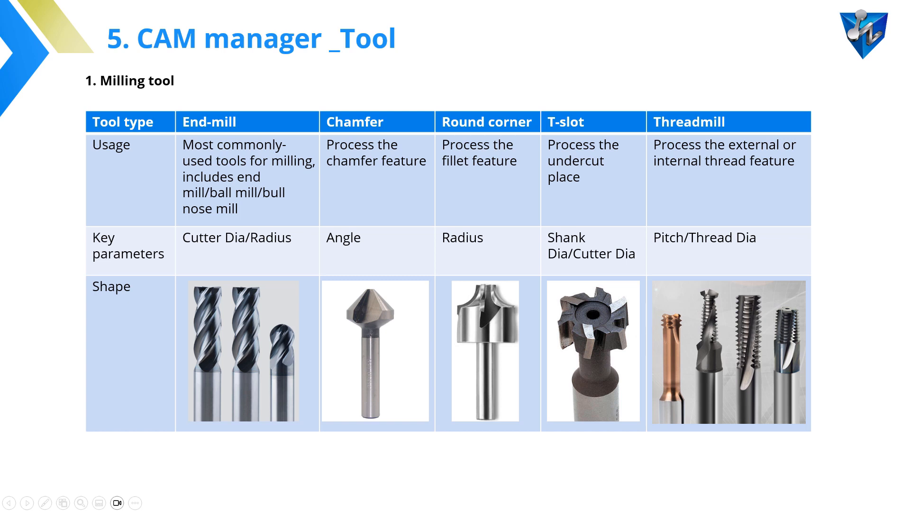
key(Right)
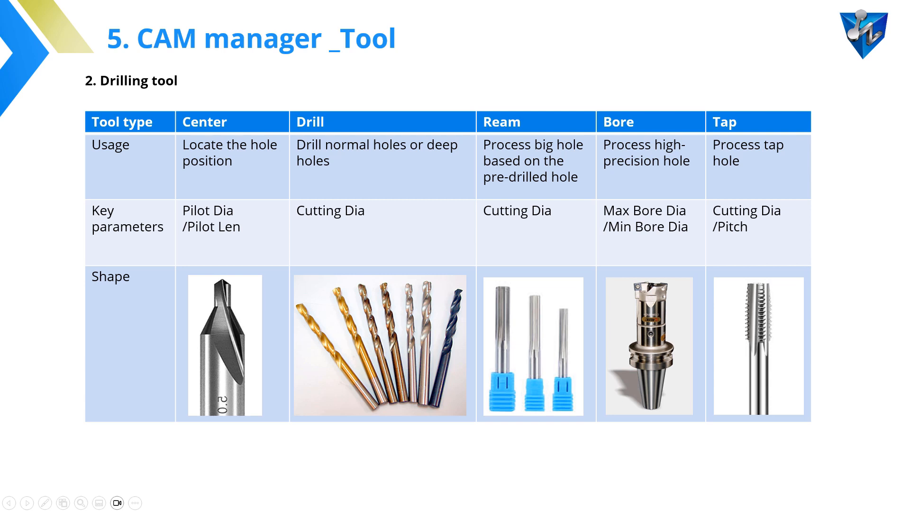
key(Right)
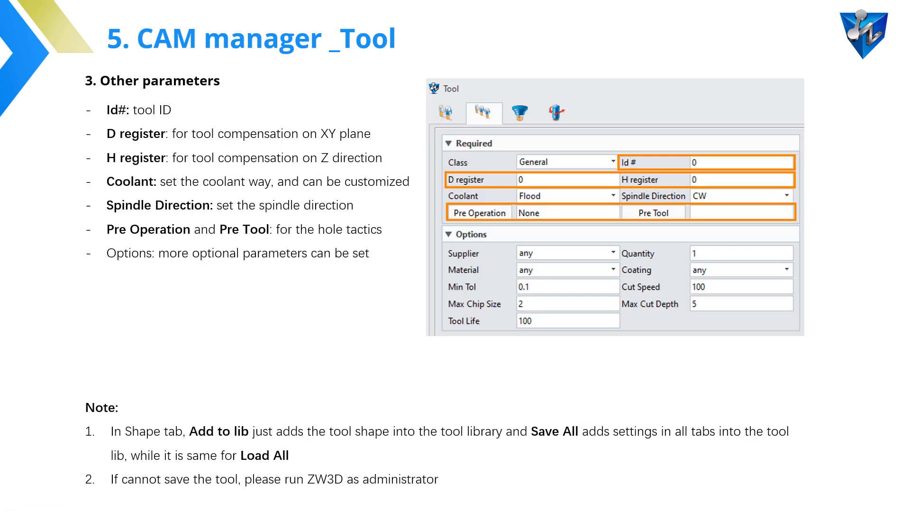
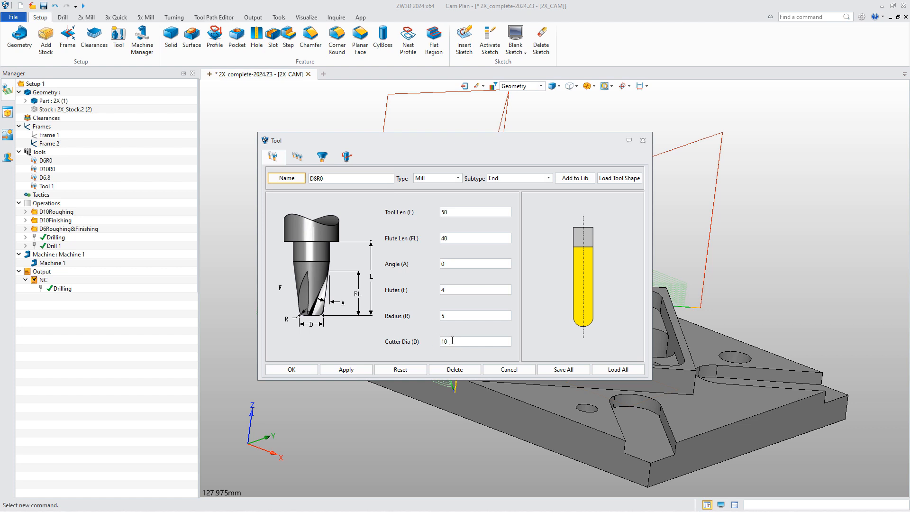
Step: Set the D8R0 end mill's radius to 0 and cutter diameter to 8, and enter 3 among its required tool parameters
double_click(449, 315)
double_click(460, 339)
text(8)
click(297, 157)
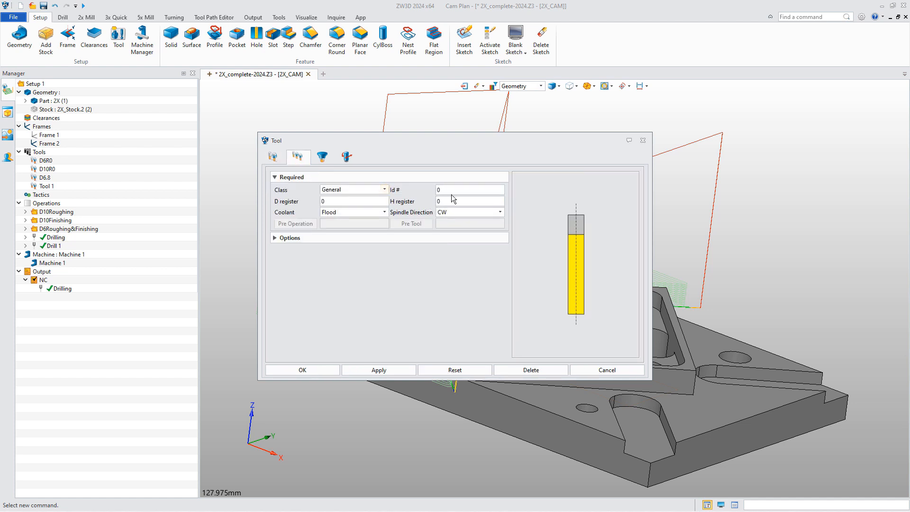
text(3)
Step: Add one holder layer with top, bottom and length of 10 to the D8R0 tool, apply it and return to the tool shape
click(323, 158)
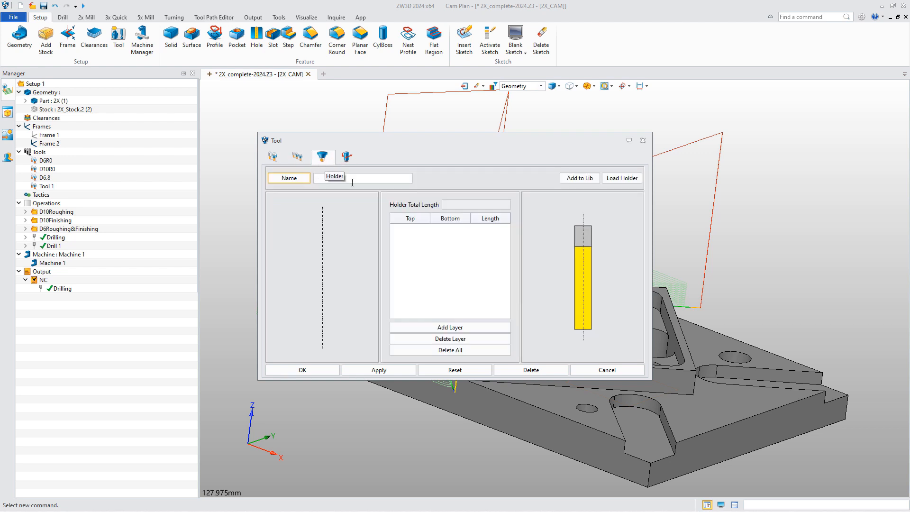
click(446, 326)
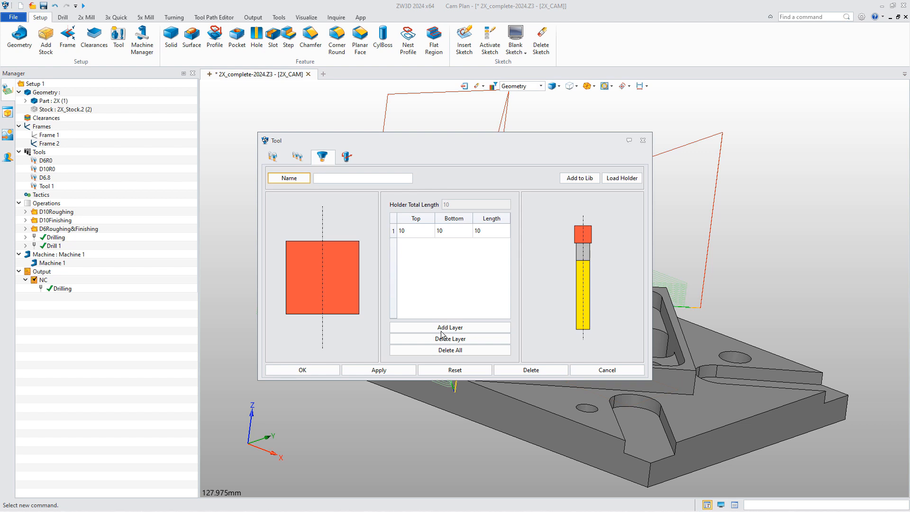
click(388, 369)
click(297, 156)
click(275, 156)
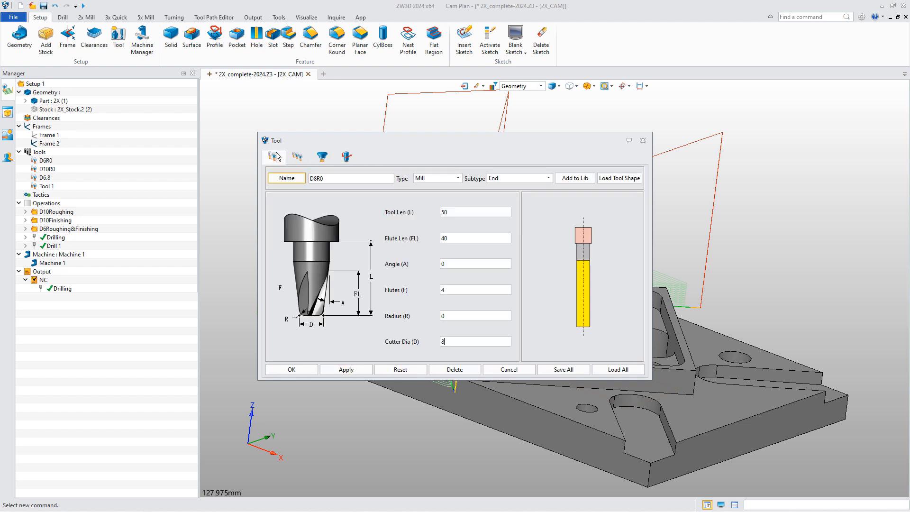
Step: Add a second speeds and feeds entry to the D8R0 tool with a spindle speed of 2000
click(322, 157)
click(347, 156)
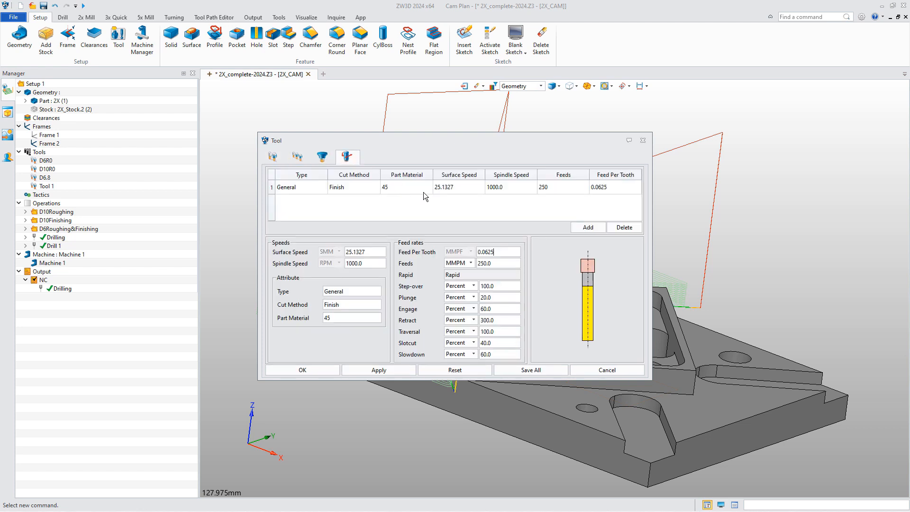
drag(365, 263, 332, 263)
text(20)
click(584, 227)
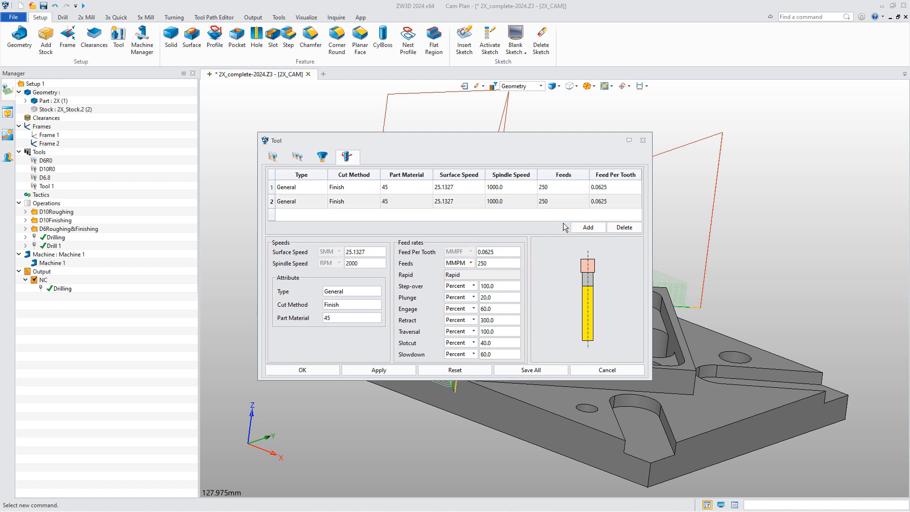
click(462, 207)
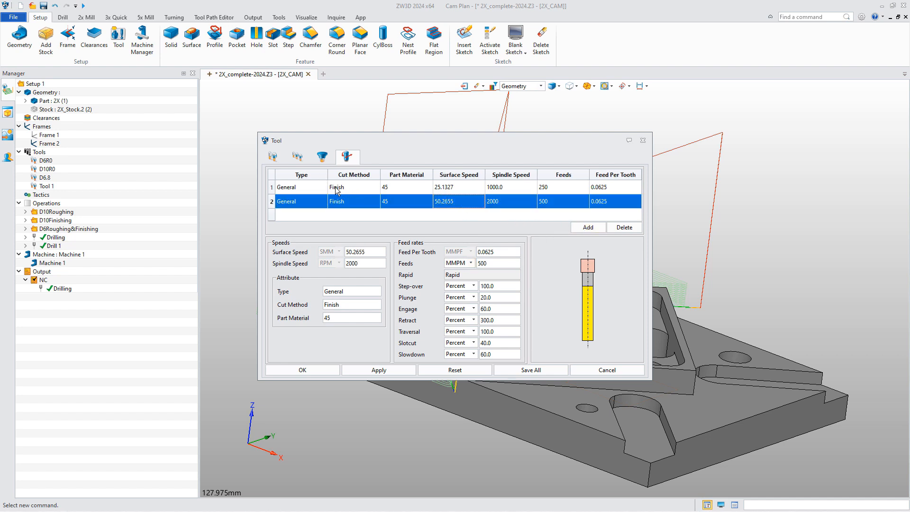
Step: Save all D8R0 tool data to the 001 METRIC TOOLS.xlsx library, overwriting the existing Tool Holder 2, and finish the tool definition
click(523, 367)
click(446, 240)
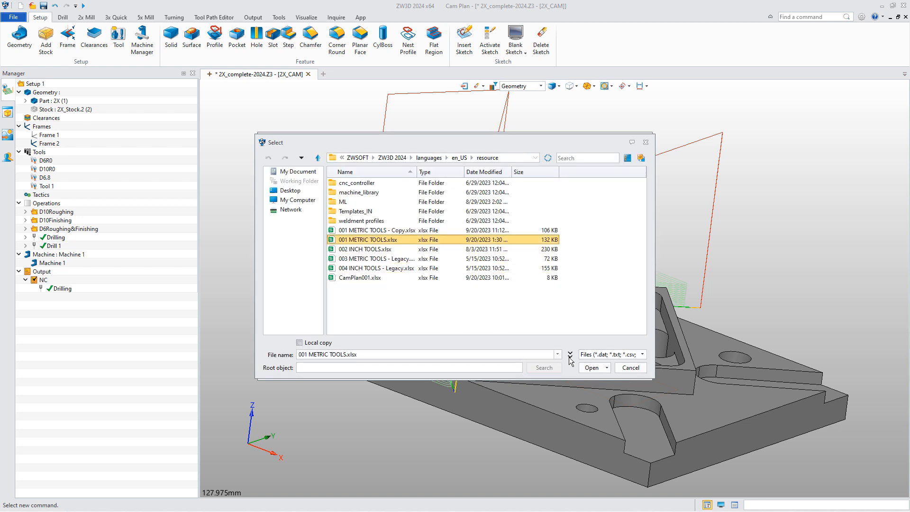
click(592, 367)
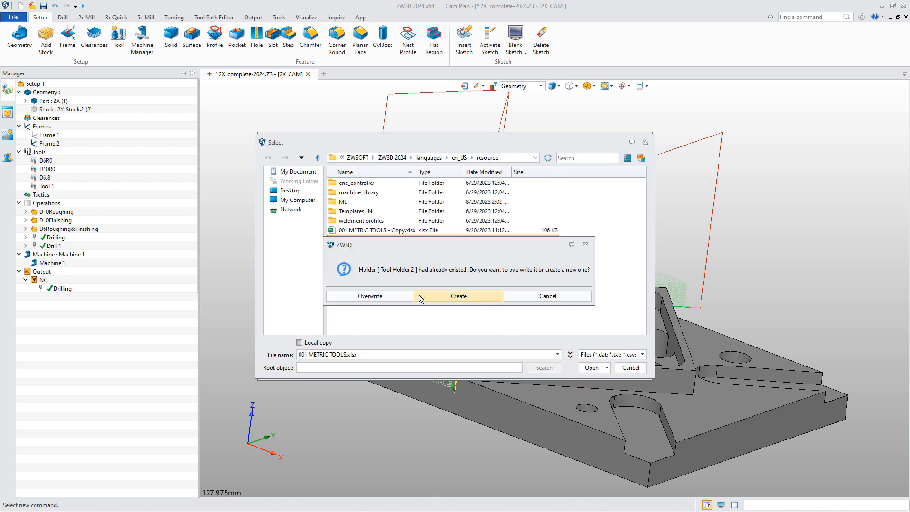
click(385, 295)
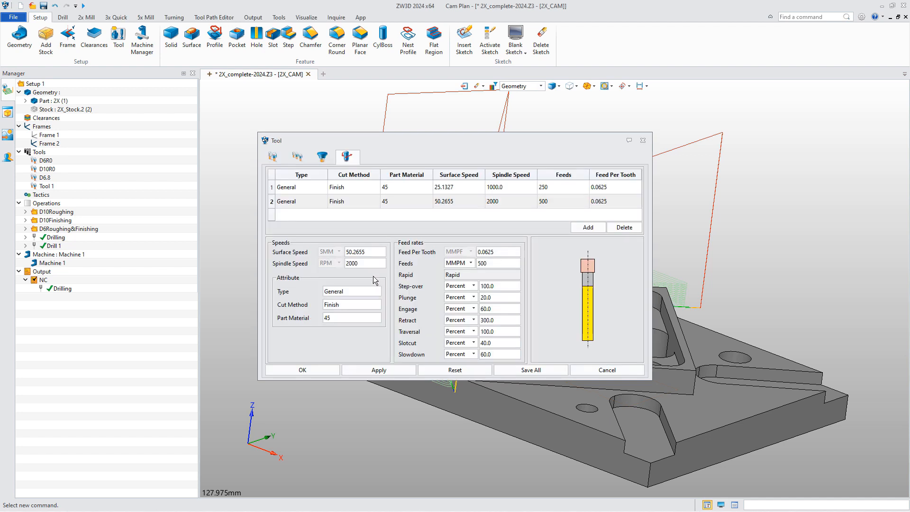
click(335, 373)
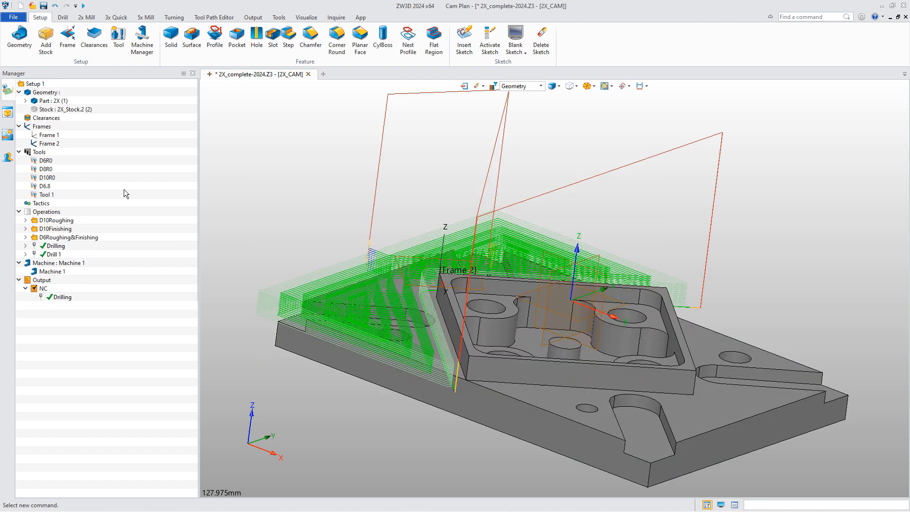
Step: Insert a tool by loading all data of the D8R0 mill from the 001 METRIC TOOLS.xlsx library, overwriting the existing D8R0
right_click(39, 152)
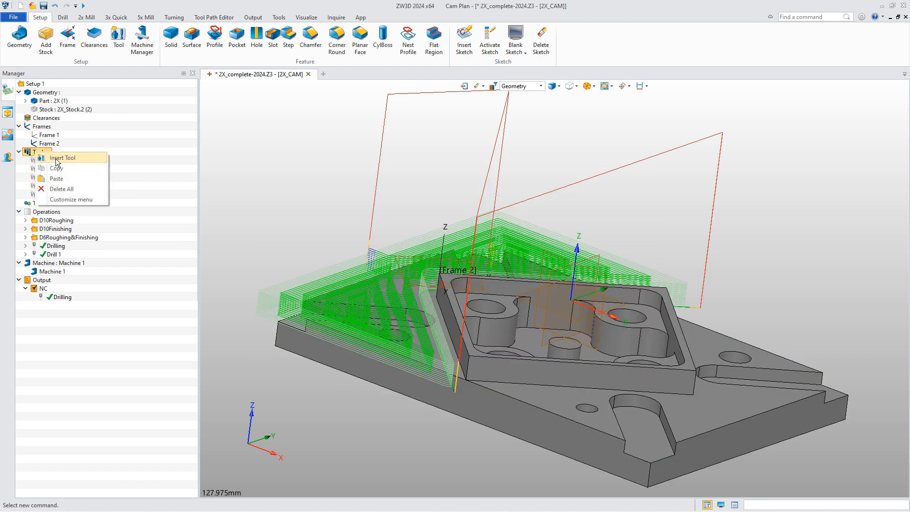
click(55, 158)
click(761, 100)
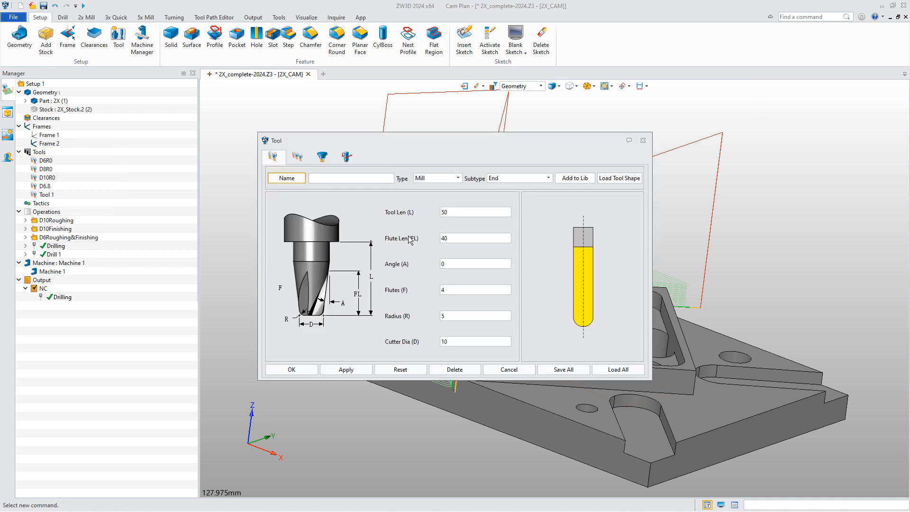
click(619, 369)
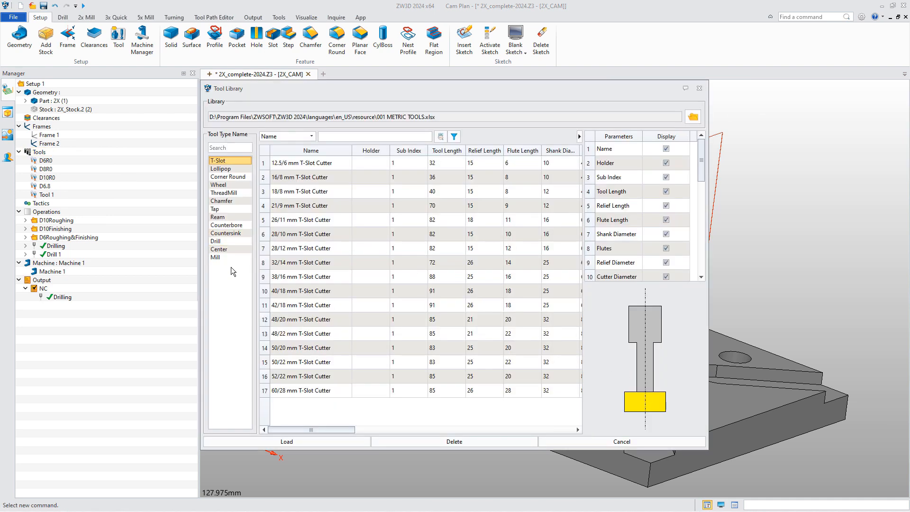
click(223, 257)
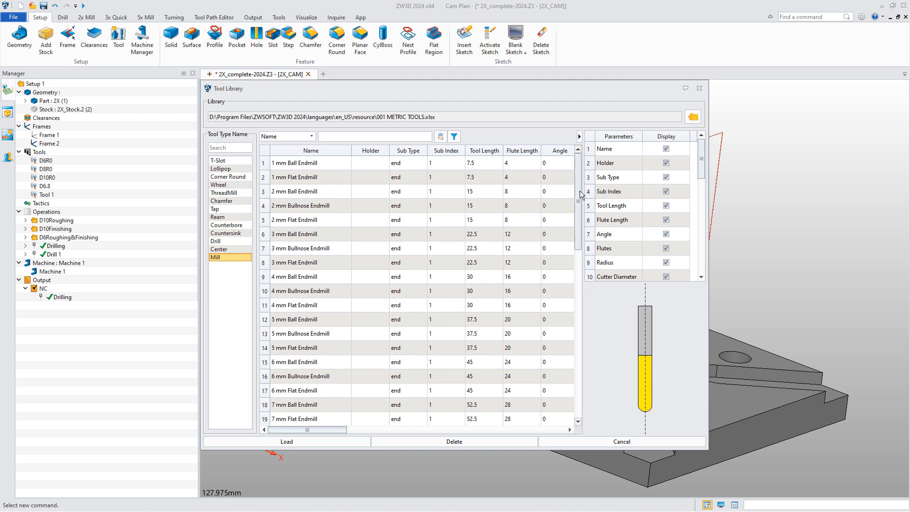
drag(578, 187, 578, 357)
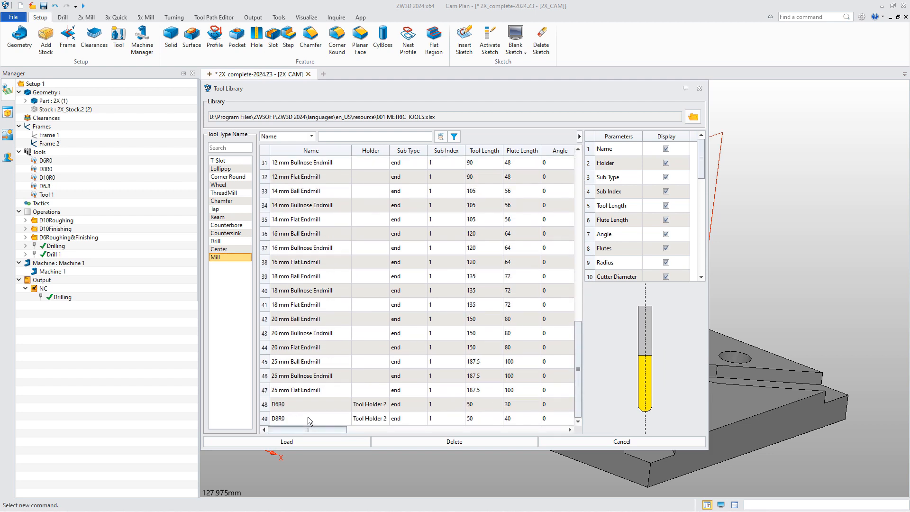
click(327, 417)
click(322, 440)
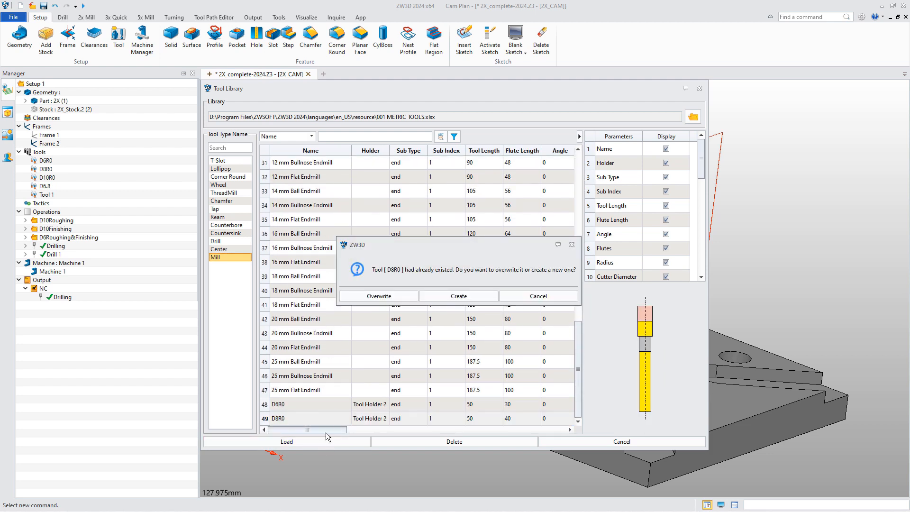
click(392, 296)
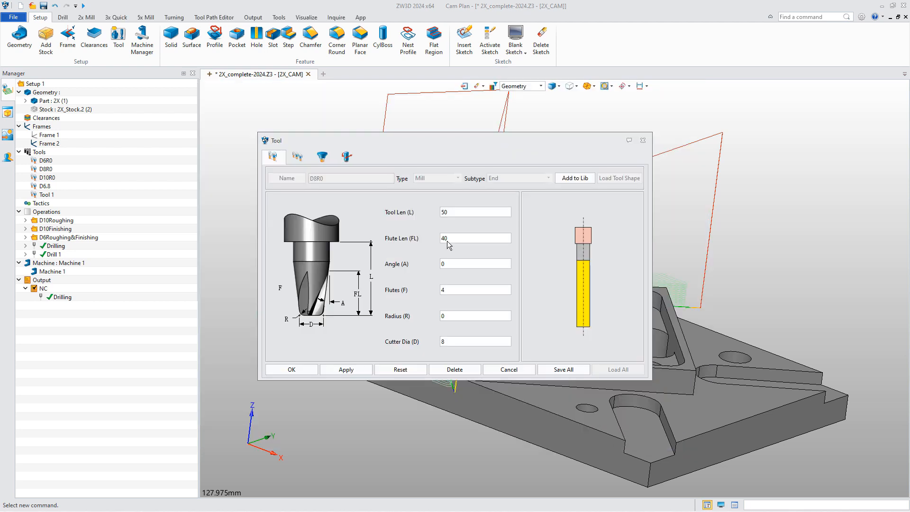
Step: Examine the loaded D8R0 tool's shape, required parameters, holder and speeds and feeds, and leave the tool definition without applying changes
click(322, 157)
click(298, 157)
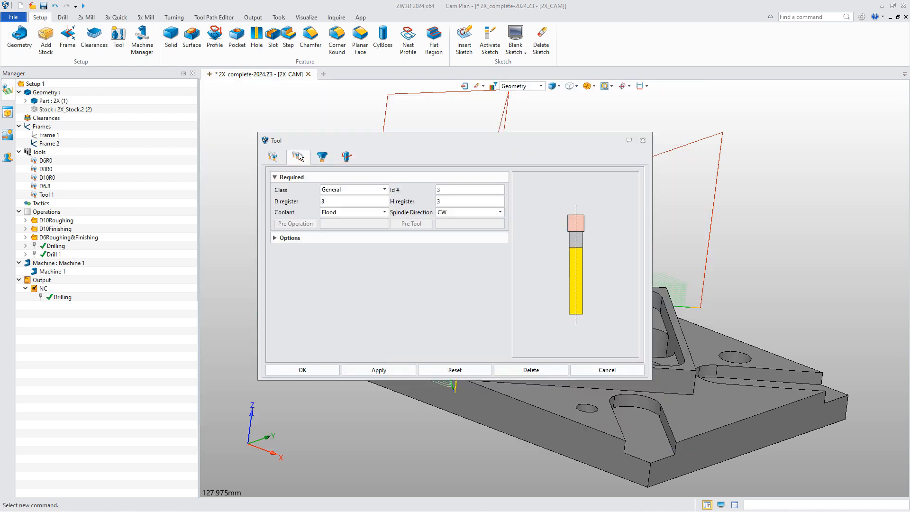
click(347, 157)
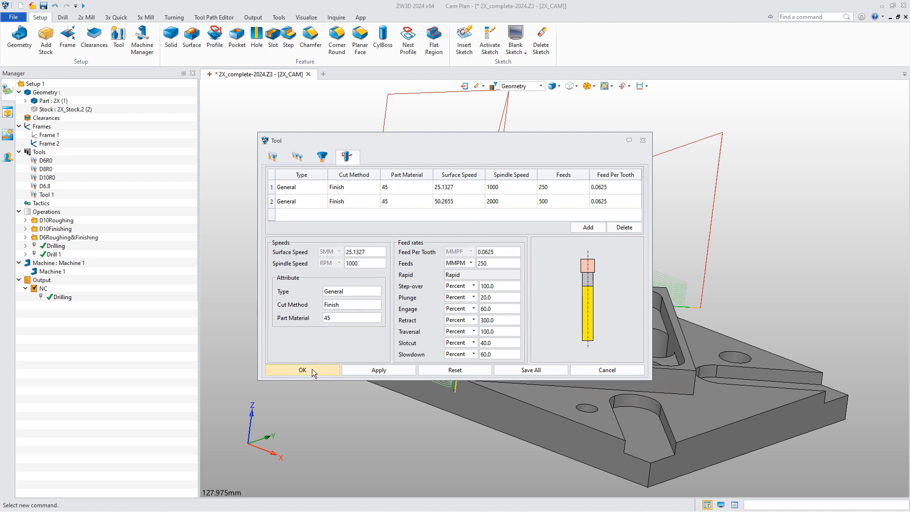
click(279, 156)
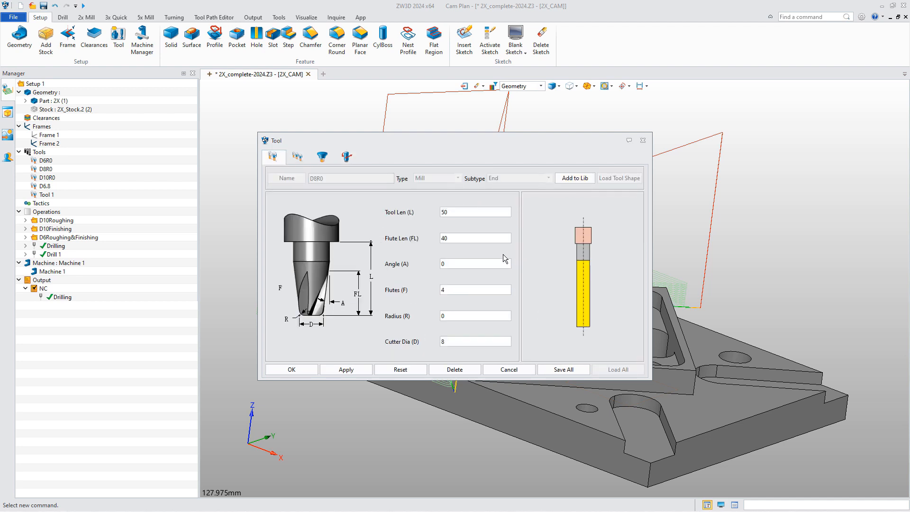
click(304, 156)
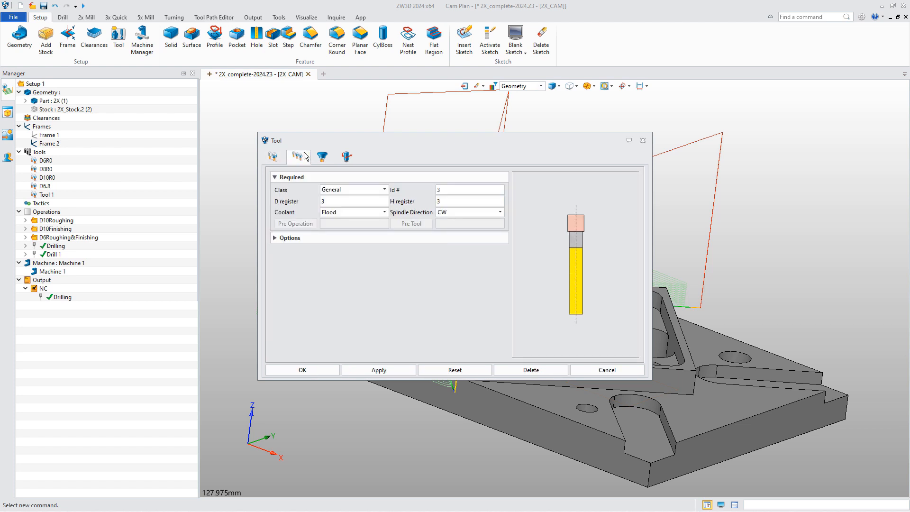
click(322, 156)
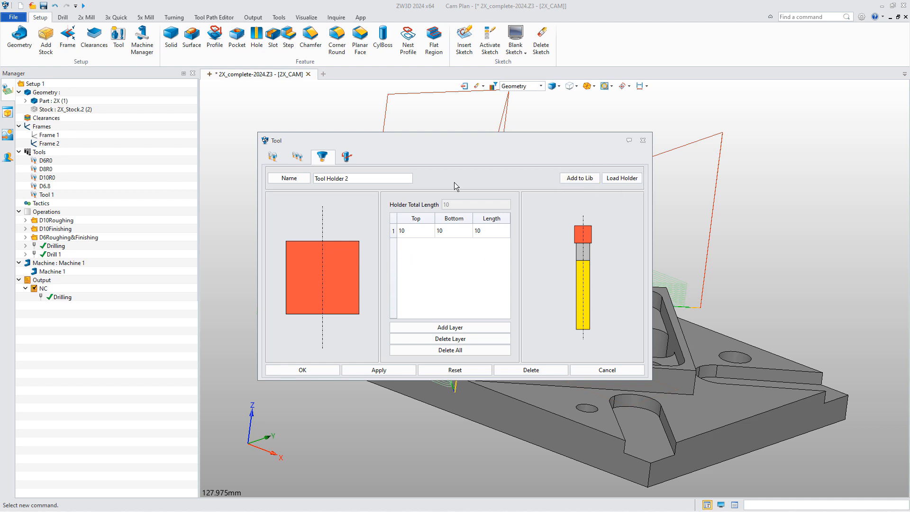
click(347, 158)
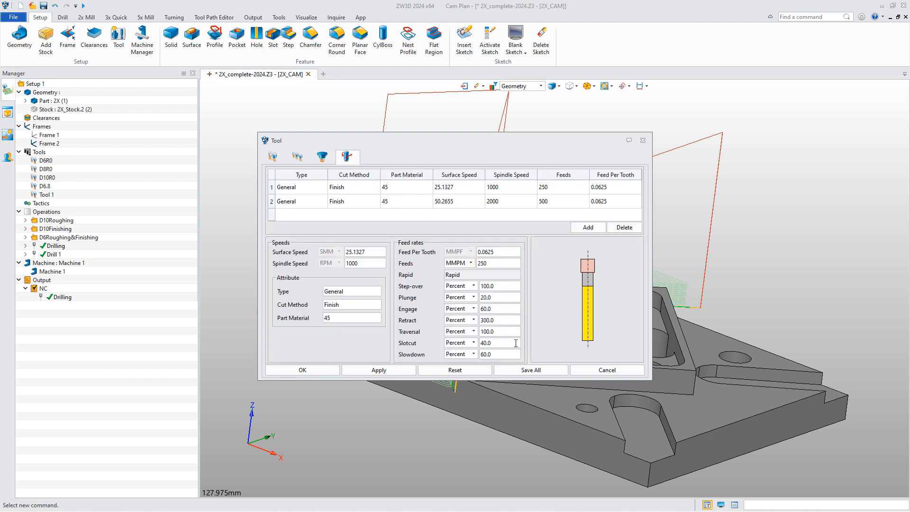
click(607, 370)
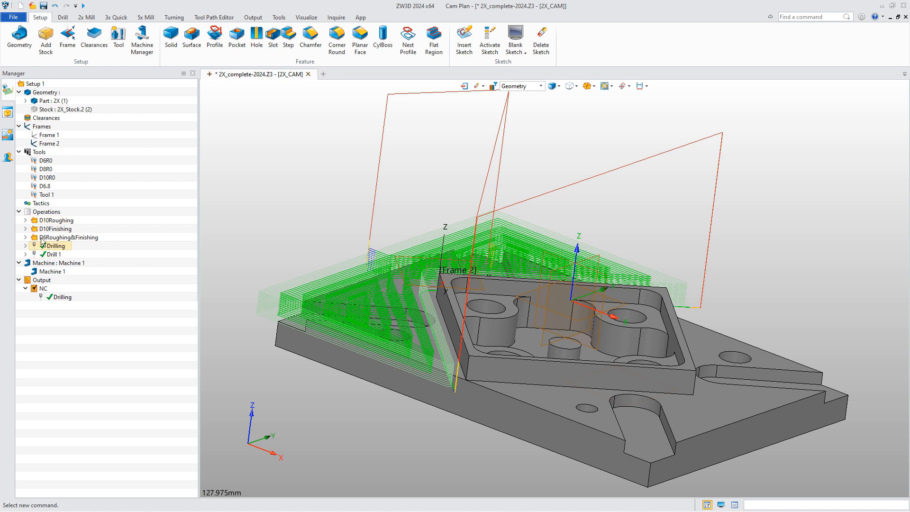
Step: Open the Top Facing 1 operation in D10Roughing and assign the D8R0 tool to it
click(25, 220)
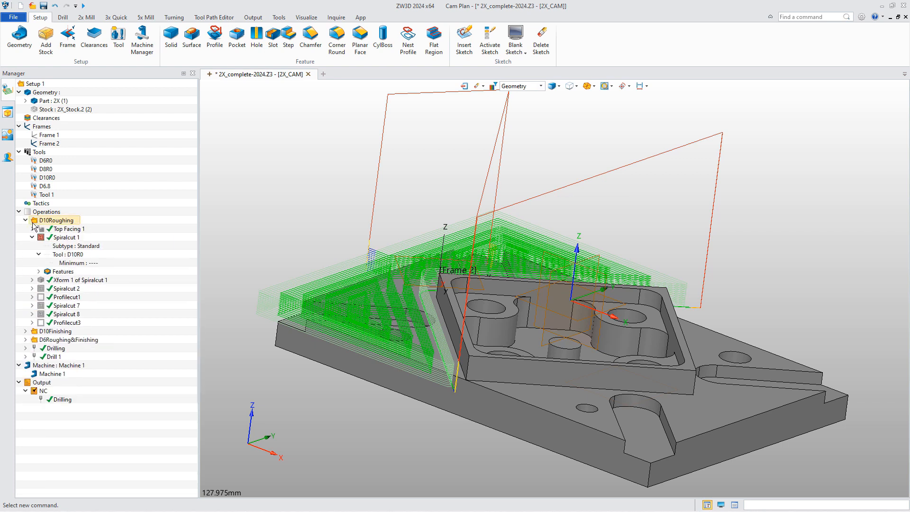
double_click(64, 229)
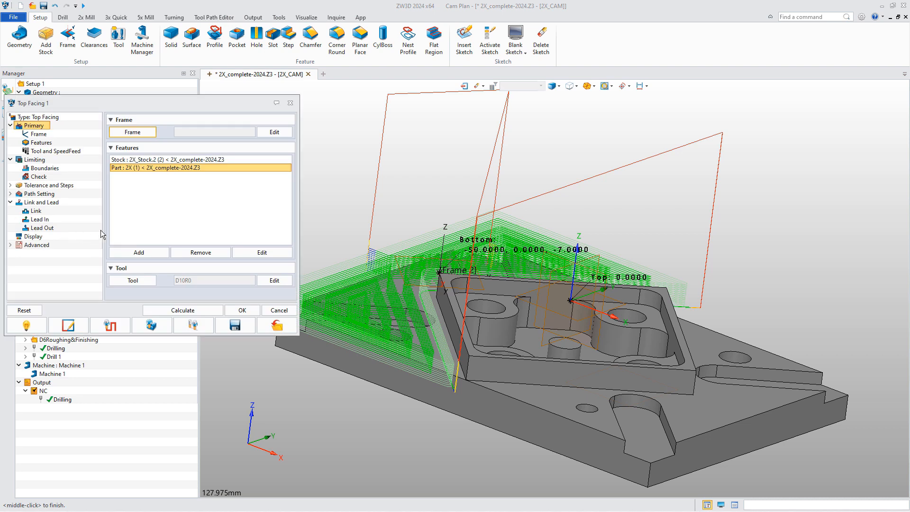
click(55, 150)
click(133, 131)
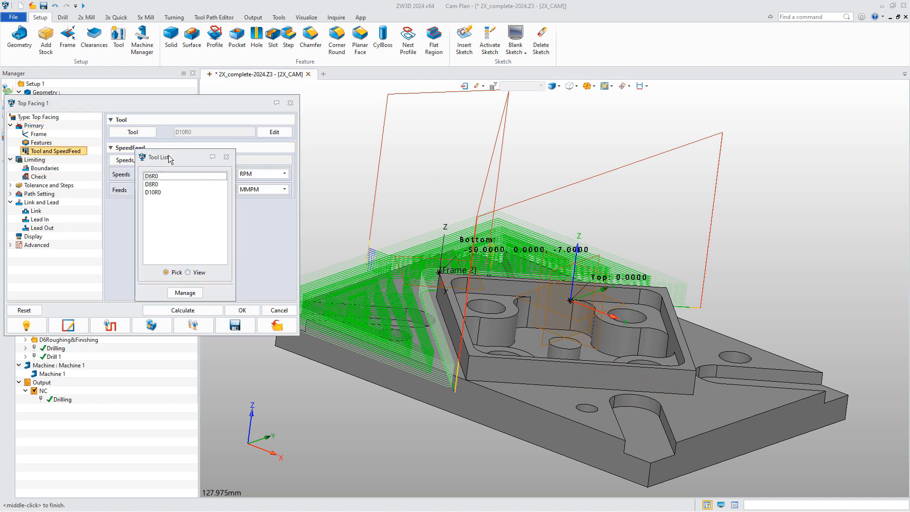
double_click(153, 186)
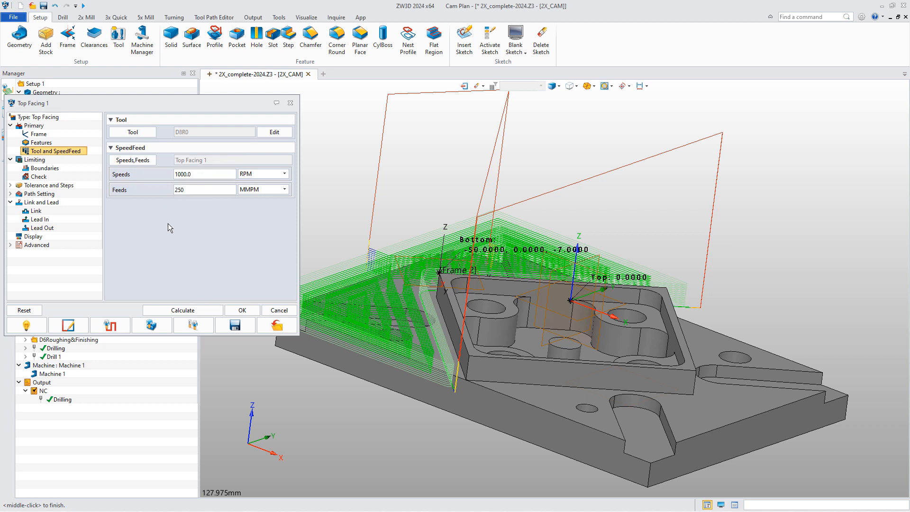
Step: Copy the tool's 2000 spindle speed and 500 feed entry into Top Facing 1's speeds and feeds
click(143, 162)
drag(183, 104, 518, 151)
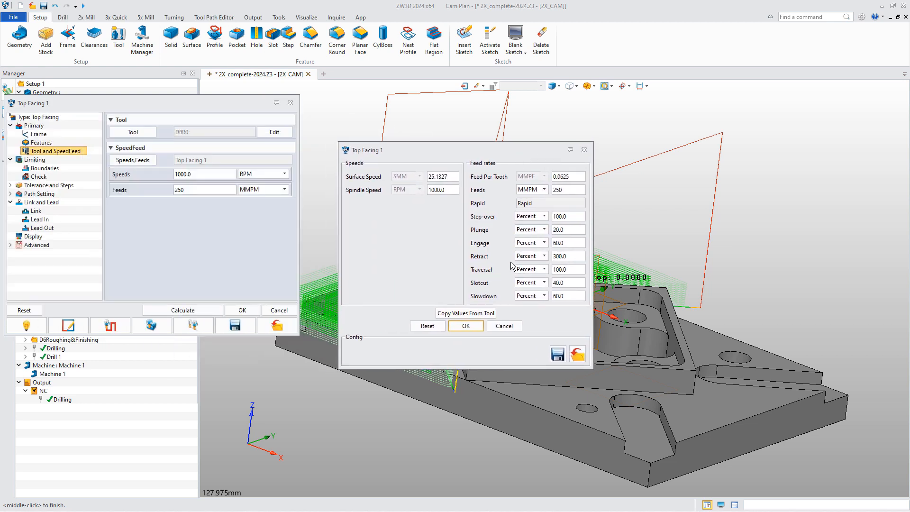
click(483, 313)
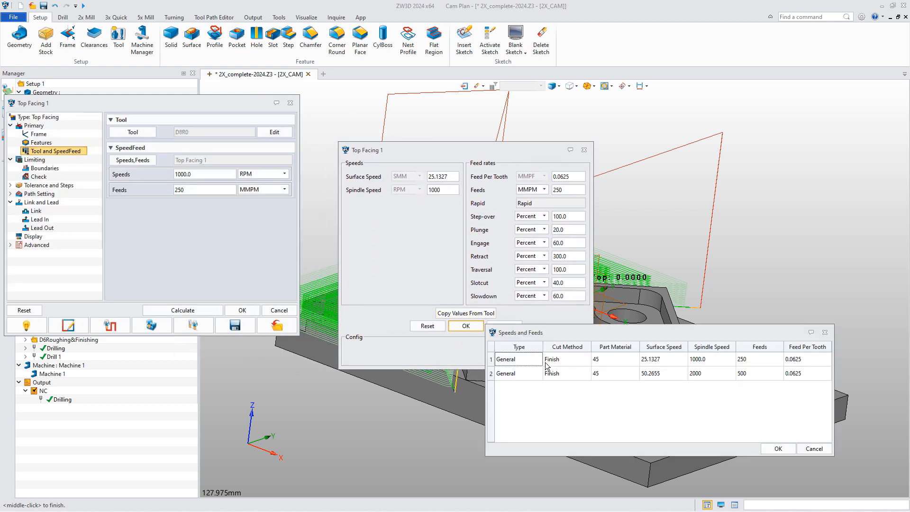
click(512, 364)
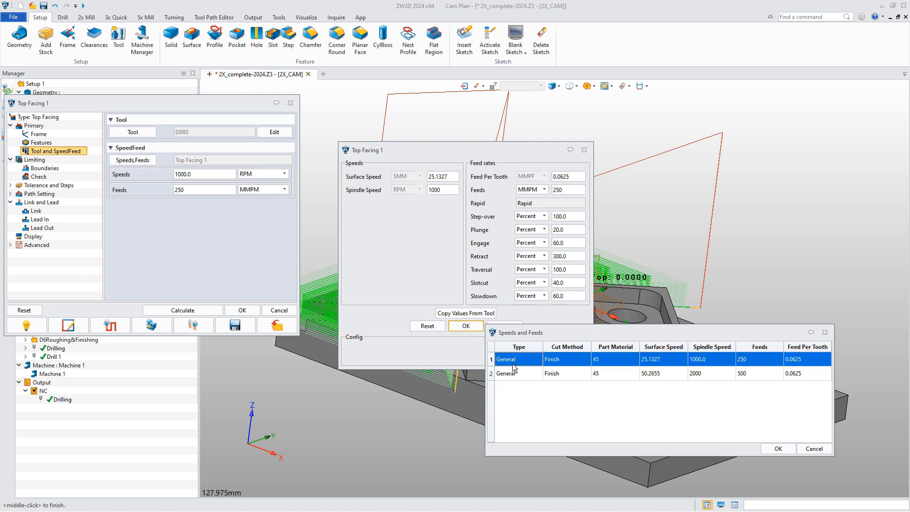
click(511, 375)
click(778, 448)
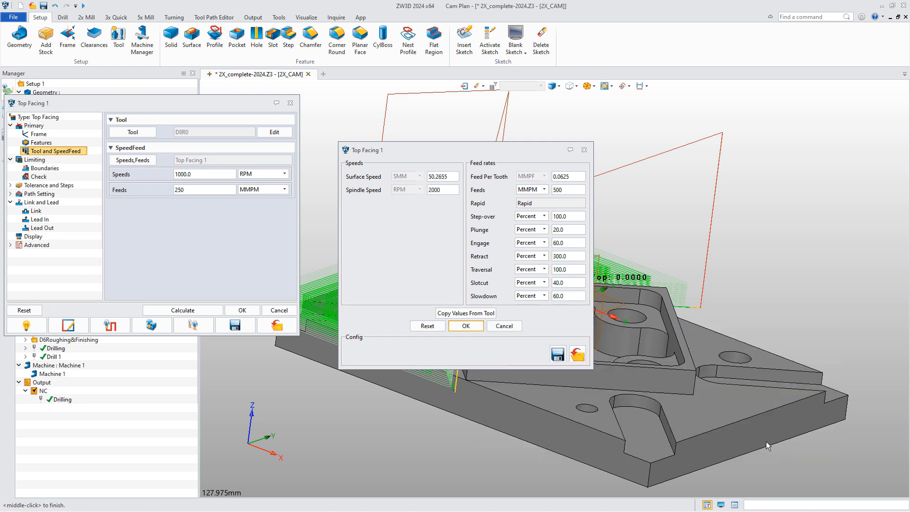
click(468, 325)
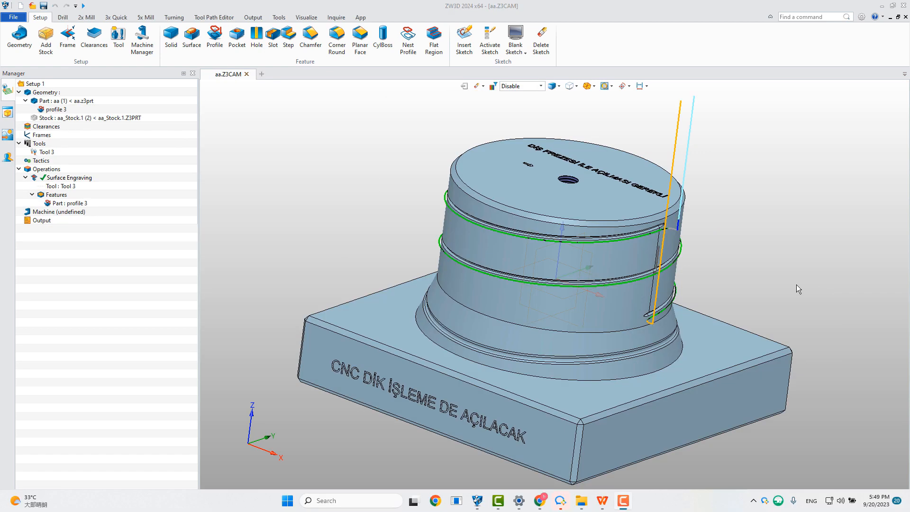
Step: Inspect the Surface Engraving toolpath around the cylinder, open its source part aa and open Sketch22 for editing
scroll(668, 249, up, 5)
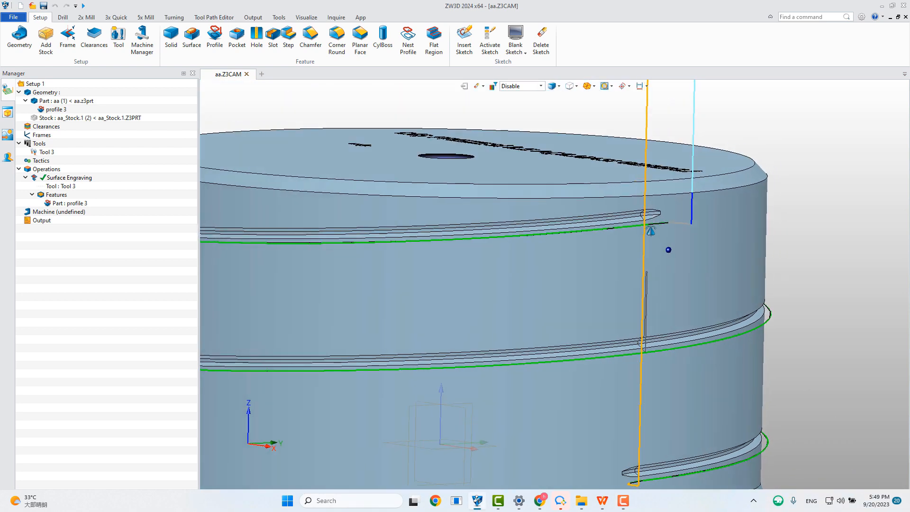
scroll(669, 250, down, 4)
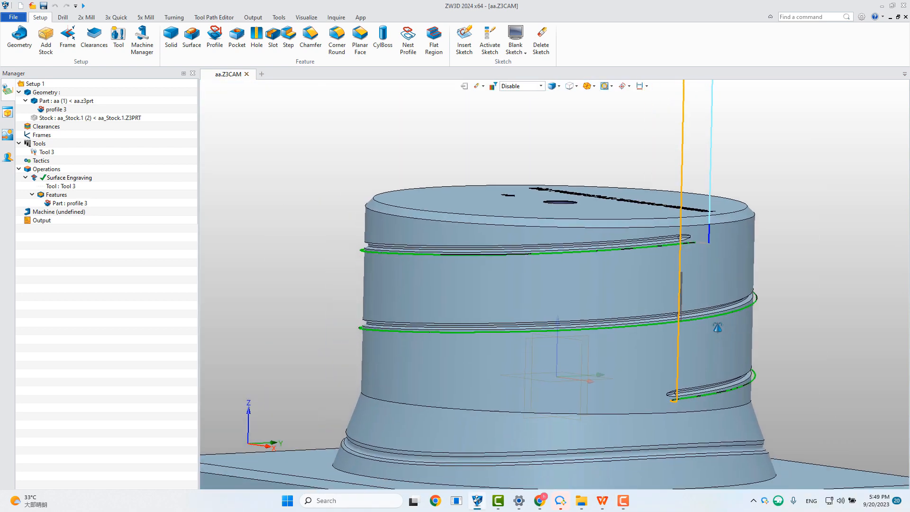
middle_drag(703, 359, 678, 288)
scroll(679, 288, down, 3)
right_drag(619, 338, 605, 380)
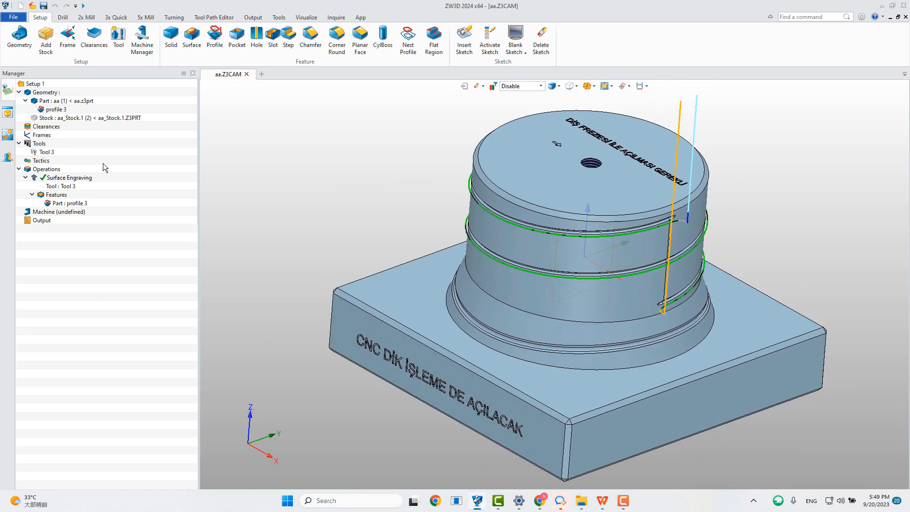
double_click(66, 101)
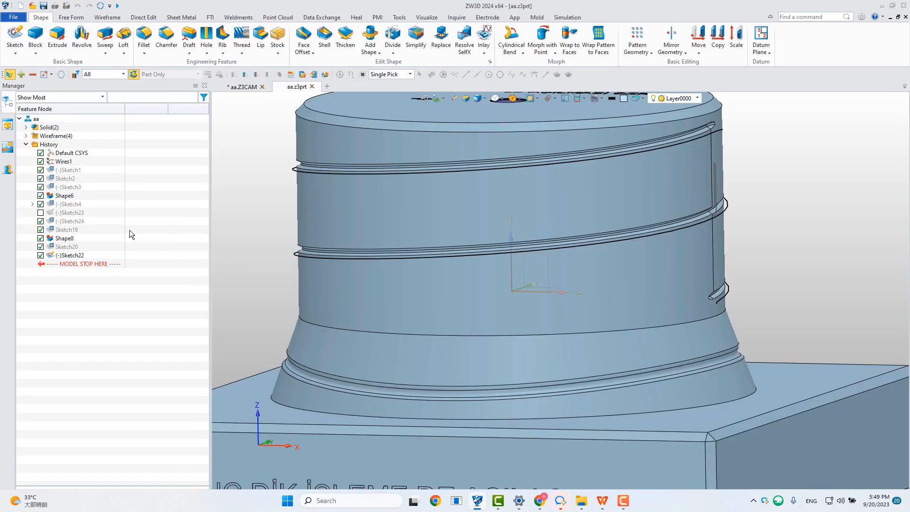
double_click(81, 255)
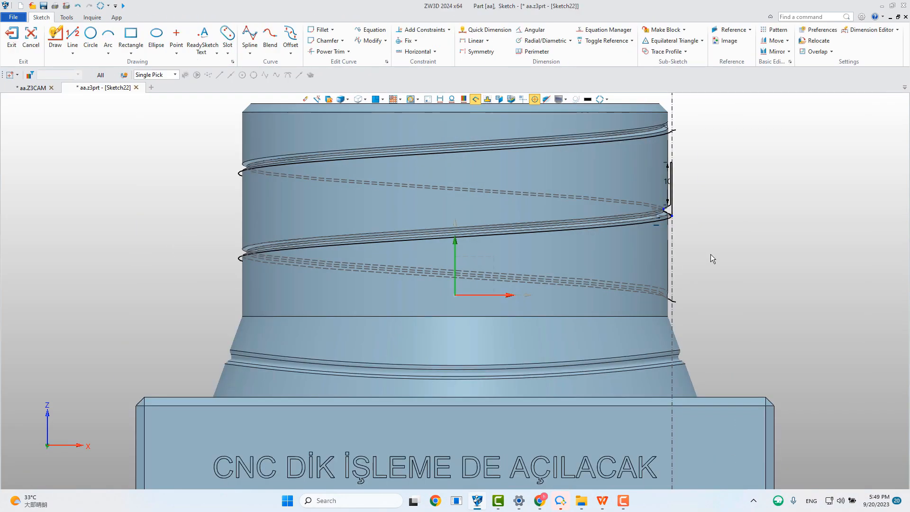
Step: Examine the dimensions of the thread cutter profile in Sketch22, with the surrounding solid body hidden
scroll(578, 276, up, 5)
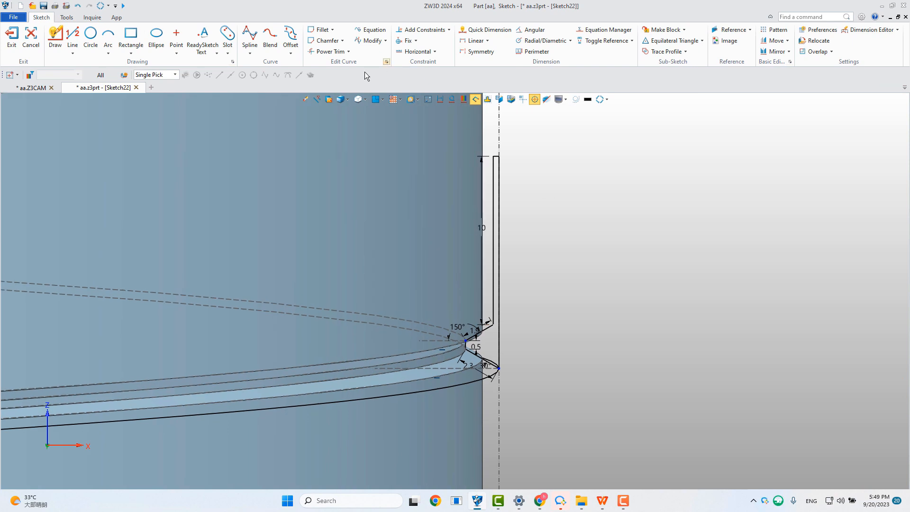
click(417, 102)
scroll(484, 351, up, 3)
middle_drag(485, 353, 534, 310)
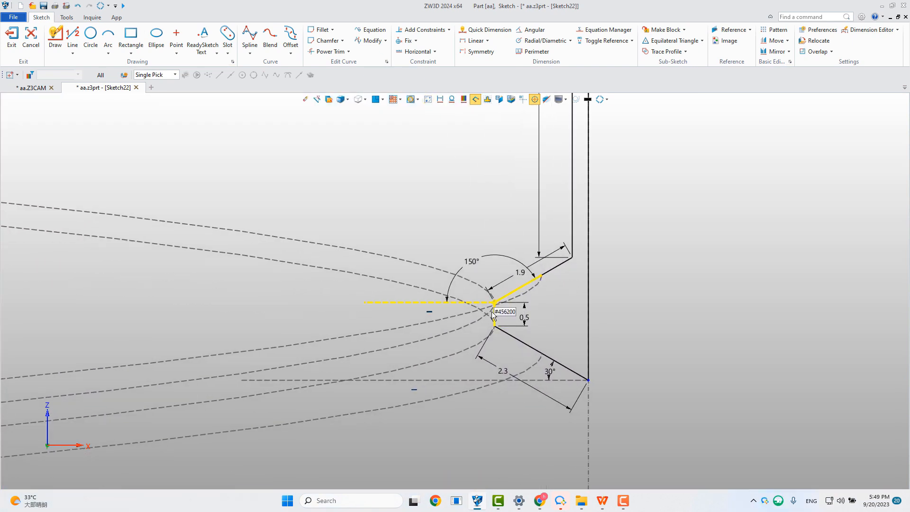
mouse_move(638, 337)
middle_down()
mouse_move(597, 398)
mouse_move(576, 405)
mouse_move(562, 394)
mouse_move(530, 430)
mouse_move(527, 364)
middle_up()
scroll(576, 406, down, 2)
scroll(530, 428, down, 2)
scroll(471, 434, up, 1)
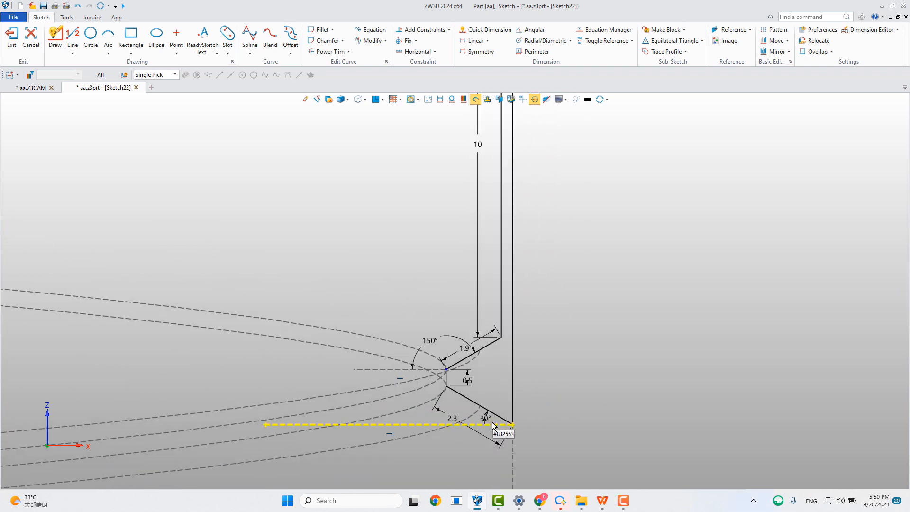
scroll(464, 358, up, 2)
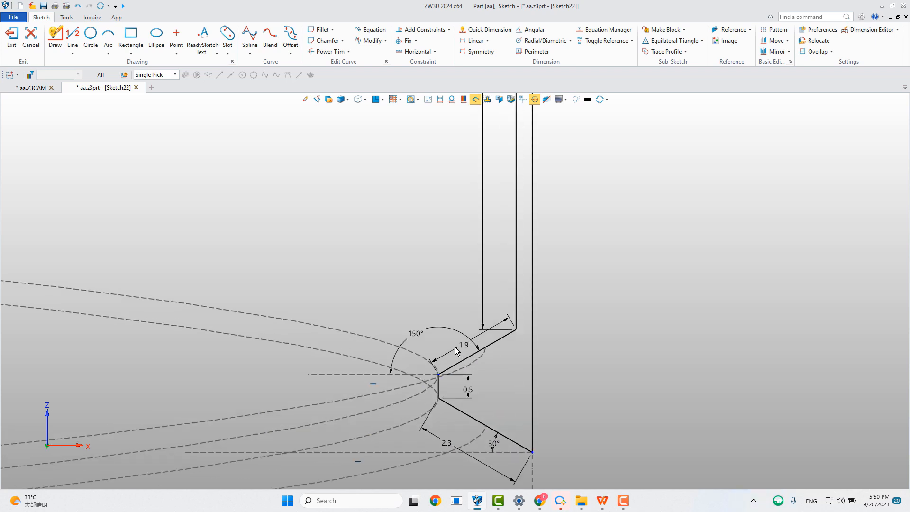
scroll(503, 327, down, 4)
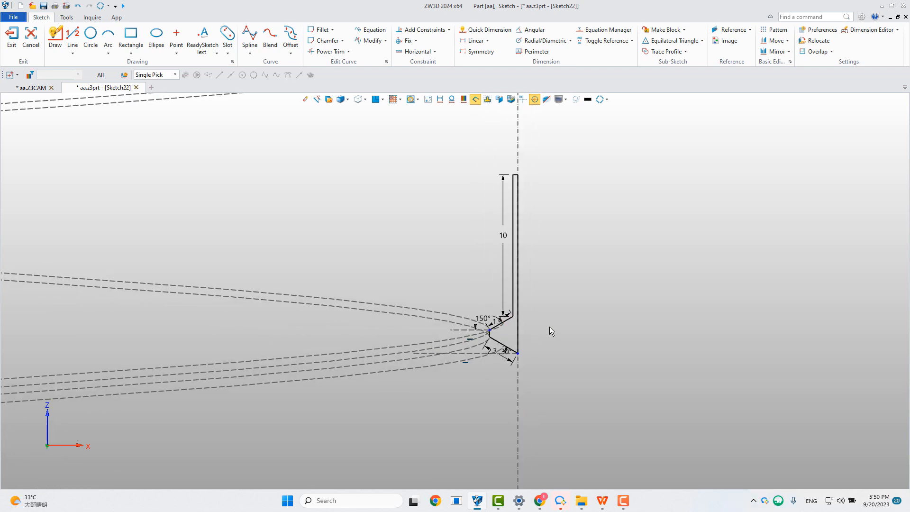
scroll(592, 369, up, 1)
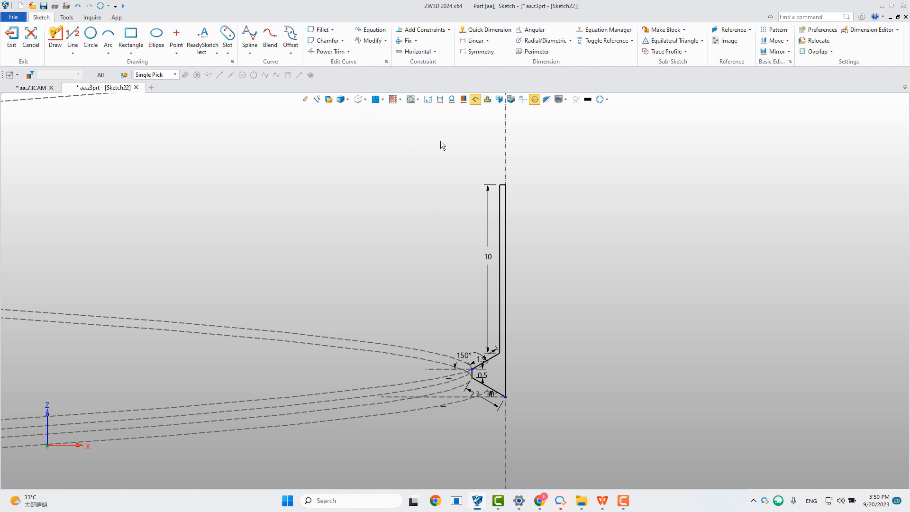
Step: Exit Sketch22 and return from part aa to its CAM plan
right_click(529, 154)
click(570, 146)
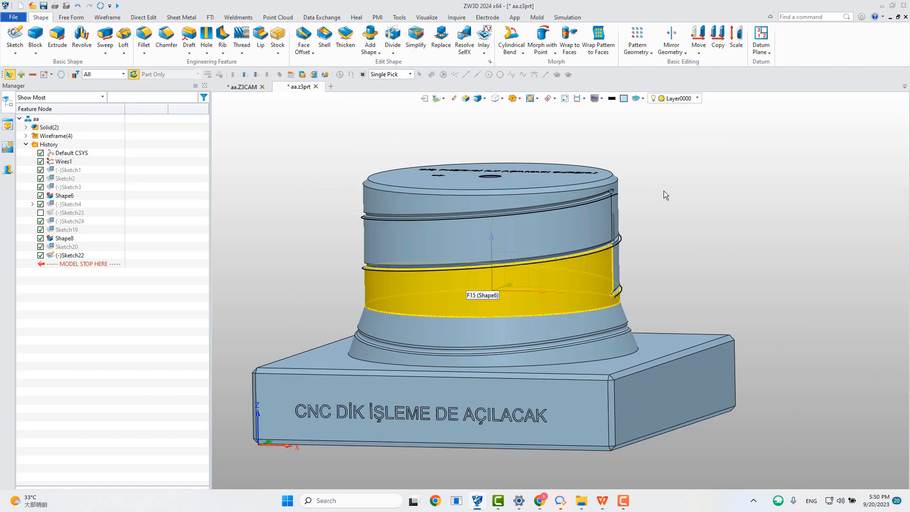
right_click(664, 191)
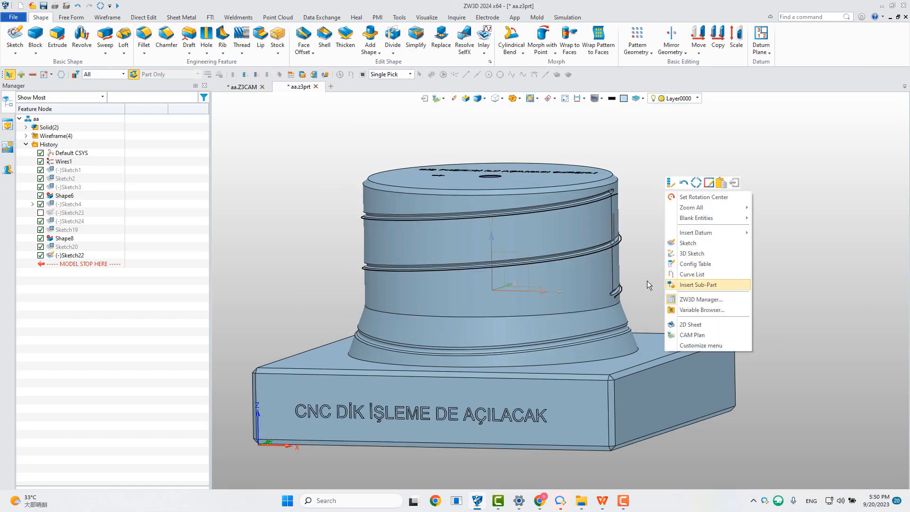
click(683, 337)
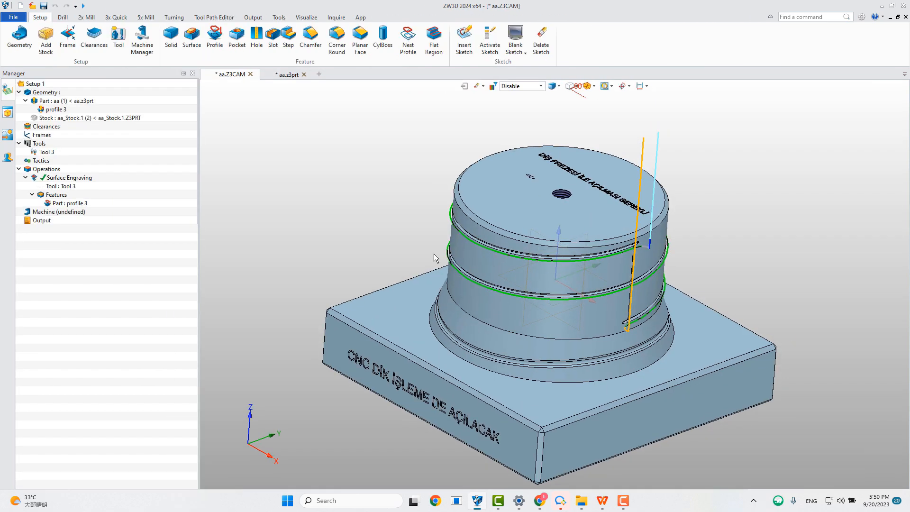
Step: Update the status of part aa in the CAM plan and update its components to match the changed geometry
right_click(58, 101)
mouse_move(85, 138)
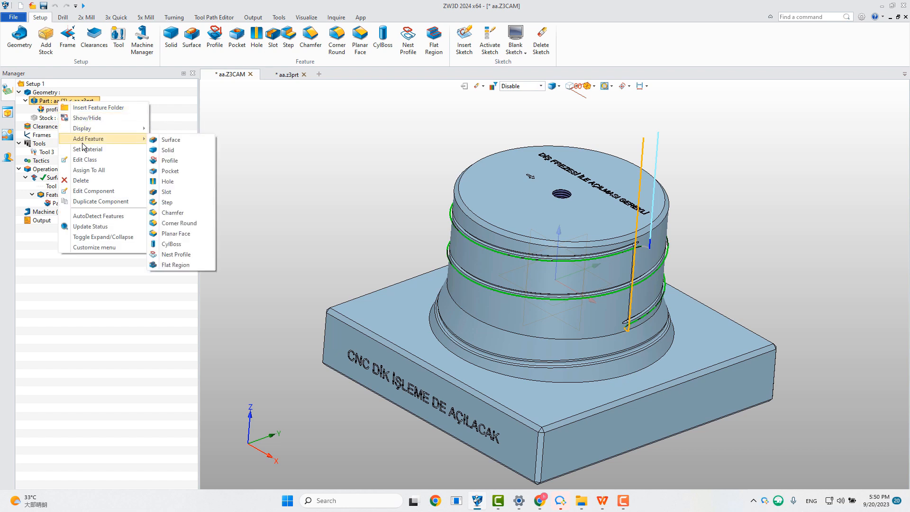
click(92, 226)
click(244, 472)
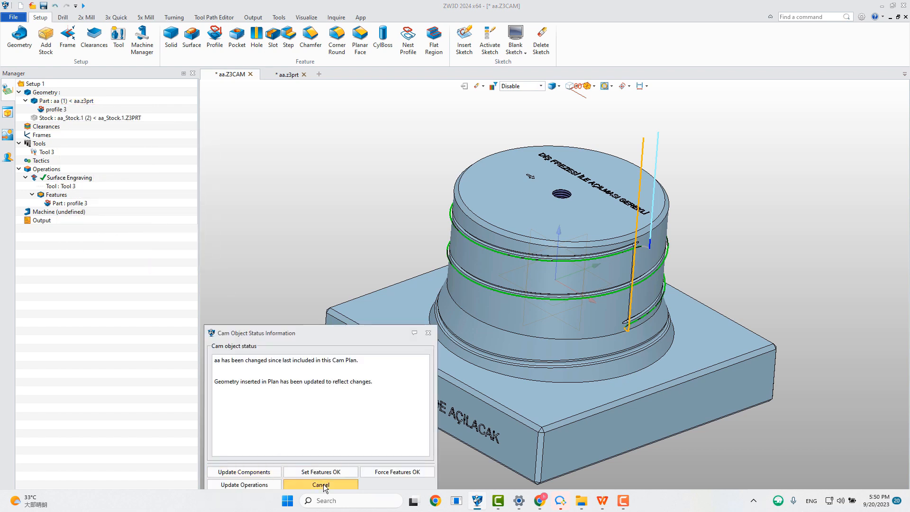
click(320, 485)
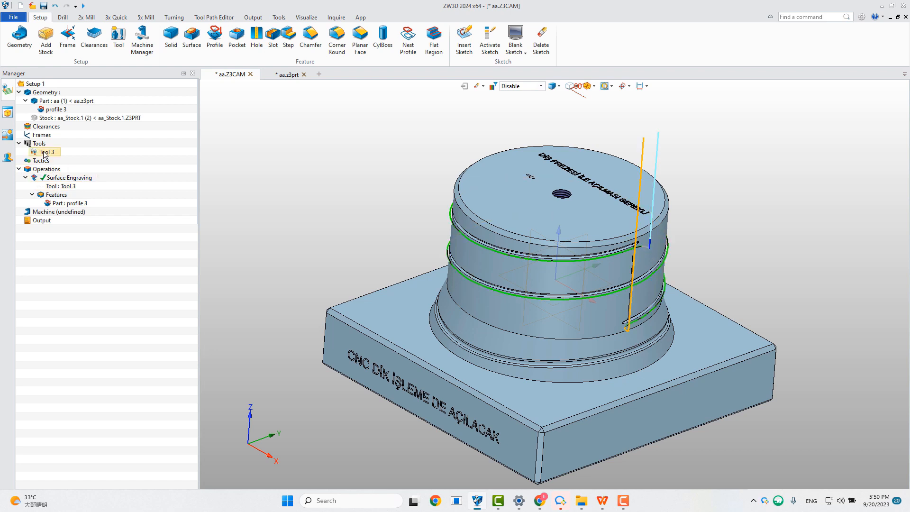
Step: Create a new mill tool with the User Define subtype
double_click(40, 144)
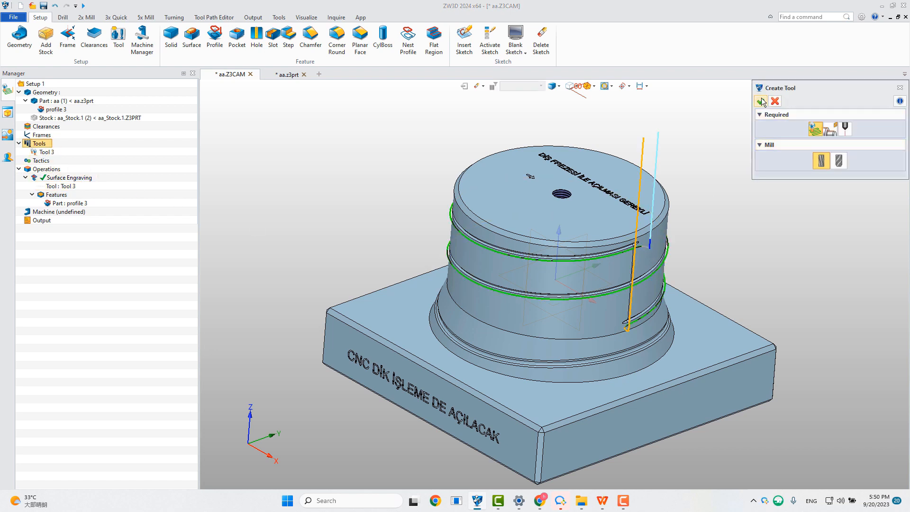
click(760, 101)
click(509, 197)
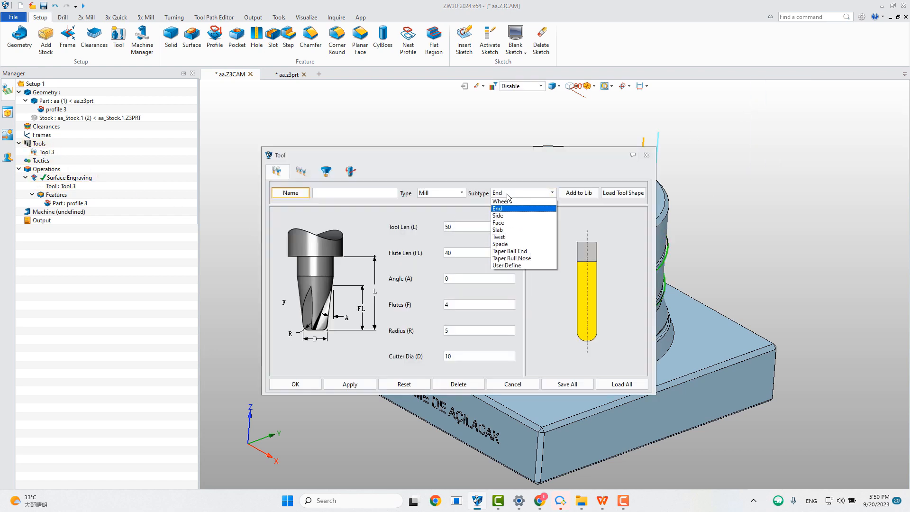
click(507, 268)
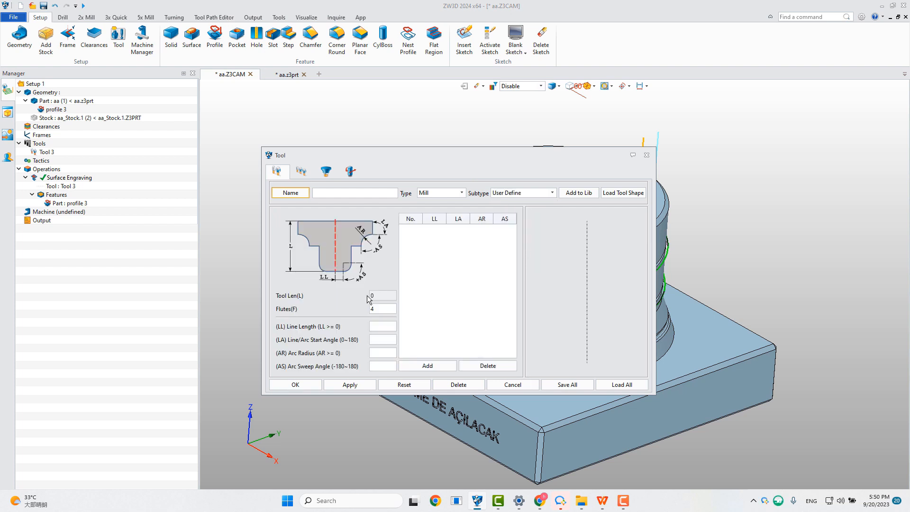
drag(439, 155, 456, 139)
Step: Add the first segment of the custom tool profile with line length 2.3 and start angle 30
click(407, 309)
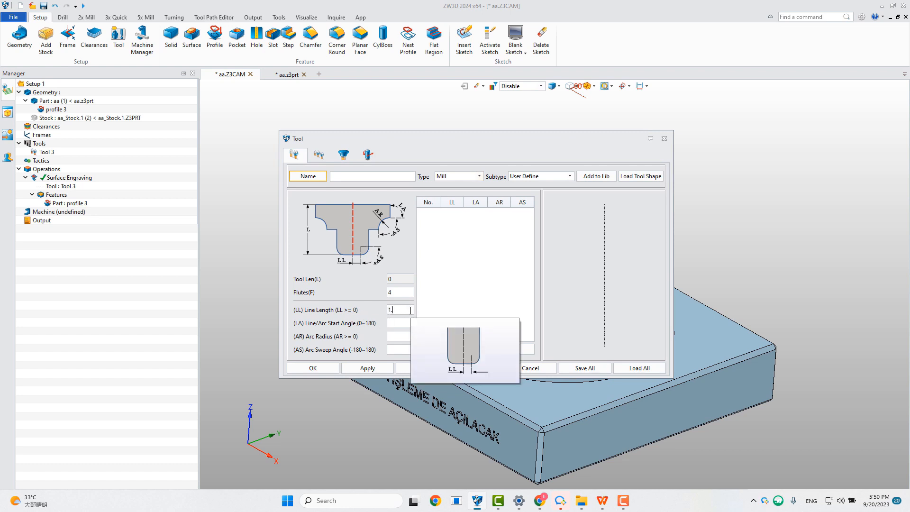
drag(398, 310, 375, 310)
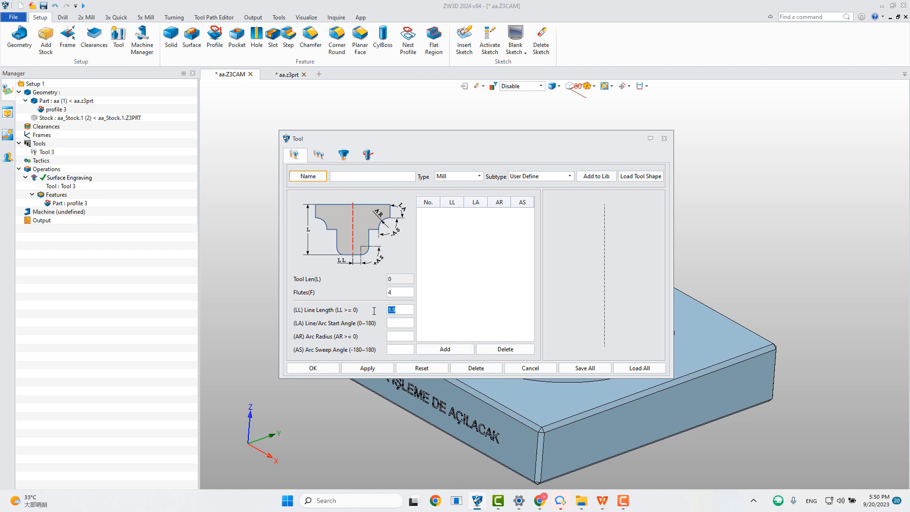
text(2.3)
key(Tab)
text(30)
click(441, 350)
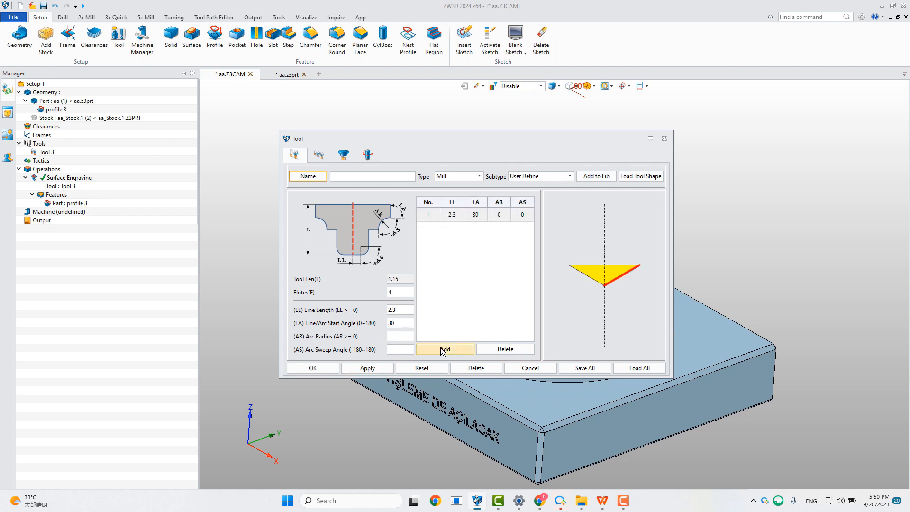
Step: Add two more tool profile segments: line length 0.5 at angle 90, and line length 1.9 at angle 150
double_click(398, 311)
text(0)
click(444, 348)
text(1)
key(Tab)
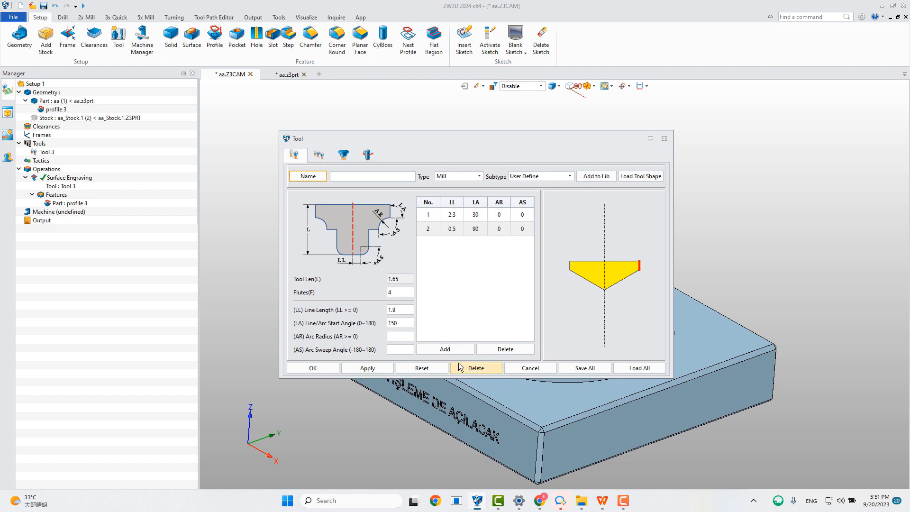
click(425, 349)
Step: Add a shank segment with line length 10 and angle 90, name the tool CustomTool and accept it
text(10)
drag(398, 323, 374, 340)
text(90)
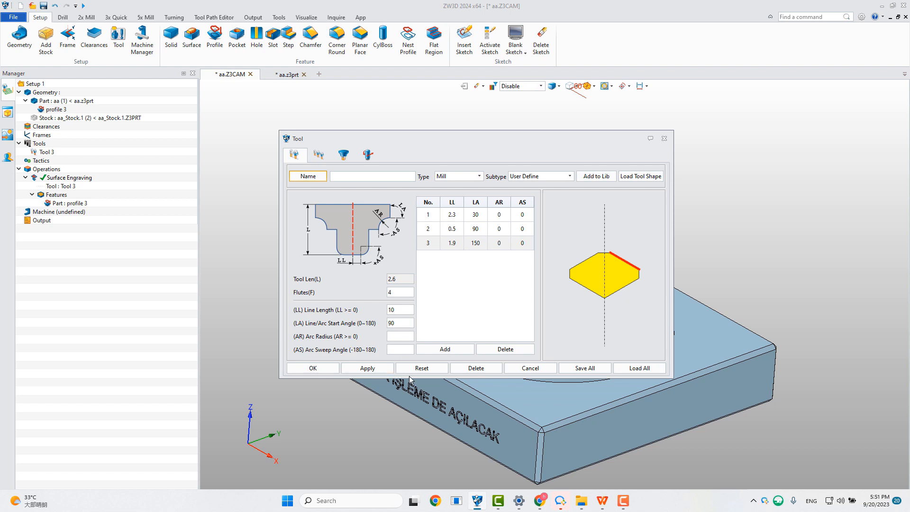
click(427, 352)
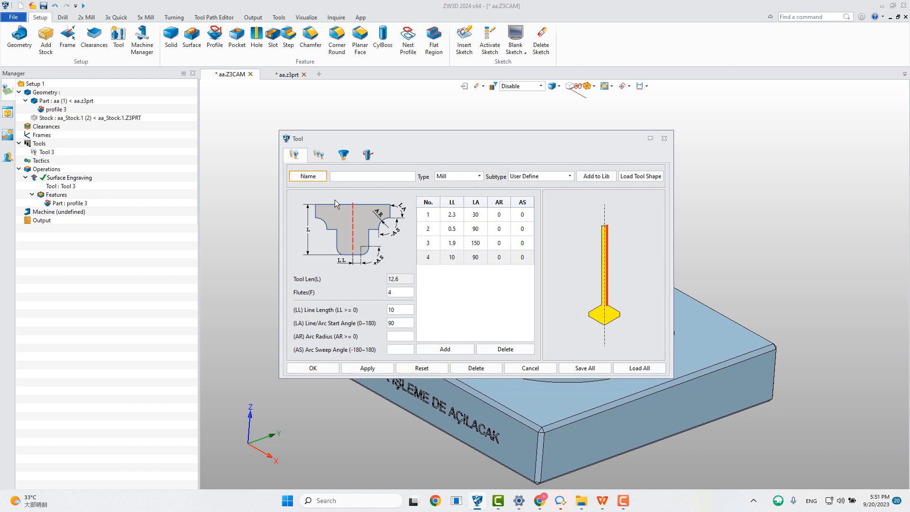
click(344, 176)
click(316, 369)
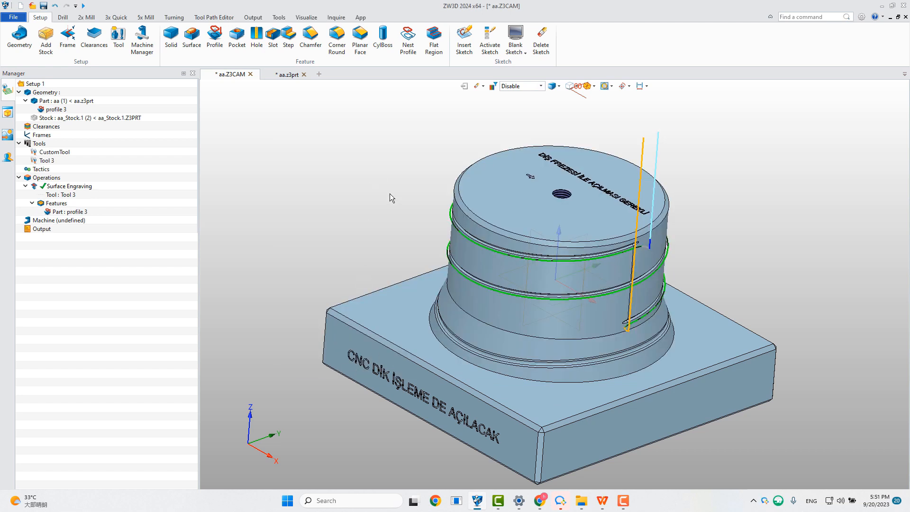
Step: Remove Tool 3 from the Surface Engraving operation and assign CustomTool in its place
right_click(62, 196)
click(85, 232)
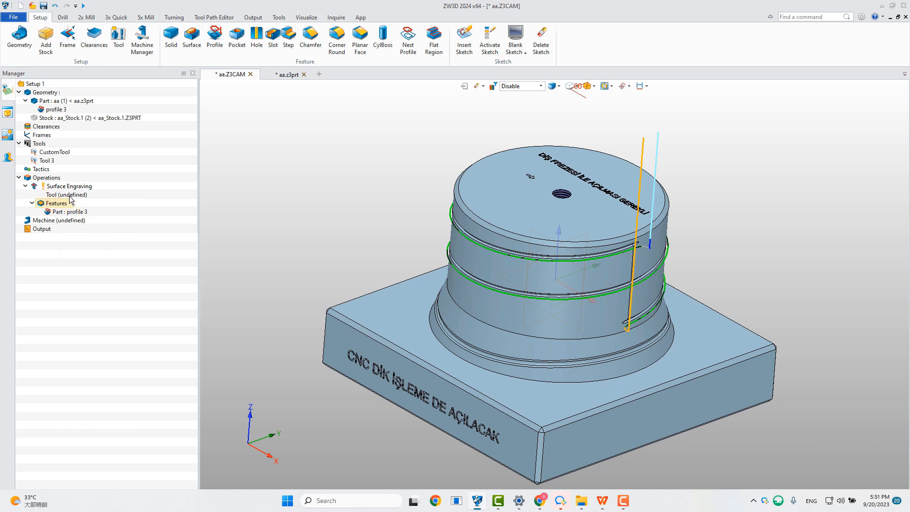
right_click(69, 194)
click(82, 199)
click(114, 240)
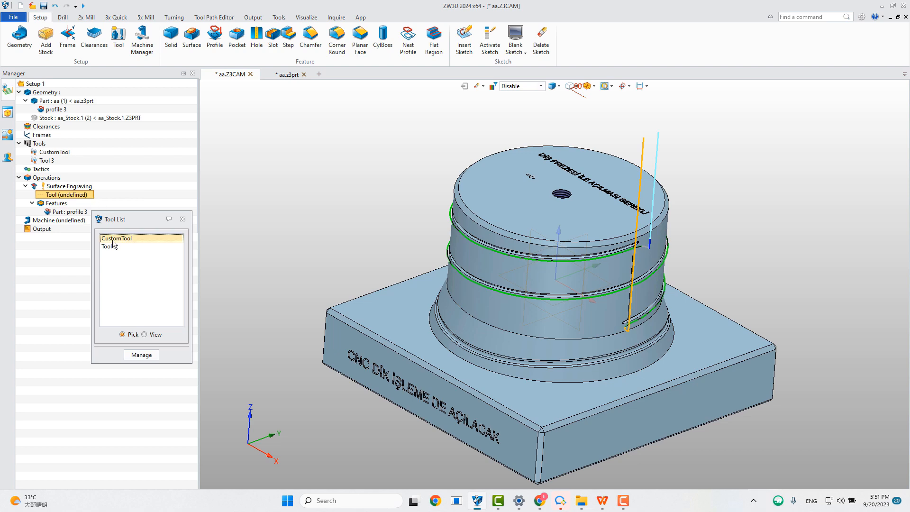
double_click(124, 241)
Step: Recalculate the Surface Engraving toolpath with the newly assigned tool
right_click(68, 186)
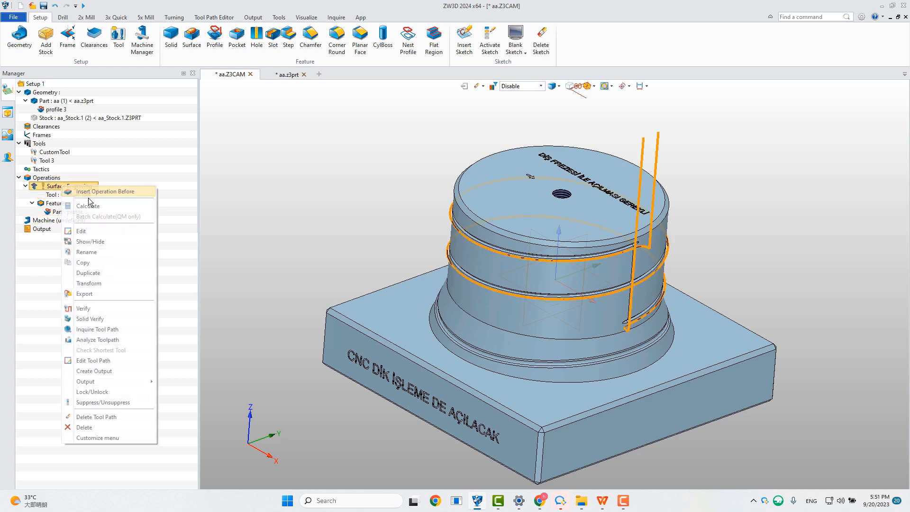
click(88, 205)
mouse_move(441, 280)
right_down()
mouse_move(467, 286)
mouse_move(449, 287)
right_up()
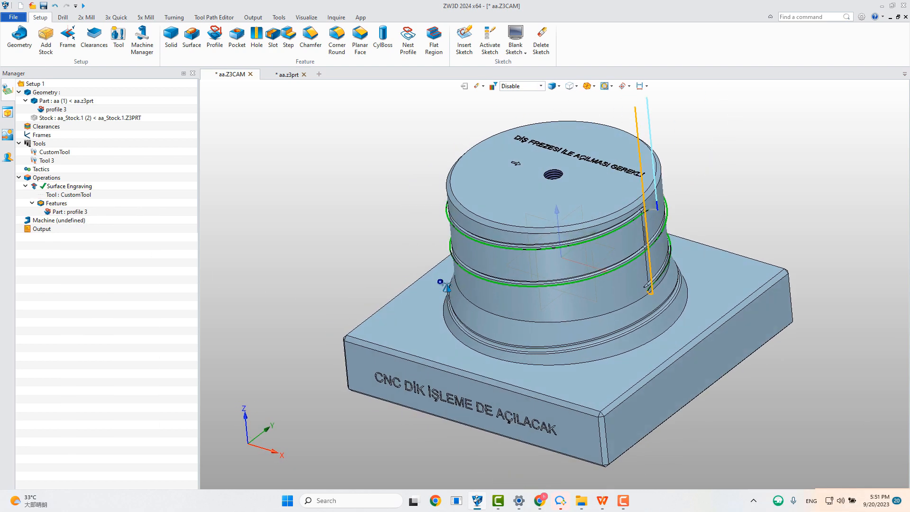
right_drag(503, 279, 514, 280)
Step: Verify the Surface Engraving toolpath by moving CustomTool along it and check how the cutter meets the thread groove
click(76, 186)
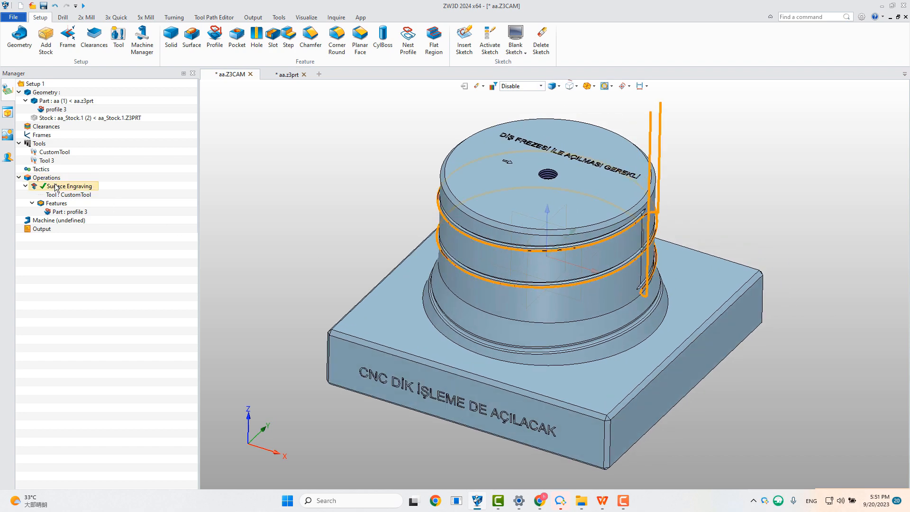
right_click(57, 189)
click(82, 309)
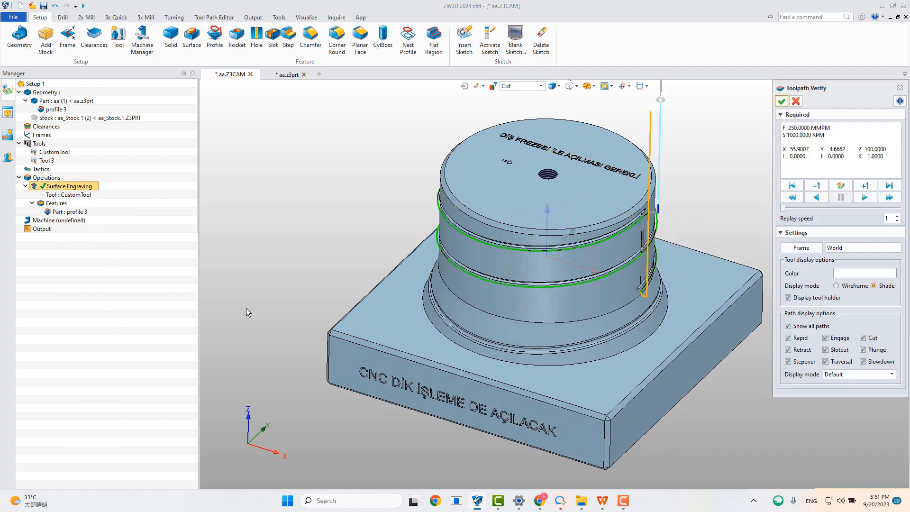
click(839, 187)
scroll(661, 243, up, 5)
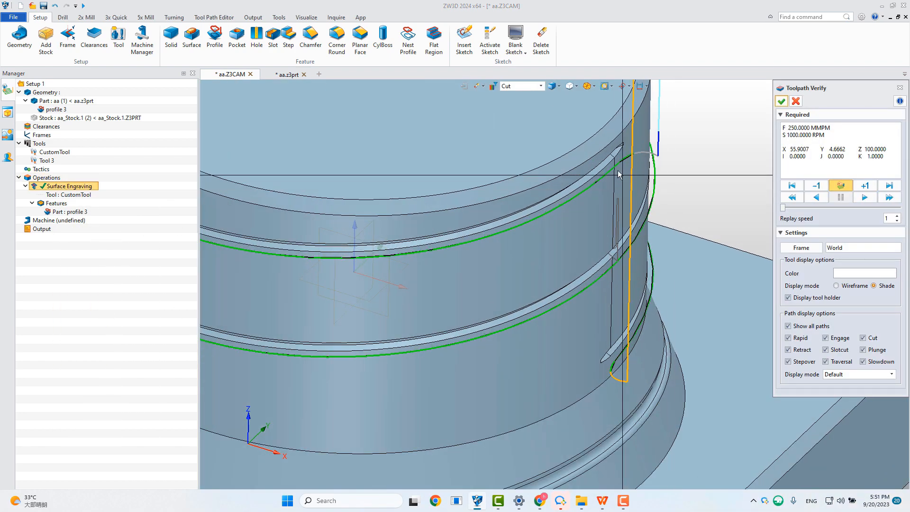
scroll(568, 241, down, 2)
right_drag(576, 237, 588, 195)
scroll(599, 181, up, 4)
scroll(598, 181, up, 4)
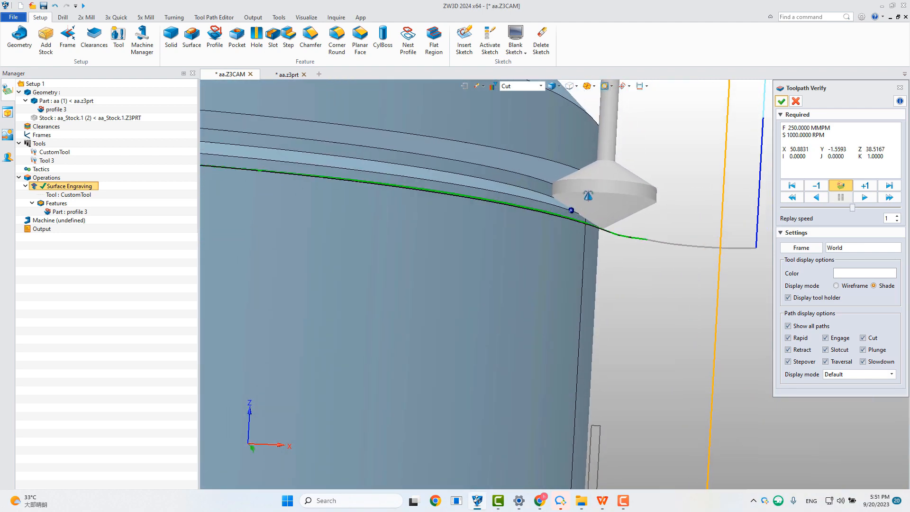
click(781, 101)
Step: Run a Solid Verify simulation of Surface Engraving on the stock and examine the cut thread groove
scroll(522, 272, down, 4)
middle_drag(456, 276, 552, 248)
right_drag(553, 249, 545, 269)
right_click(73, 187)
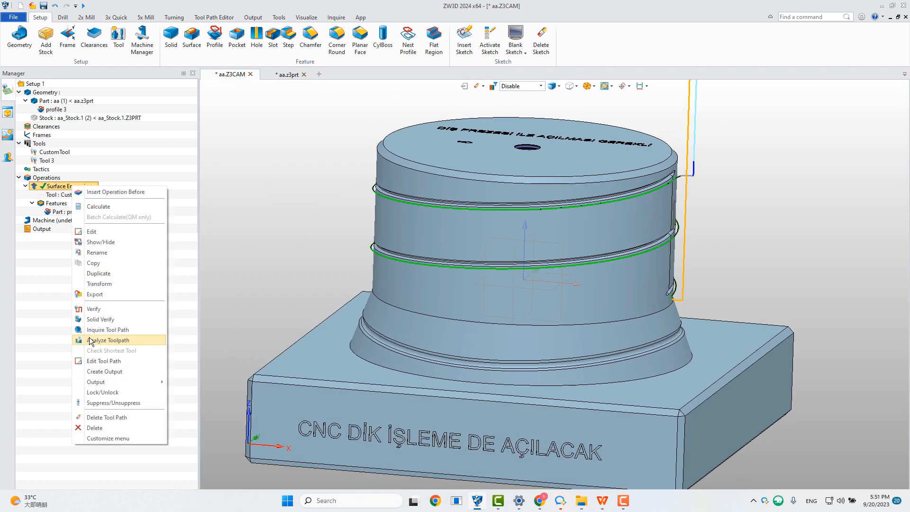
click(95, 319)
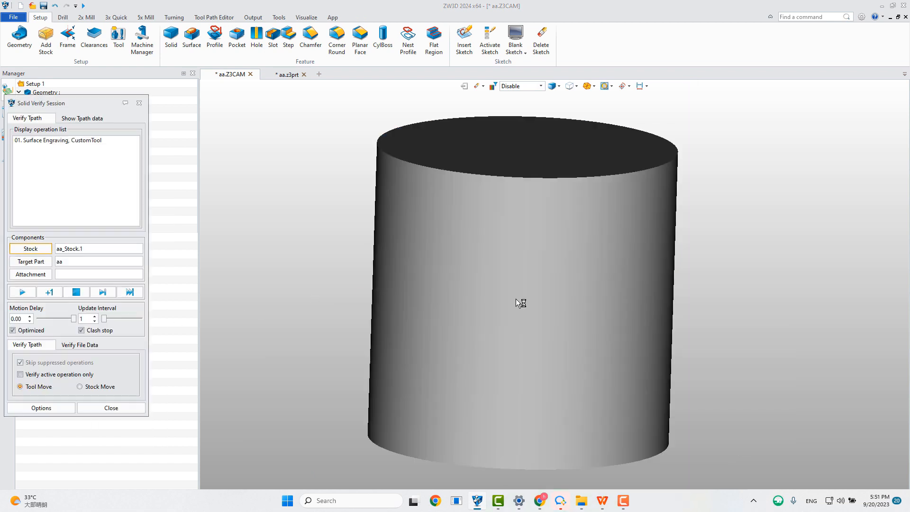
click(22, 292)
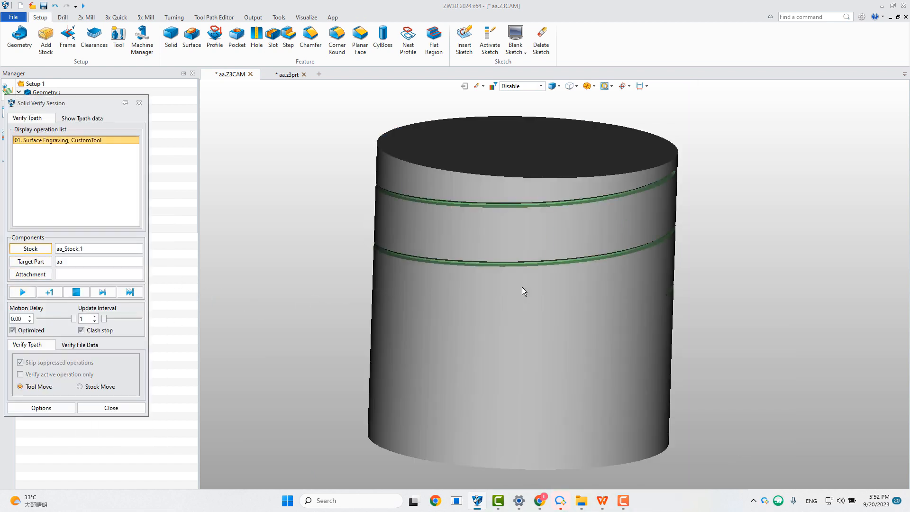
scroll(644, 263, up, 8)
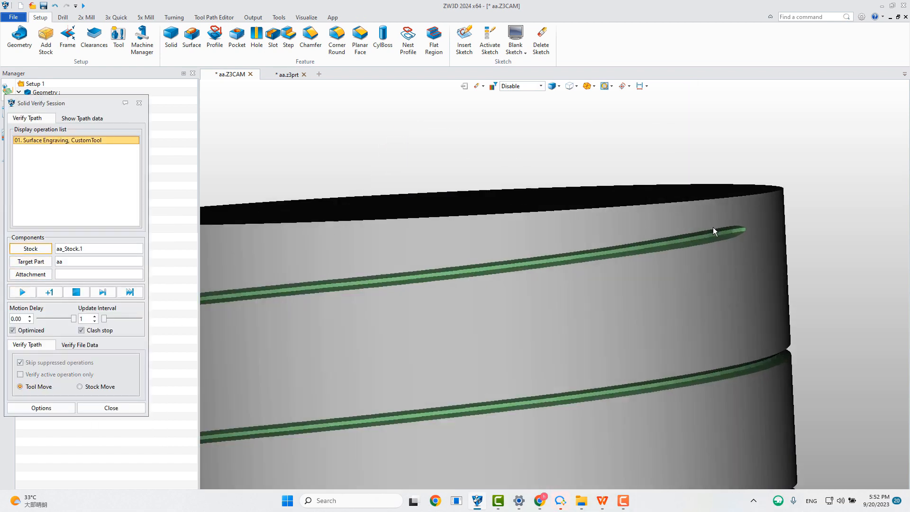
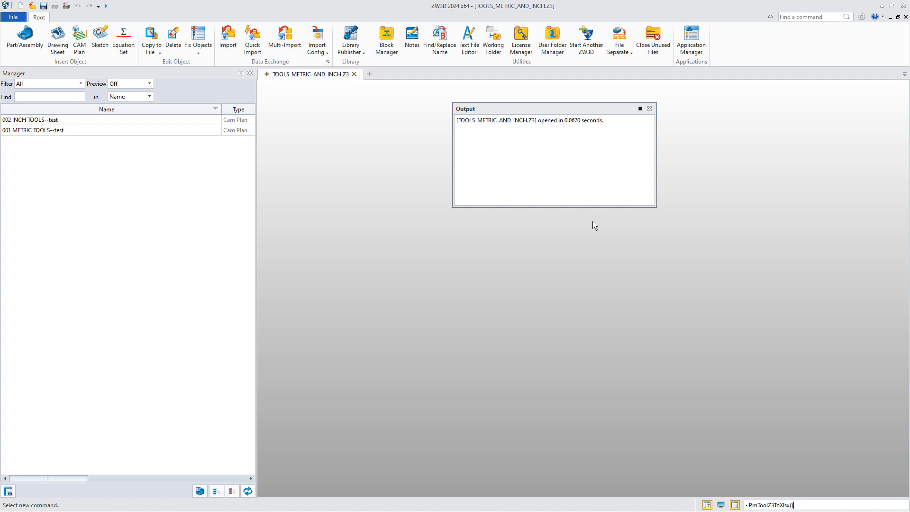
Step: Convert the open tool file to spreadsheets with ~PmToolZ3ToXlsx() and copy the resulting 001 METRIC TOOLS--test.xlsx and 002 INCH TOOLS--test.xlsx from the Model folder
key(Return)
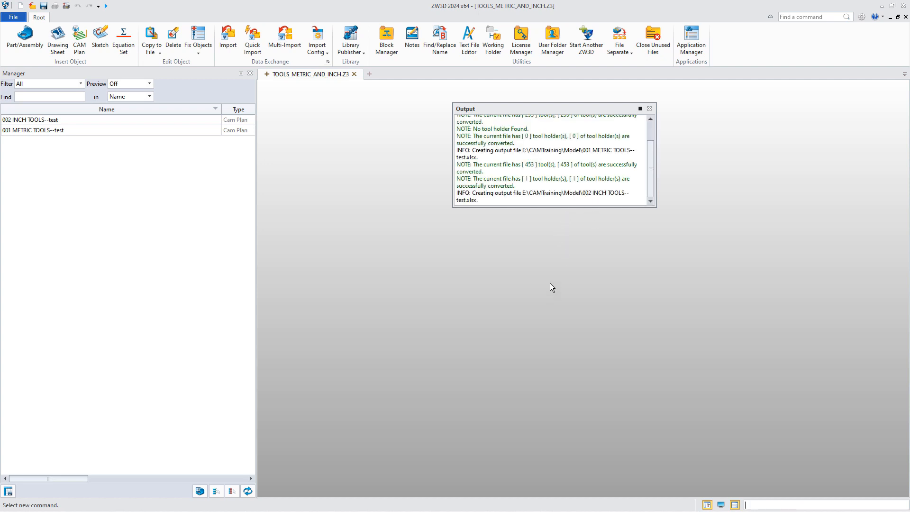
key(alt+Tab)
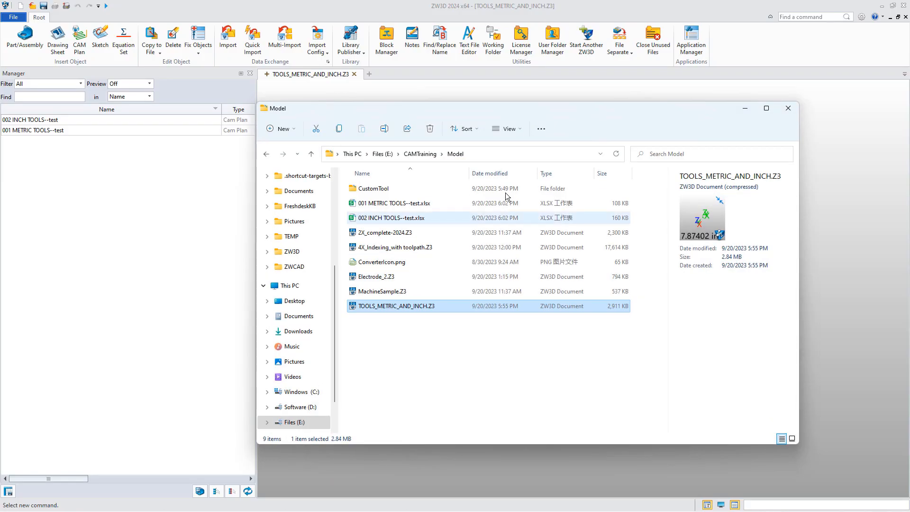
click(404, 205)
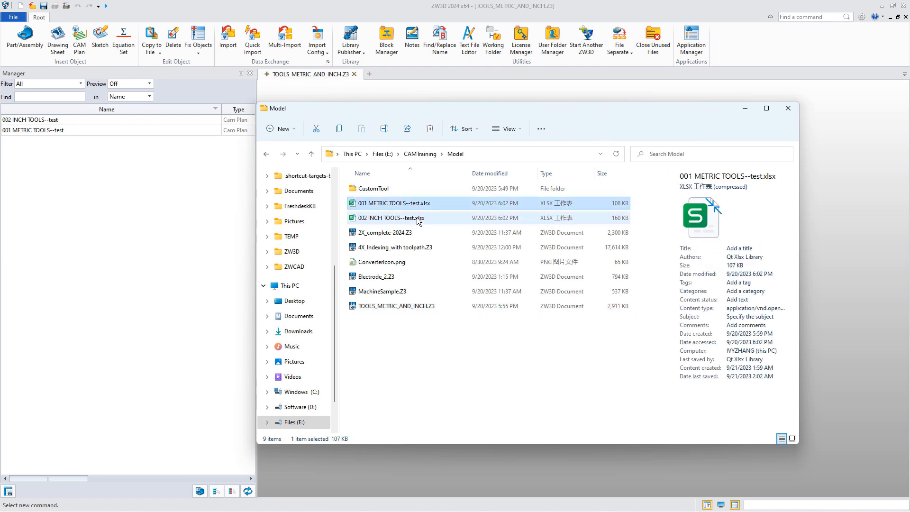
shift+click(418, 219)
right_click(429, 220)
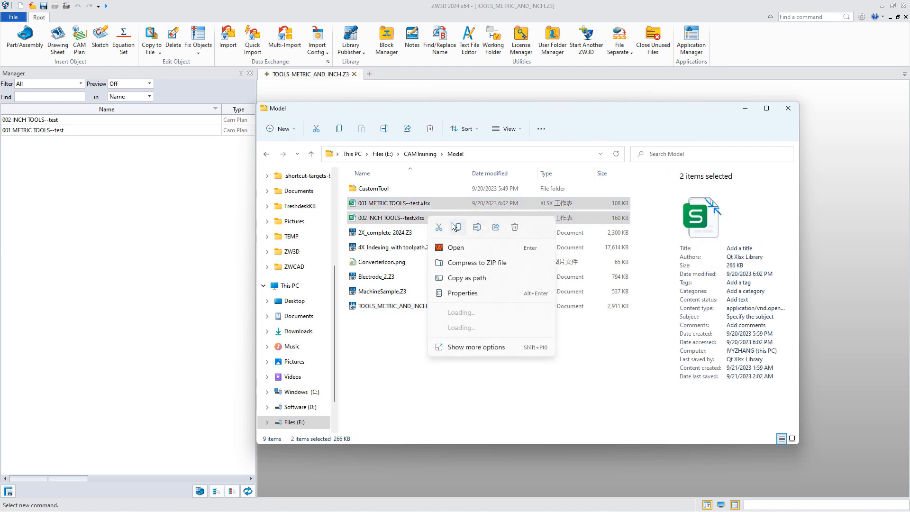
click(466, 229)
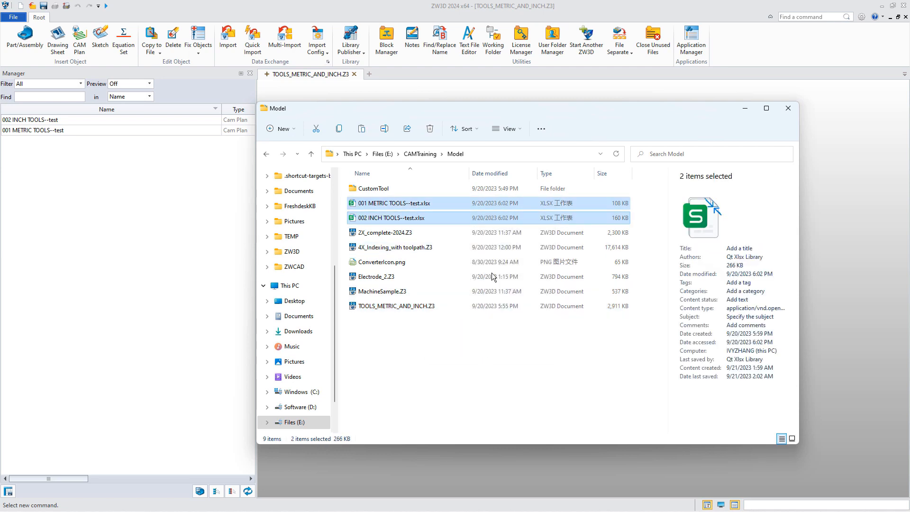
click(493, 154)
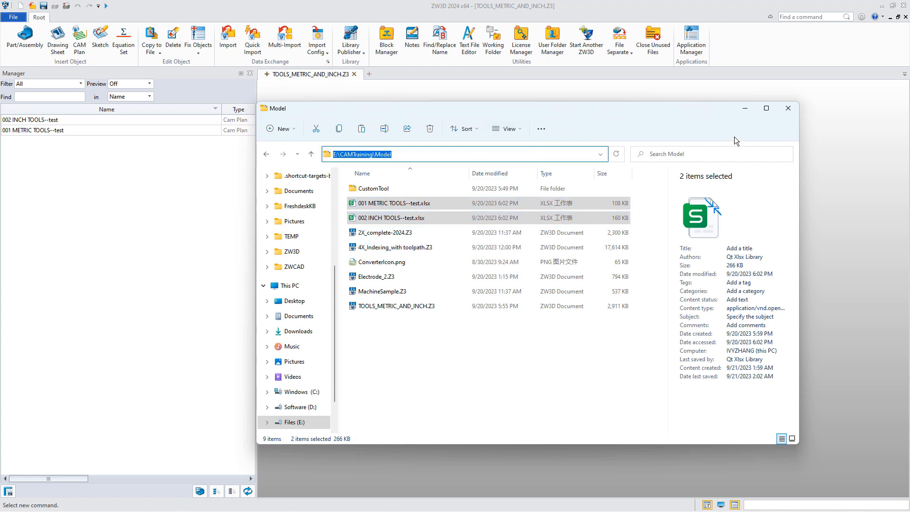
click(744, 111)
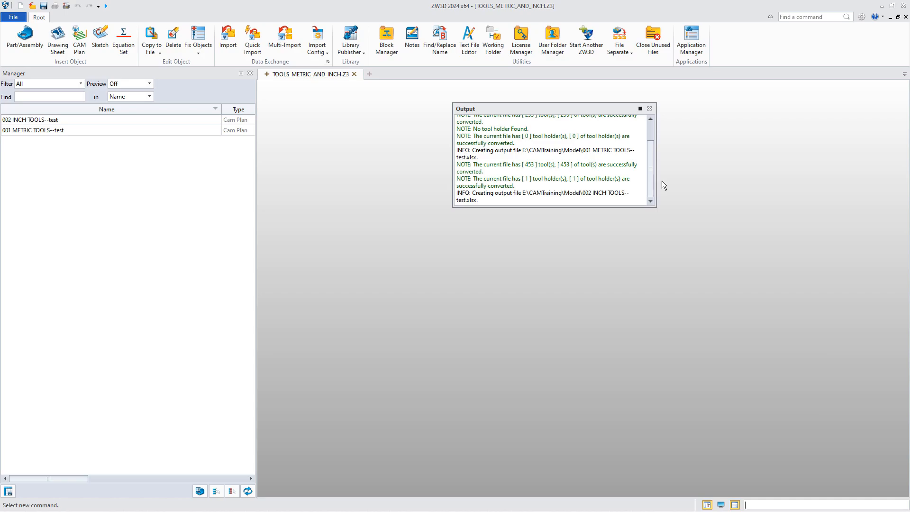
Step: Paste both copied tool spreadsheets into the ZW3D 2024 languages\en_US\resource folder, granting the administrator permission for the copy
key(alt+Tab)
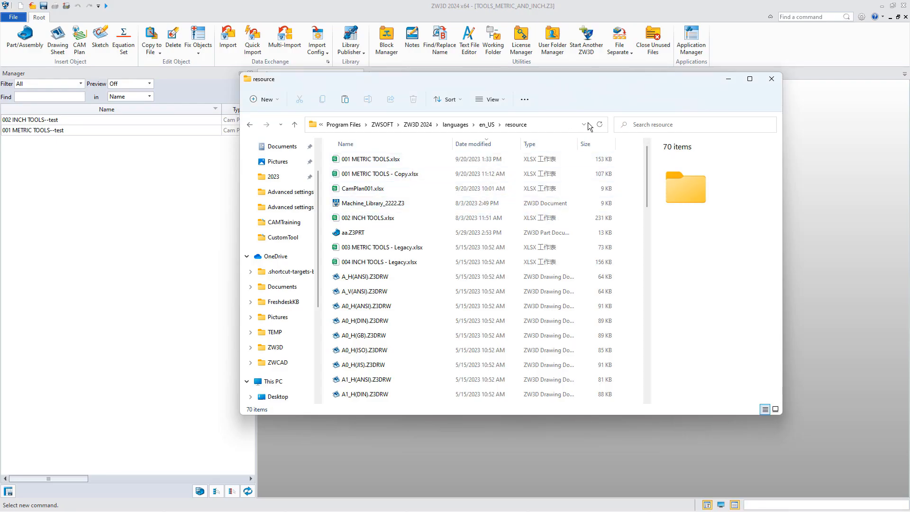
right_click(425, 235)
click(432, 230)
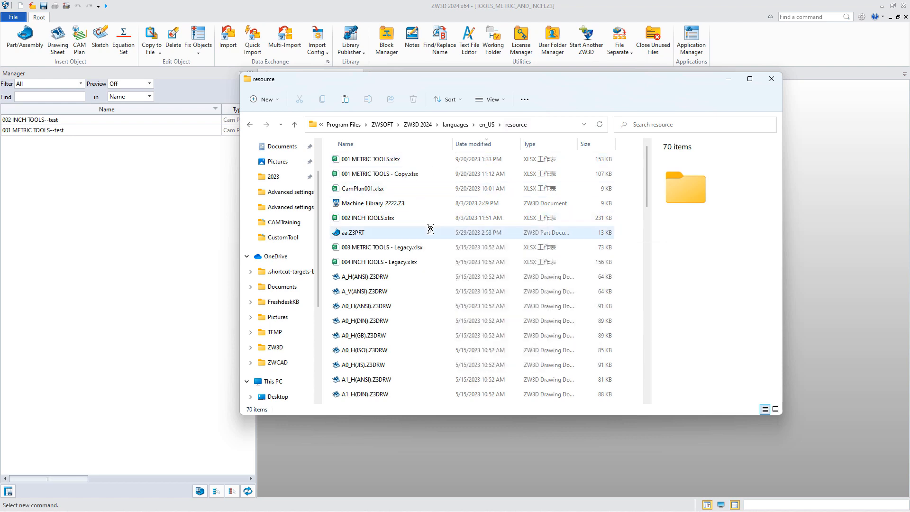
click(431, 214)
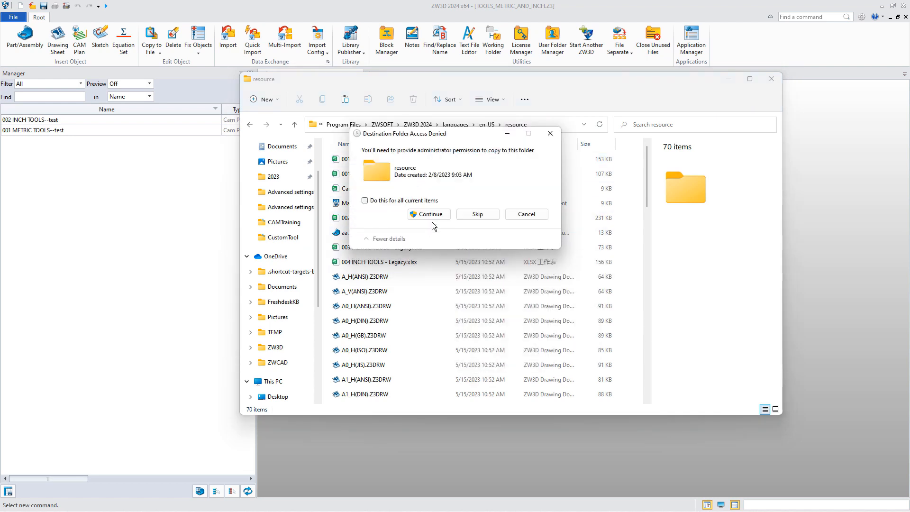
click(432, 215)
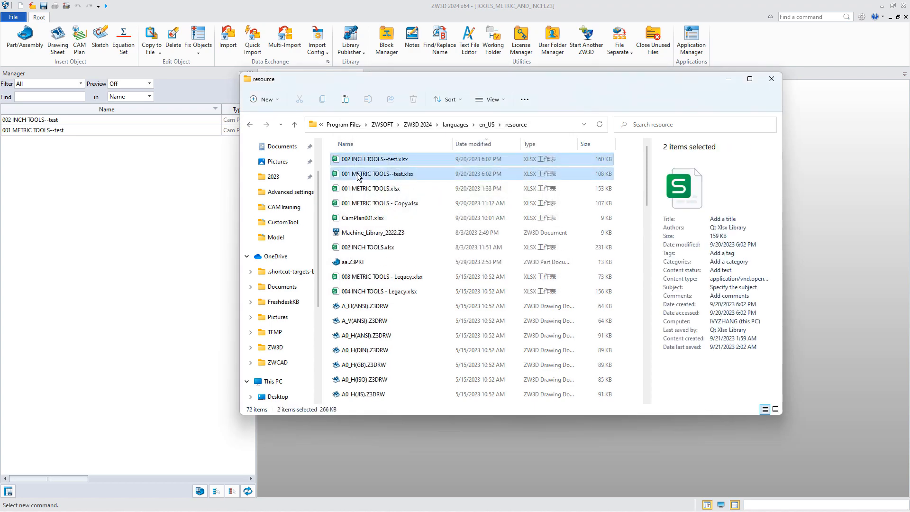
click(727, 80)
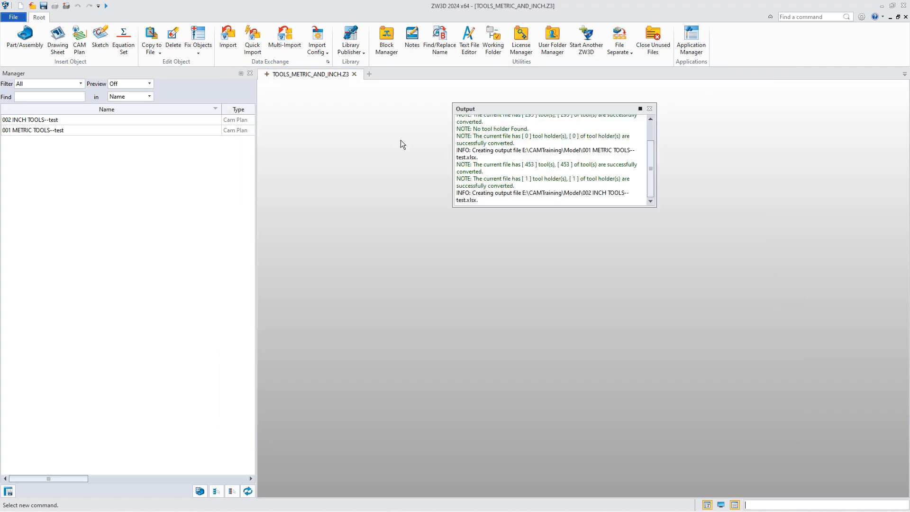
Step: Open the 001 METRIC TOOLS--test CAM plan, insert a new tool and look through its holder and shape settings
double_click(154, 130)
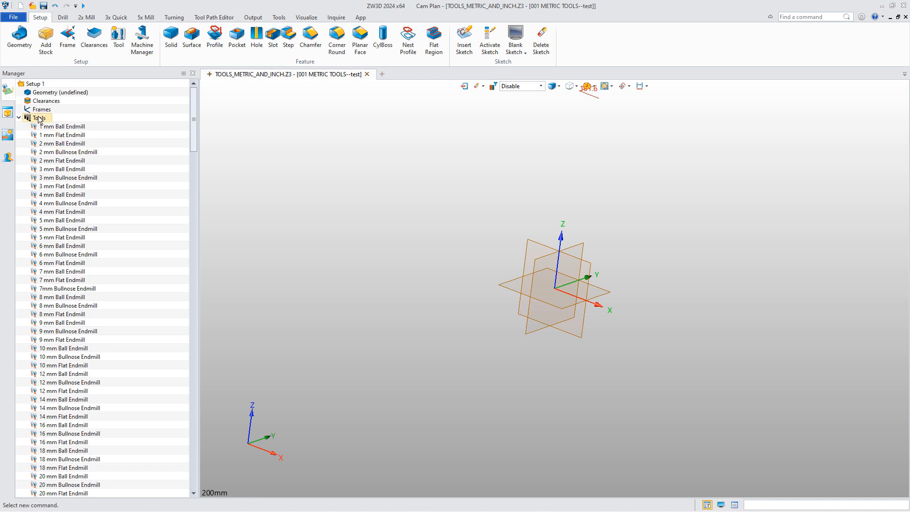
right_click(43, 121)
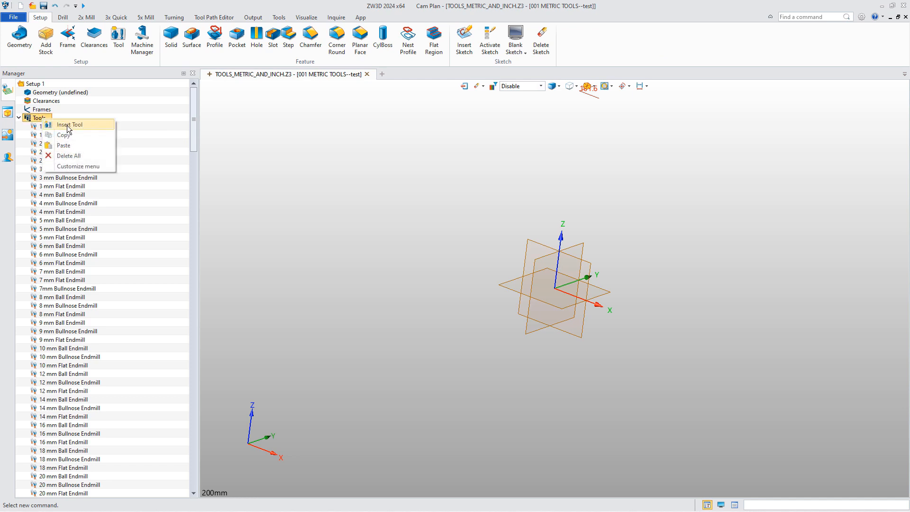
click(64, 125)
click(761, 102)
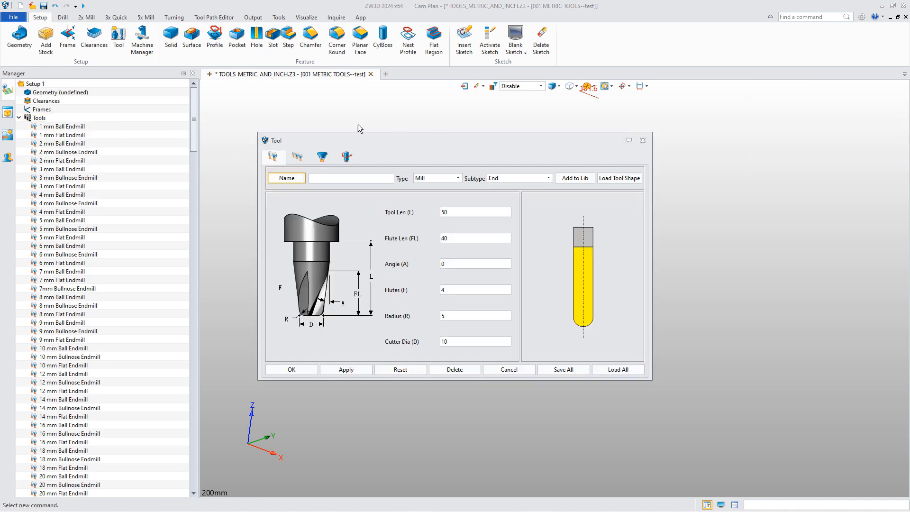
click(323, 157)
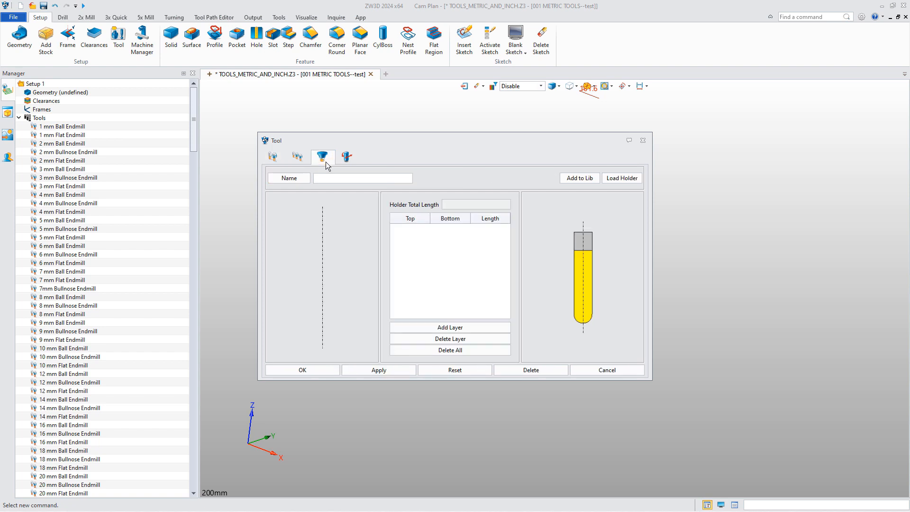
click(298, 158)
click(273, 157)
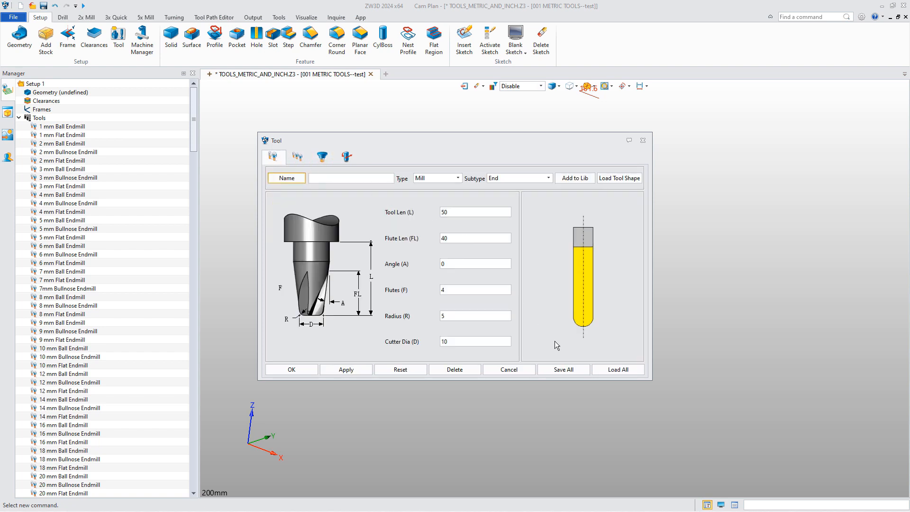
Step: Load 001 METRIC TOOLS--test.xlsx as the tool library and check its T-Slot, Corner Round, ThreadMill, Ream and Drill tools
click(617, 369)
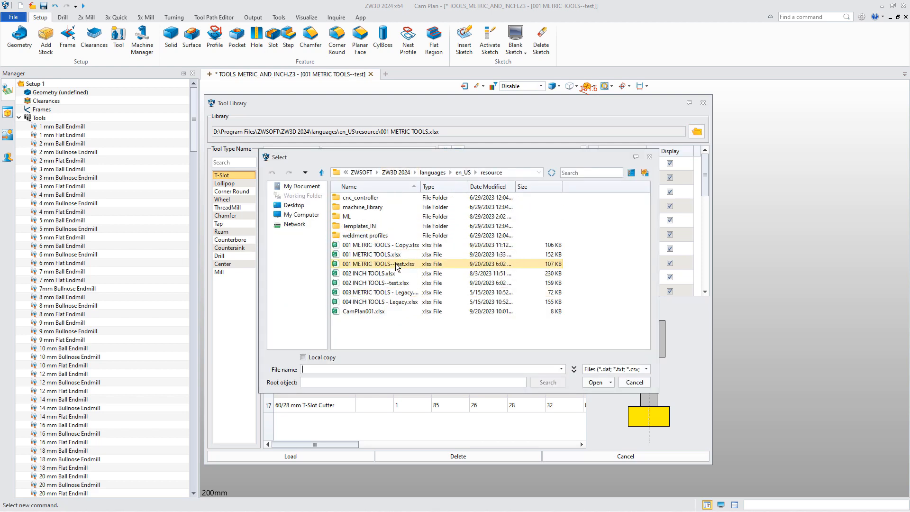
double_click(401, 264)
click(222, 175)
click(227, 191)
click(226, 207)
click(222, 231)
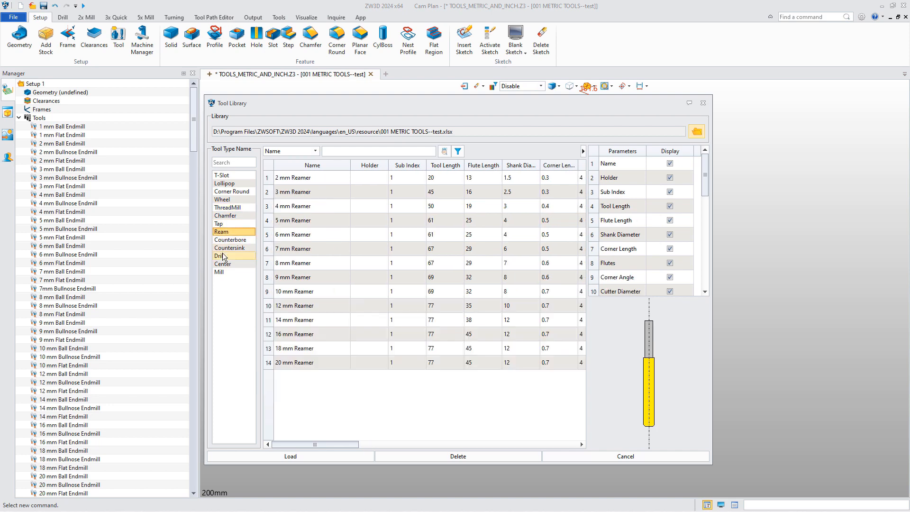
click(221, 256)
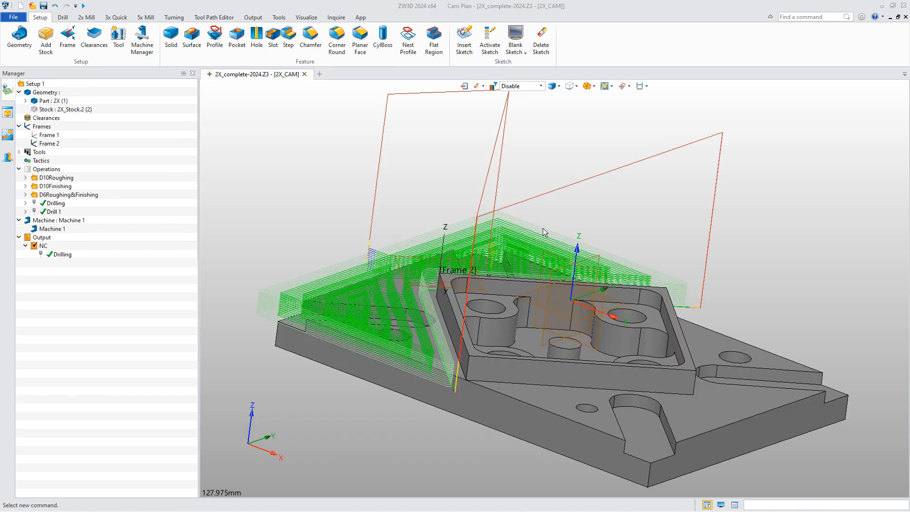
Step: Open the Operation View spreadsheet for the 2X_CAM operations and disable the Tool Min Length item in its column configuration
right_click(48, 172)
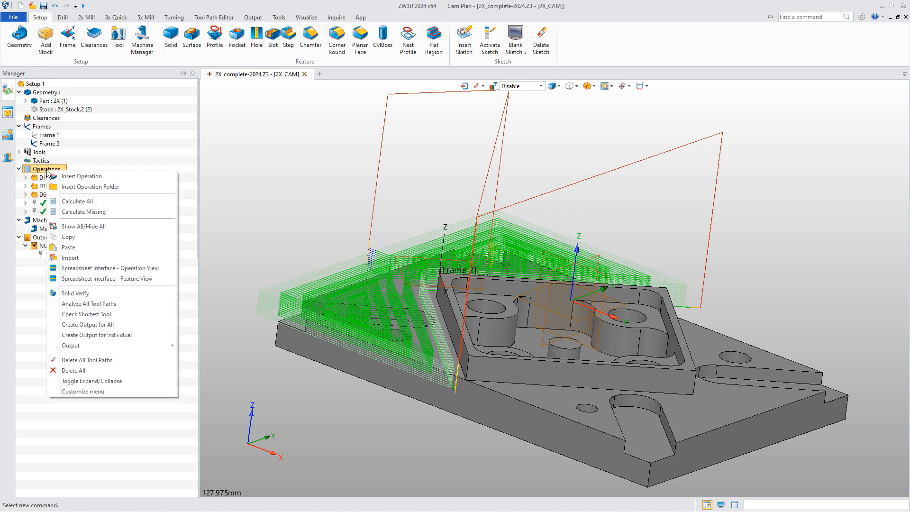
click(131, 269)
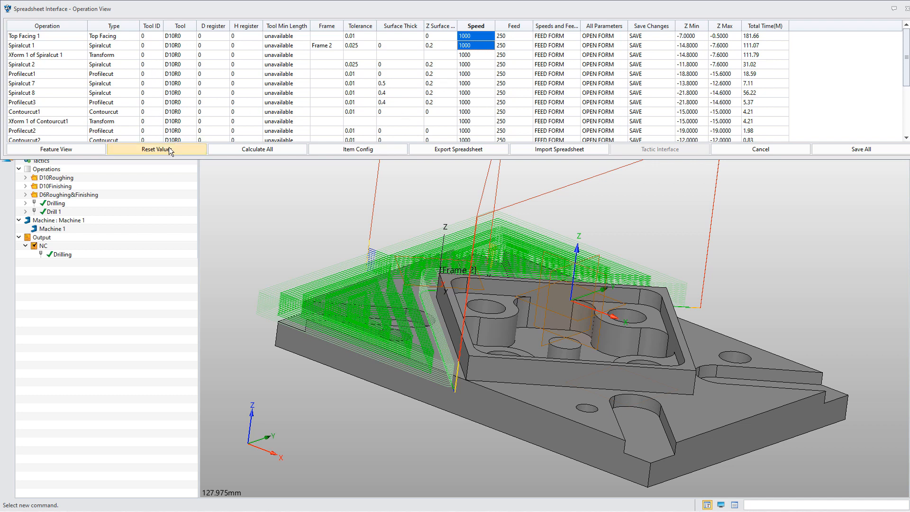
click(345, 148)
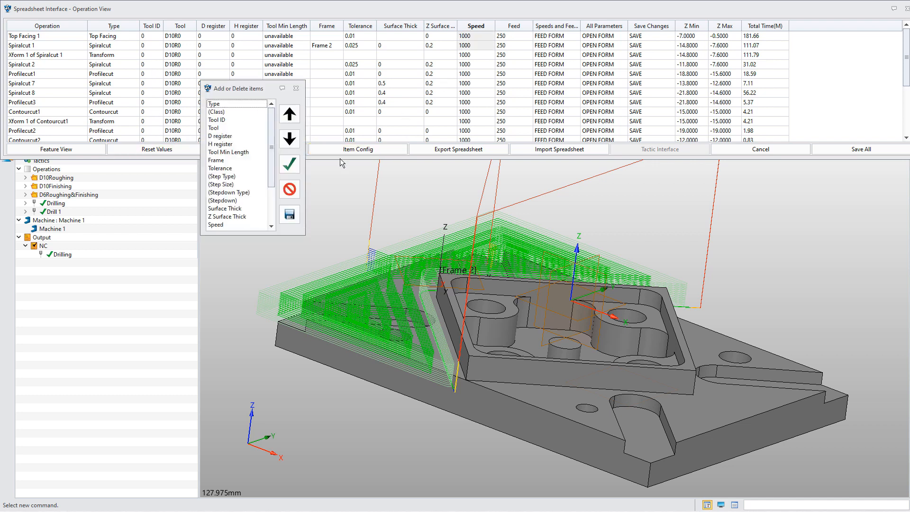
click(226, 112)
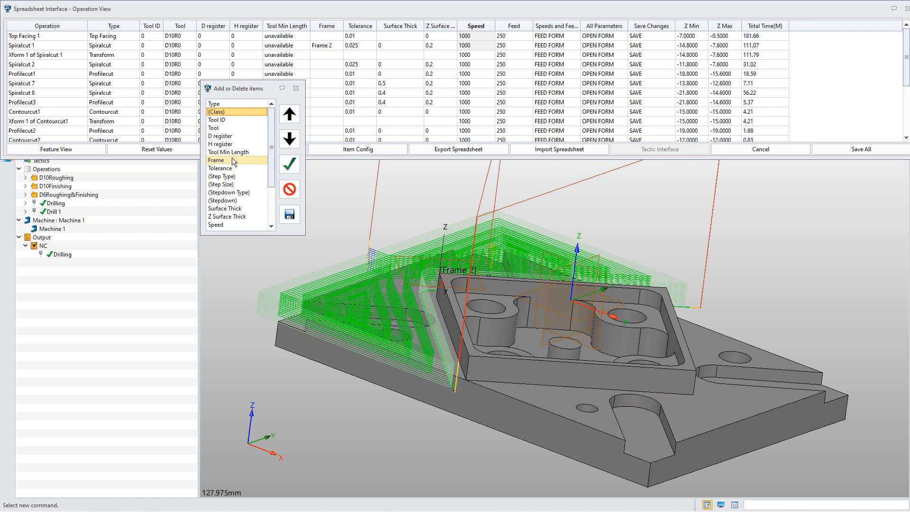
click(237, 152)
click(290, 189)
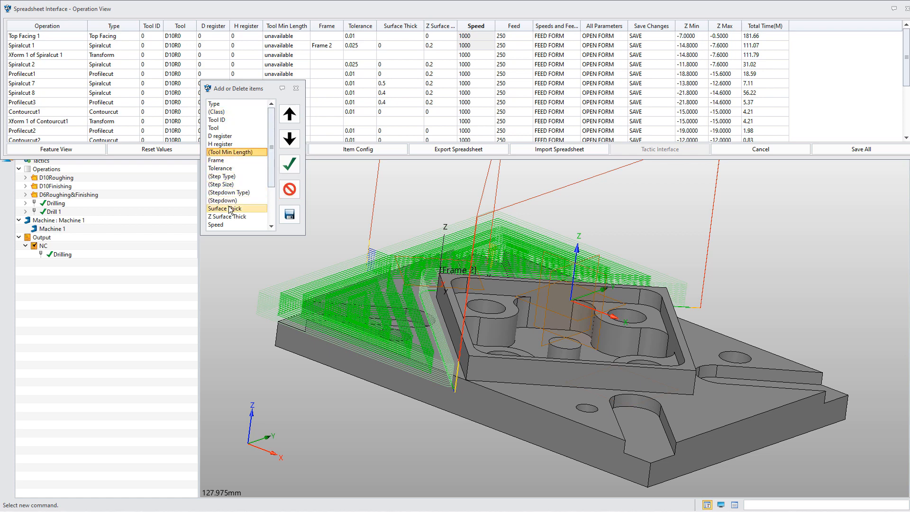
Step: Enable the Step Type item, move Tool ID below Tool and save the spreadsheet's item configuration
click(230, 176)
click(289, 164)
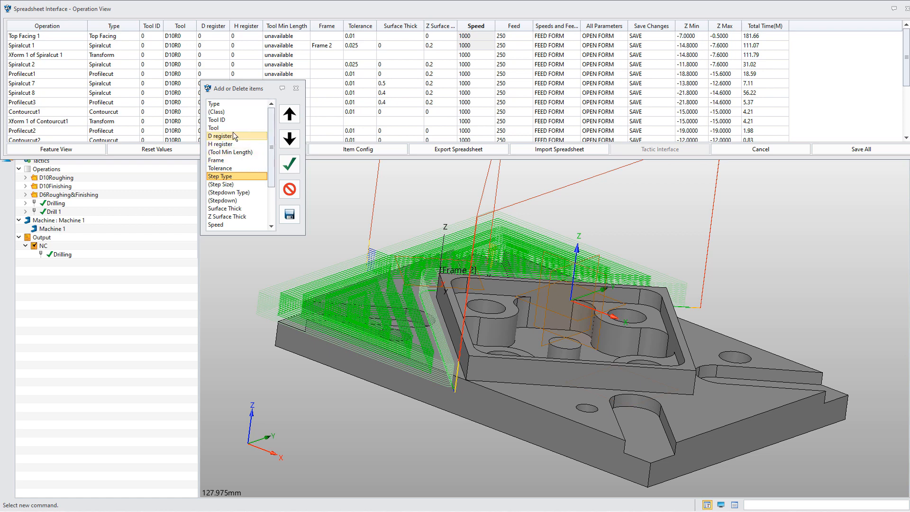
click(223, 121)
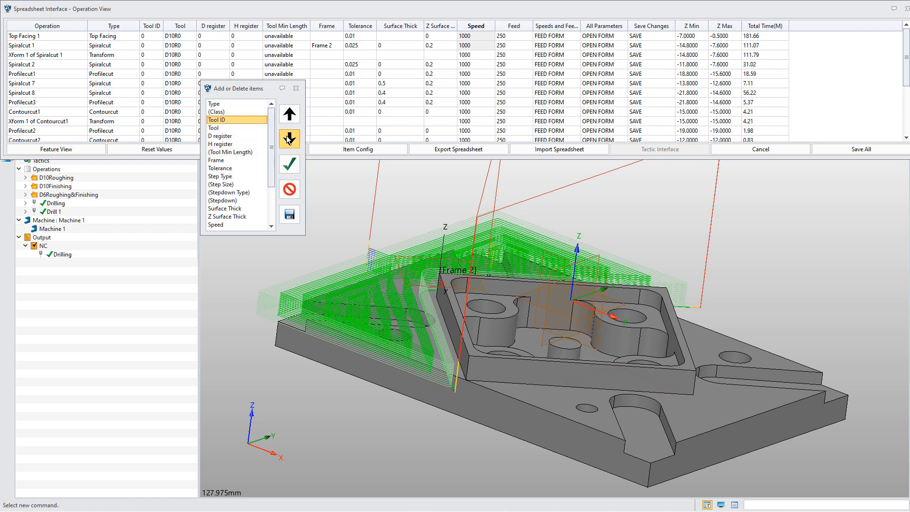
click(288, 138)
click(288, 215)
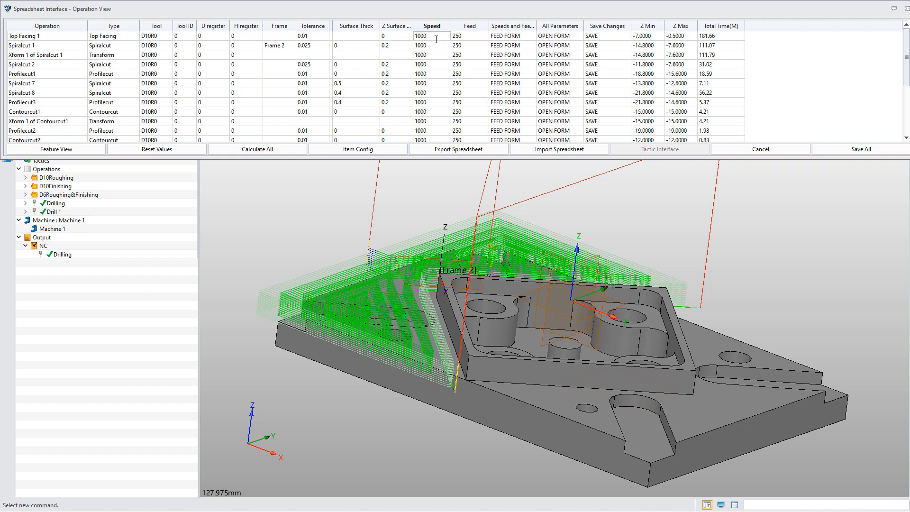
Step: Set the speed of Top Facing 1 to 4000 and save the spreadsheet changes
text(4000)
click(446, 44)
click(853, 148)
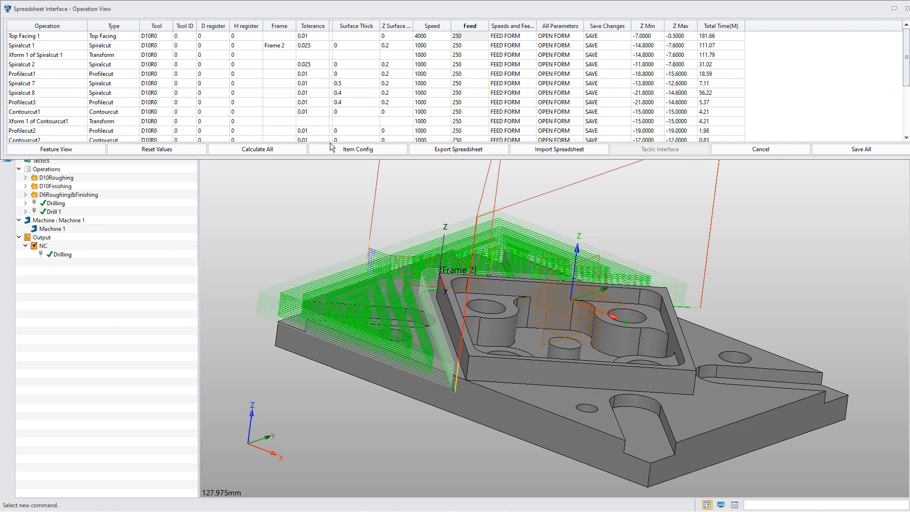
click(259, 152)
Step: Review the spreadsheet's Feature View, return to the Operation View and close the spreadsheet interface
click(70, 150)
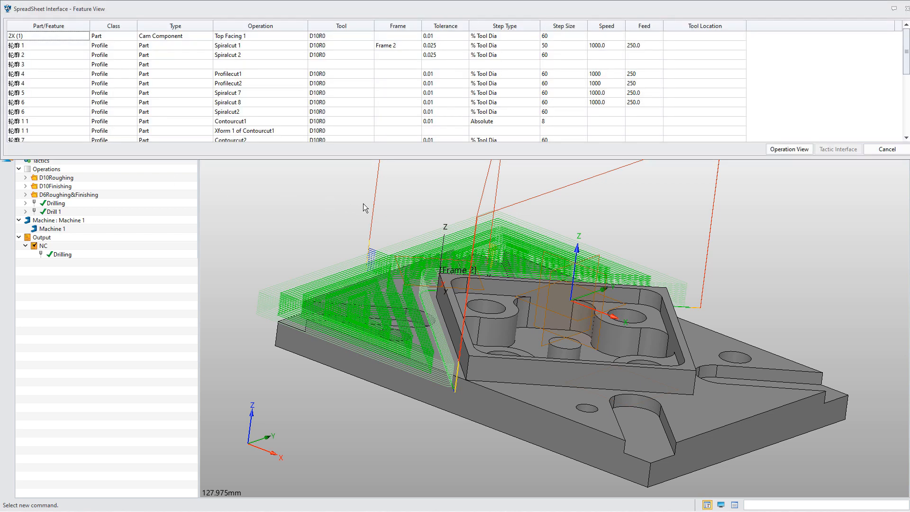
click(792, 148)
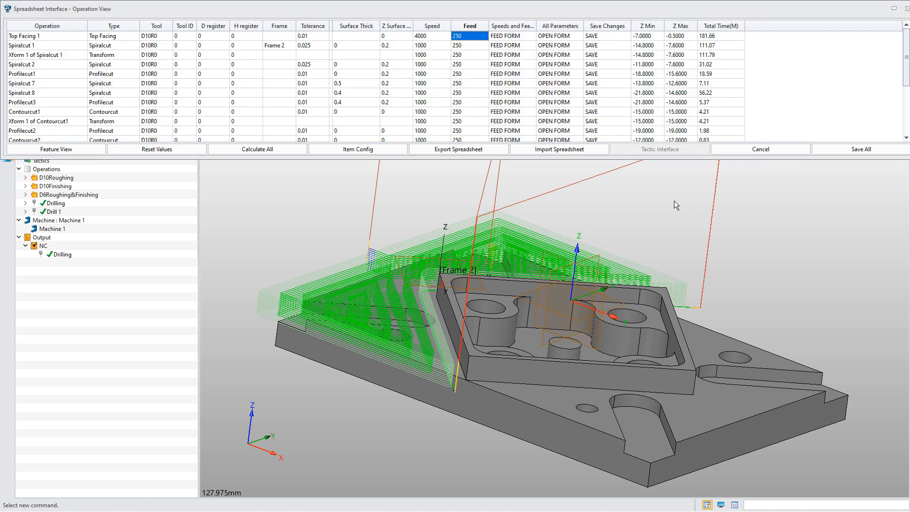
click(906, 9)
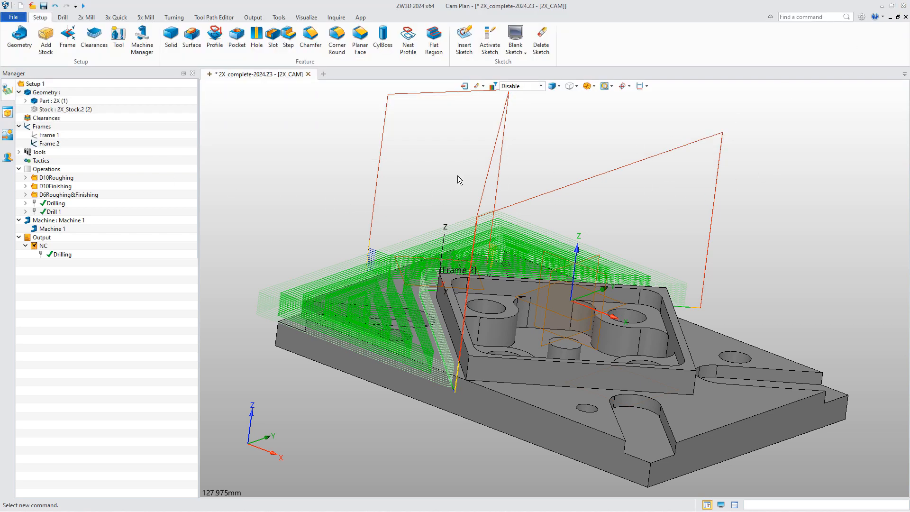
Step: Edit Machine 1, choosing FanucBasic as its post configuration and machine_all.mdf as its definition file
double_click(52, 229)
drag(357, 100, 419, 100)
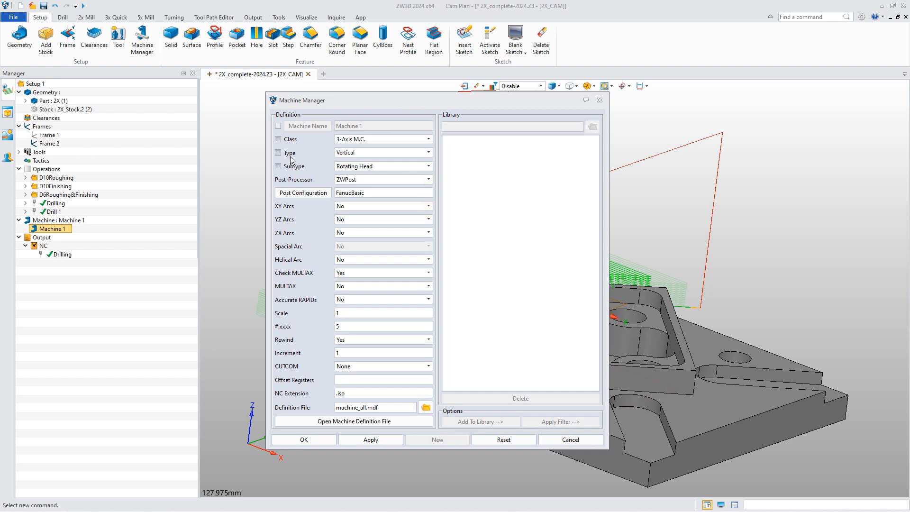
click(298, 195)
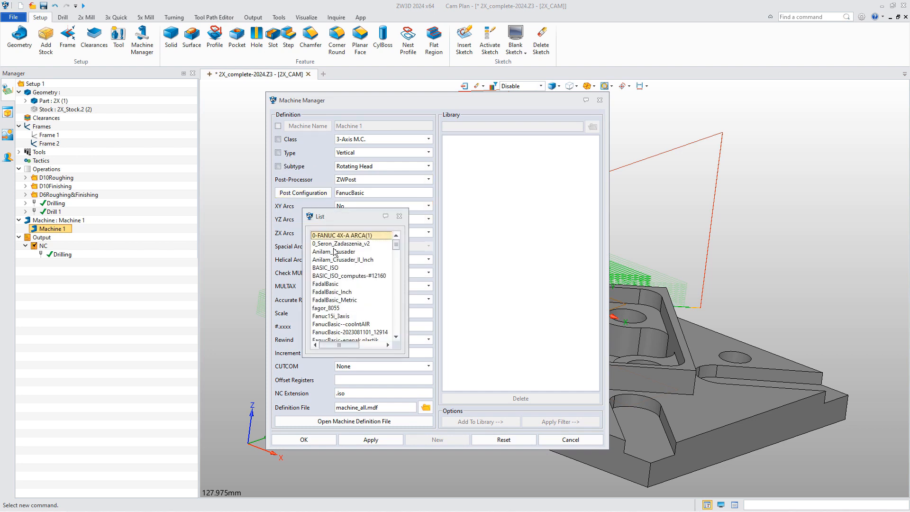
scroll(354, 302, down, 2)
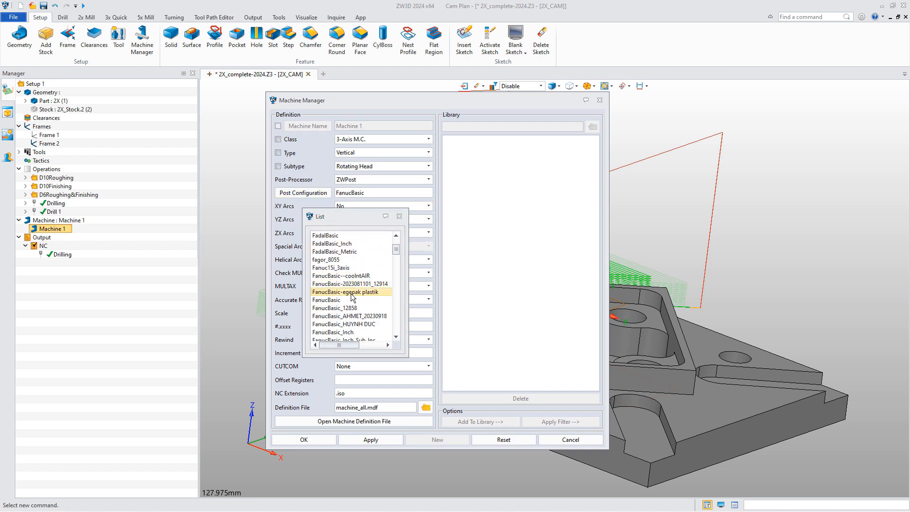
double_click(347, 307)
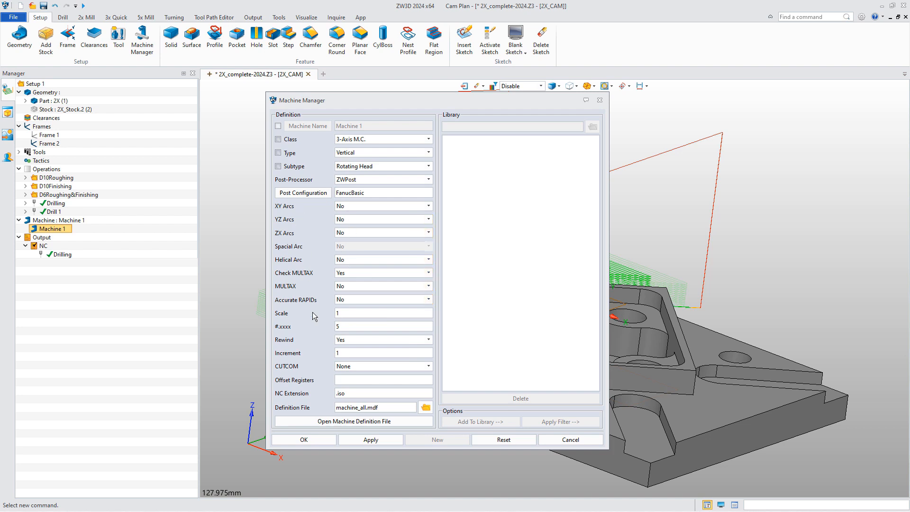
click(425, 407)
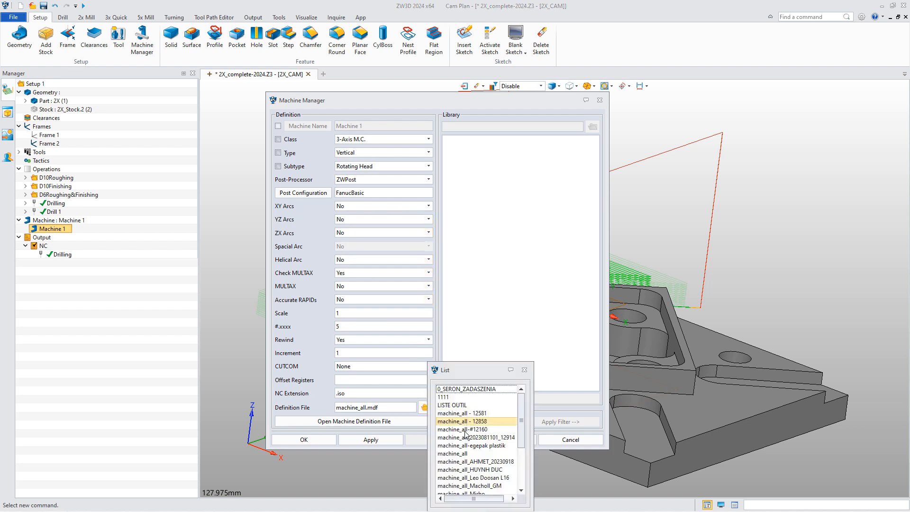
double_click(454, 451)
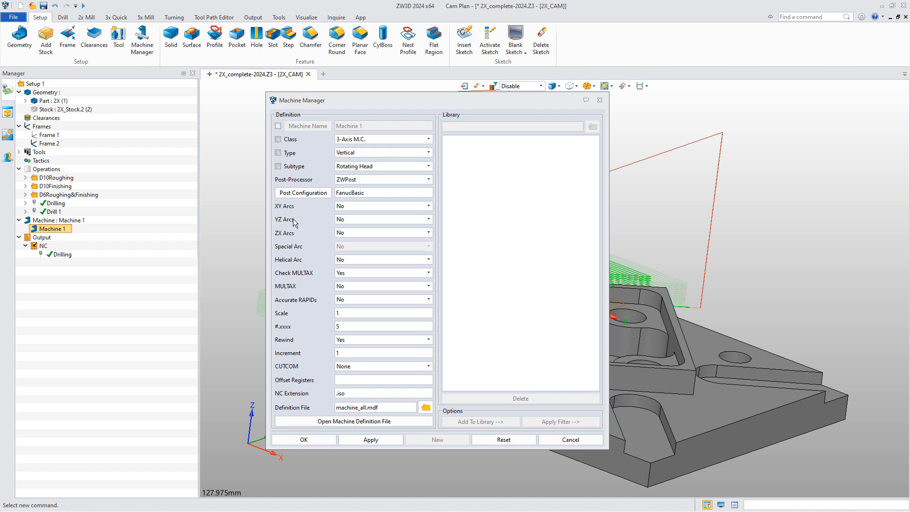
Step: Set Machine 1's XY Arcs to No, check the Spacial Arc option with MULTAX enabled, return MULTAX to No and confirm
click(344, 206)
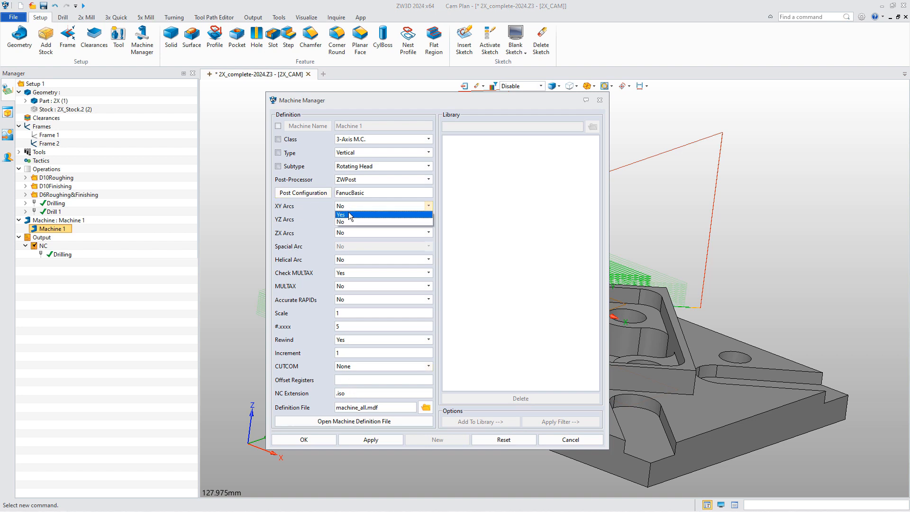
click(354, 222)
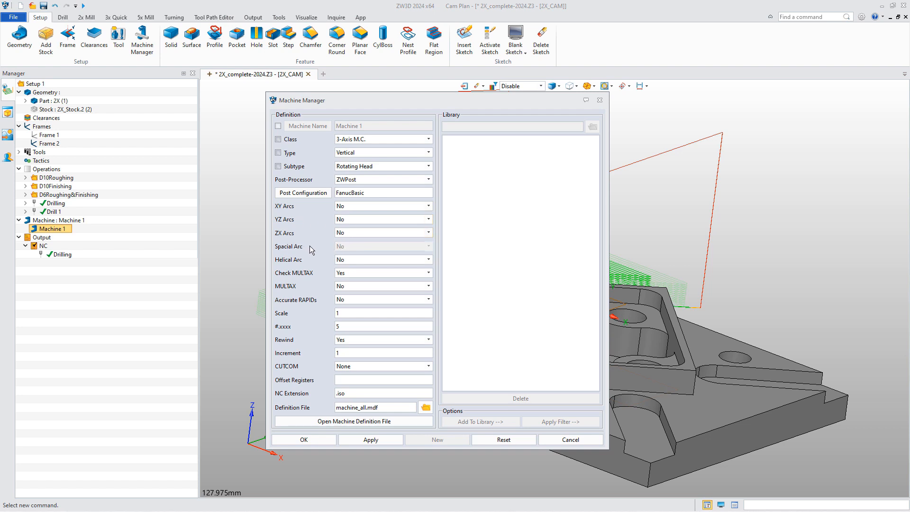
click(355, 287)
click(346, 295)
click(346, 246)
click(346, 247)
click(352, 286)
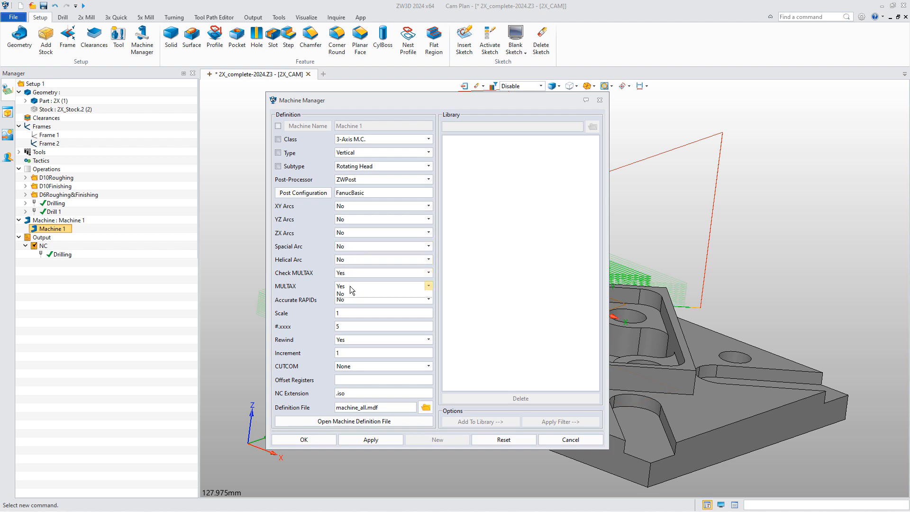
click(344, 294)
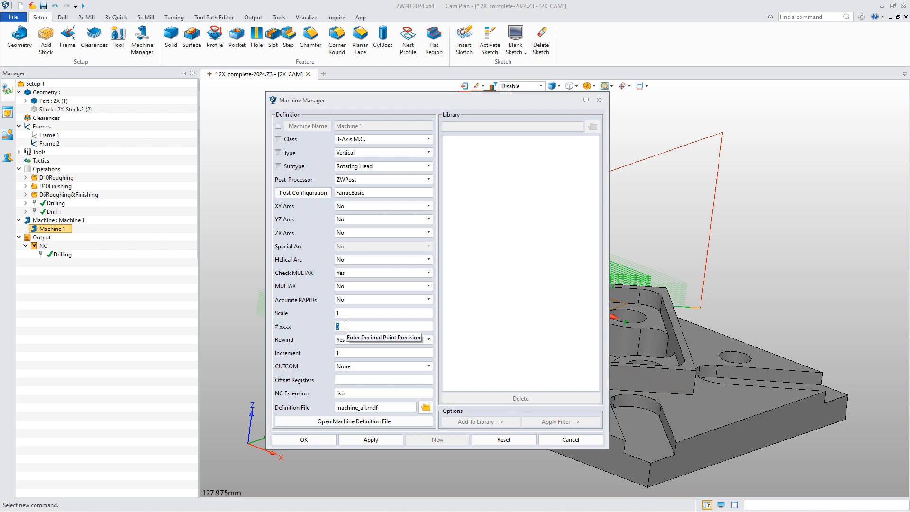
click(315, 437)
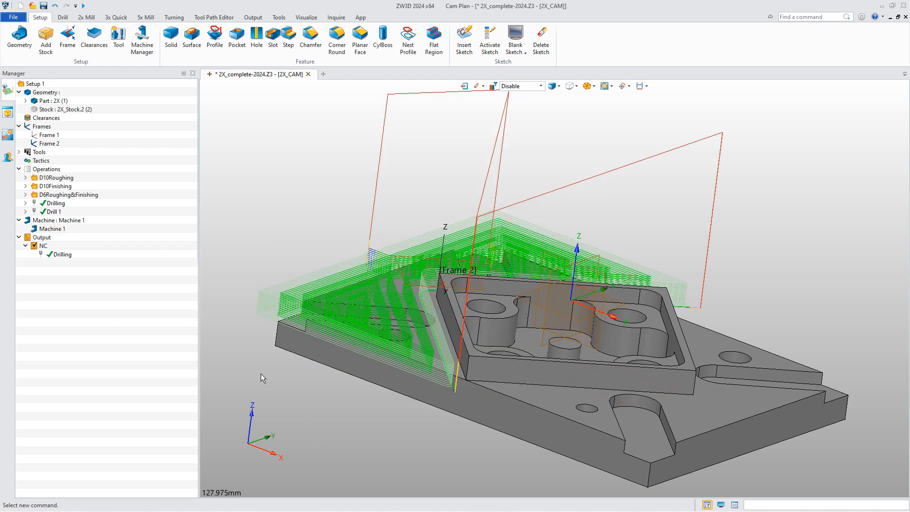
Step: Output the NC file for the NC output item, overwriting the existing file, and close it after reviewing the code
right_click(45, 246)
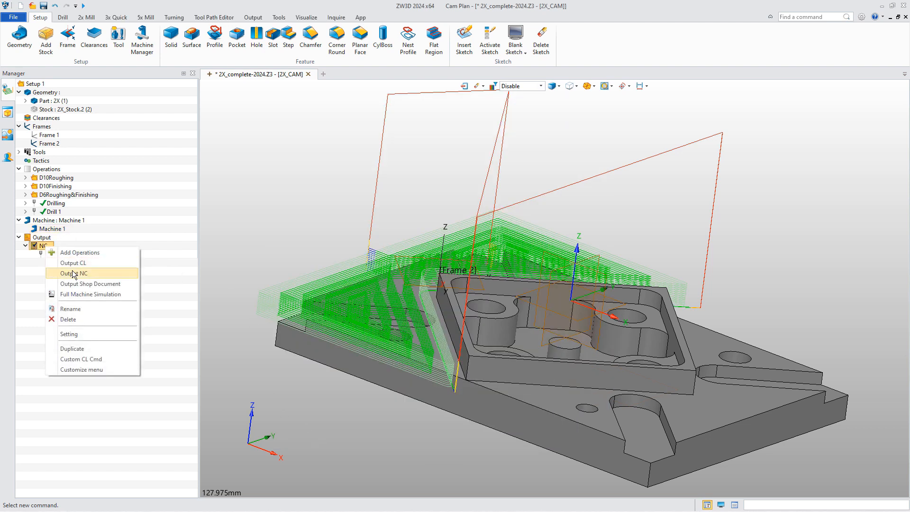
click(74, 274)
click(468, 297)
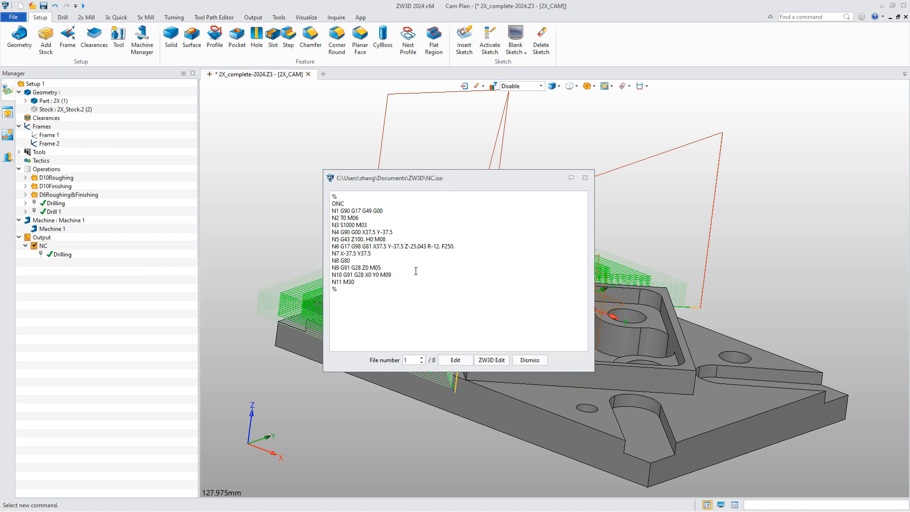
key(Escape)
Step: Output the CL file for the NC output item, overwriting NC.cl, examine its drilling cycle line and close it
right_click(44, 246)
click(71, 261)
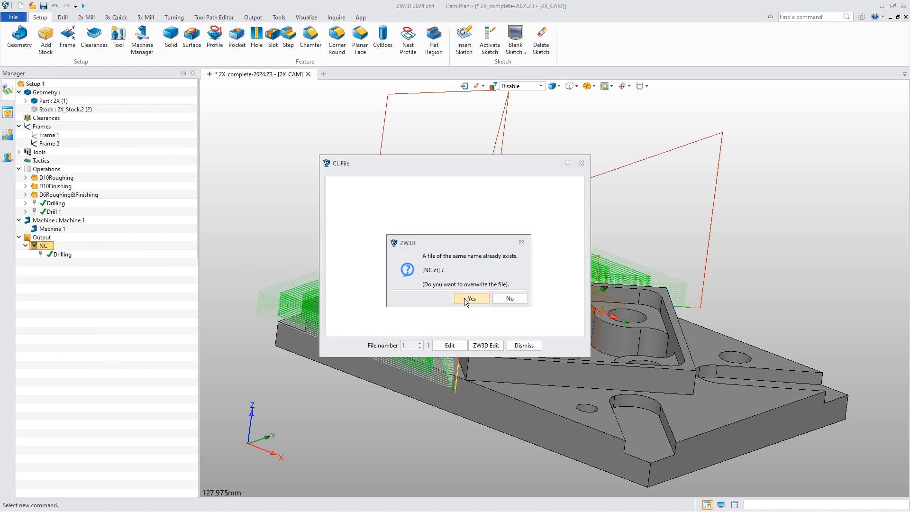
click(467, 299)
scroll(388, 263, down, 4)
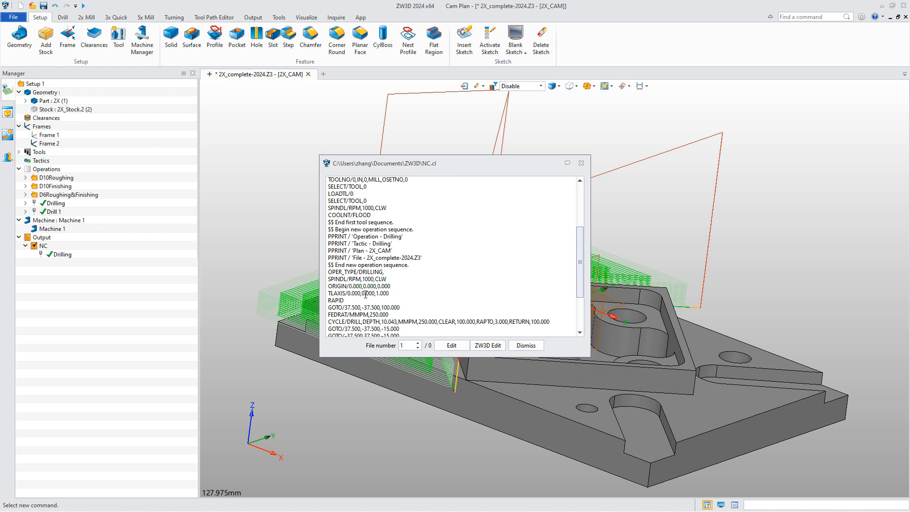
scroll(394, 307, down, 2)
drag(424, 274, 438, 274)
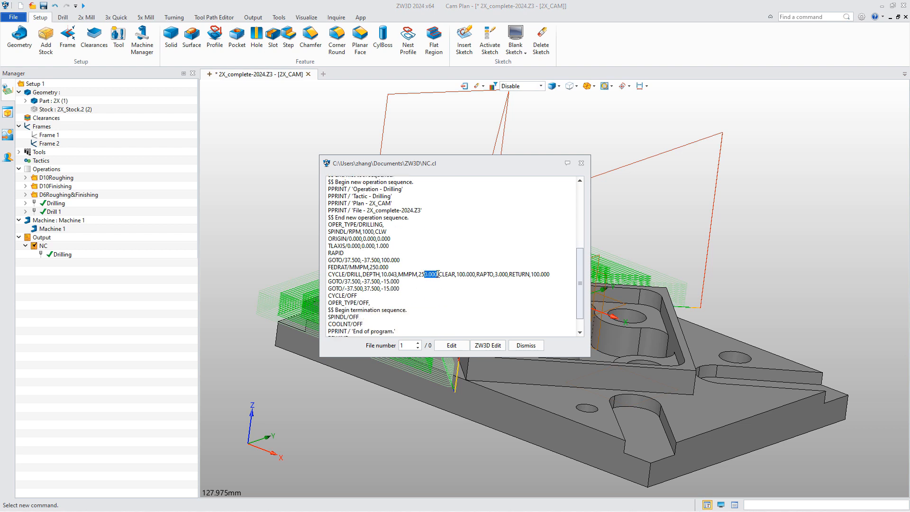
click(581, 163)
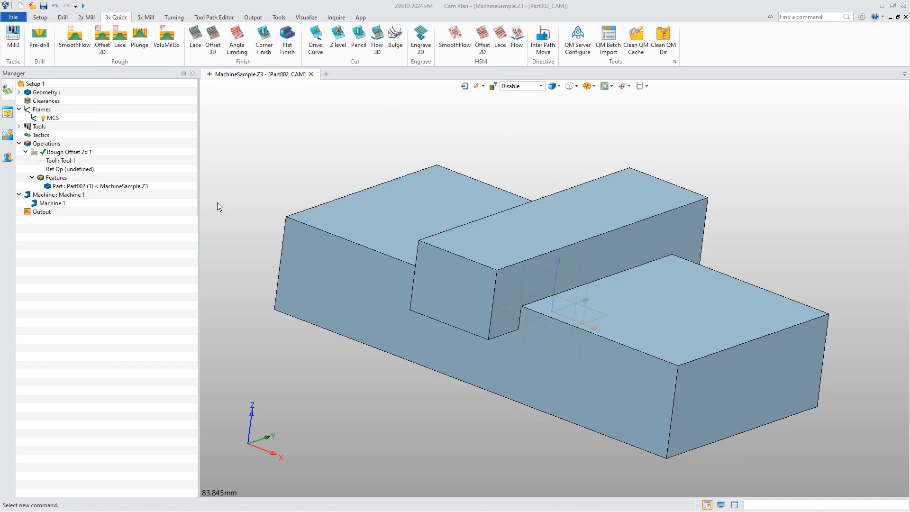
Step: Create a Rough Offset 2D operation in Part002_CAM with the Part002 feature and Tool 1
click(103, 45)
click(40, 142)
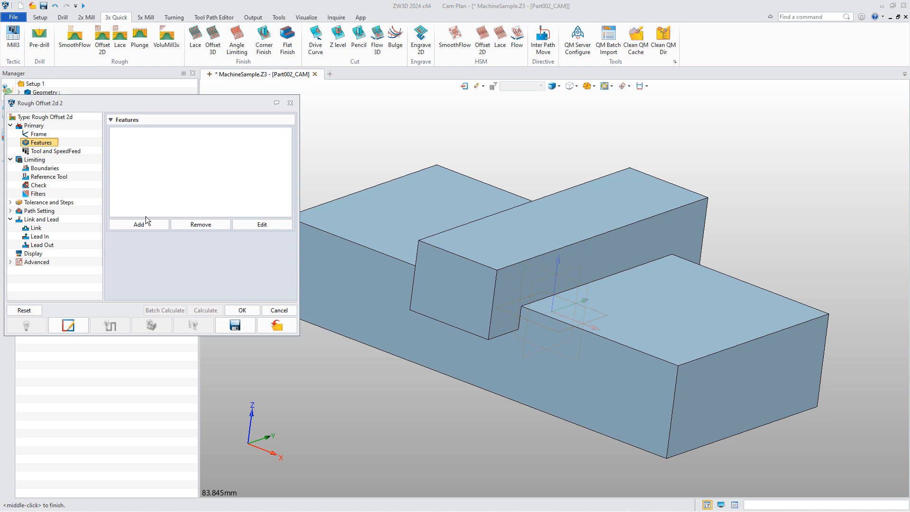
click(141, 224)
click(232, 111)
click(241, 233)
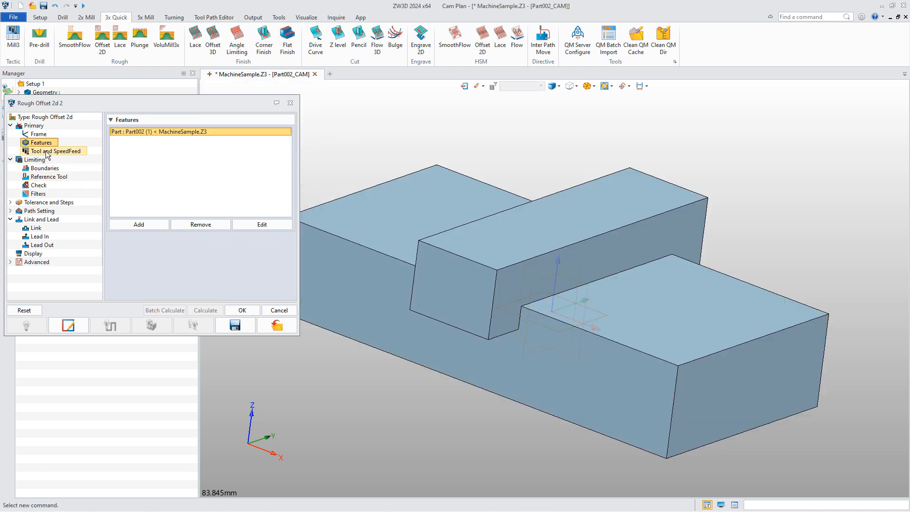
click(47, 152)
click(132, 132)
double_click(166, 160)
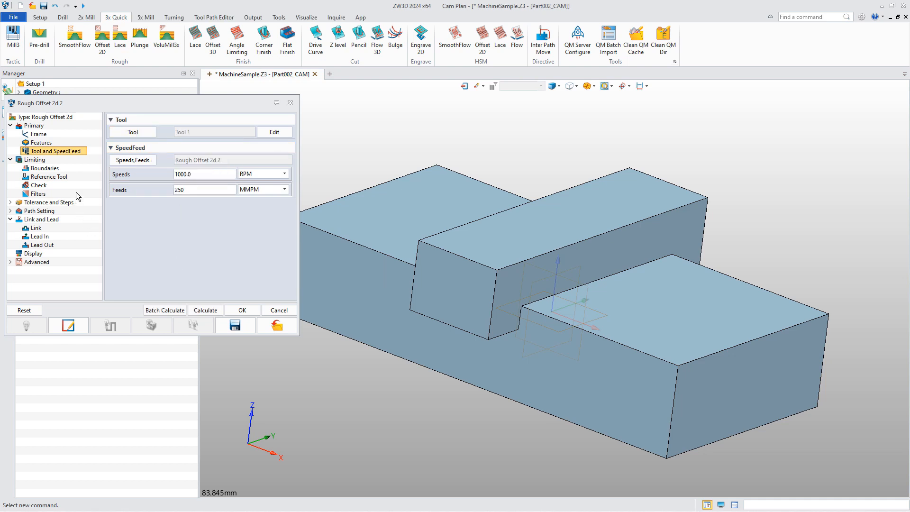
Step: Set the new roughing operation's Traversal feed to Rapid and confirm the speeds and feeds
click(132, 162)
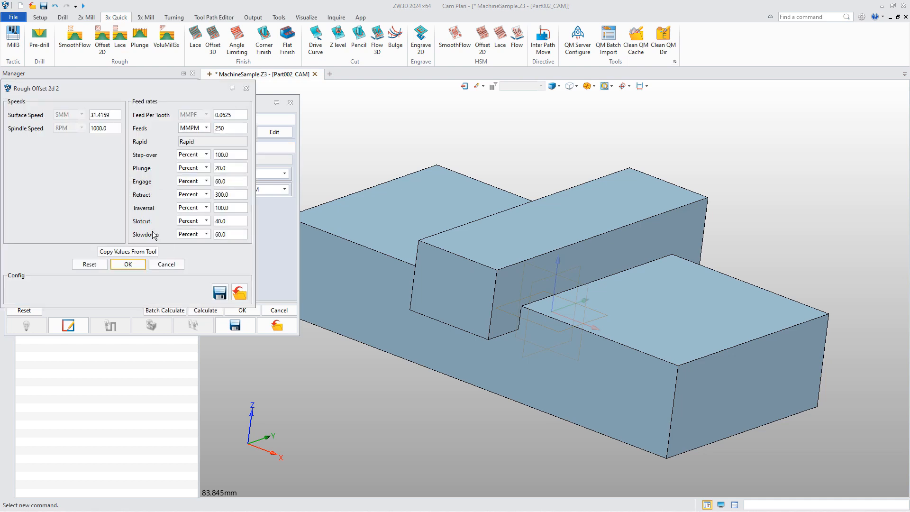
click(197, 207)
click(186, 217)
click(129, 265)
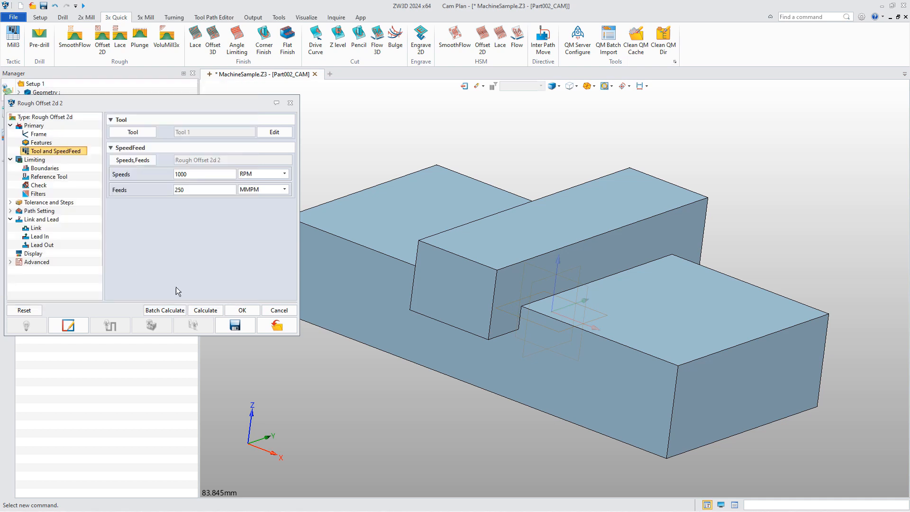
Step: Calculate the Rough Offset 2d 2 toolpath without enabling Safe Rapid Traversal, inspect it and recalculate with the same choice
click(213, 312)
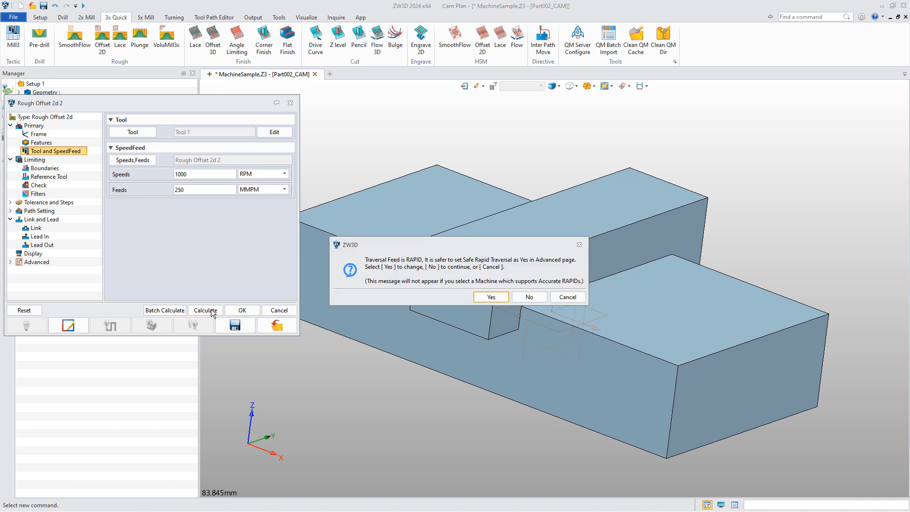
click(531, 297)
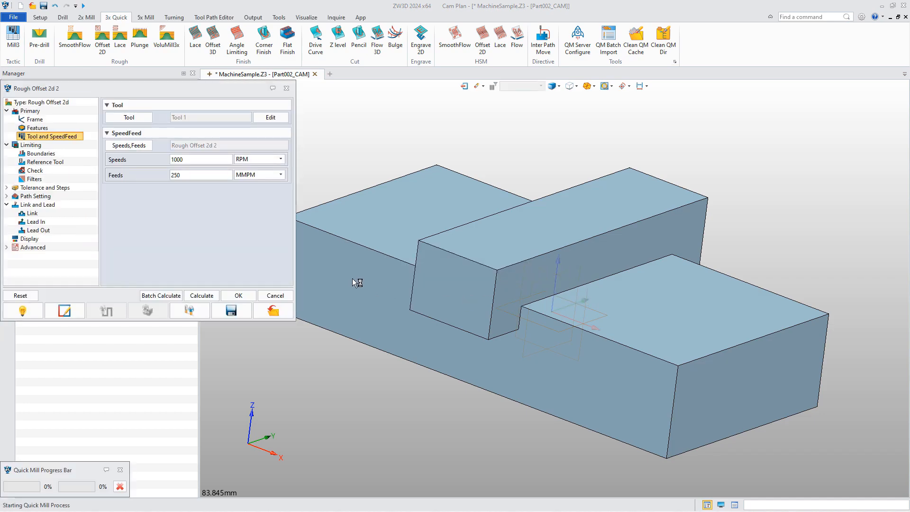
mouse_move(421, 271)
right_down()
mouse_move(431, 321)
mouse_move(422, 285)
right_up()
scroll(423, 283, down, 4)
middle_drag(434, 270, 550, 329)
right_drag(543, 281, 498, 274)
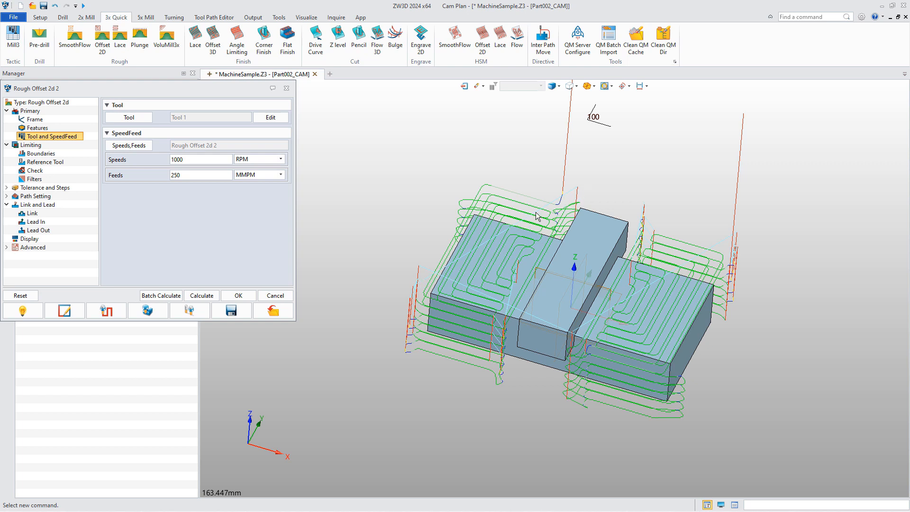
click(240, 298)
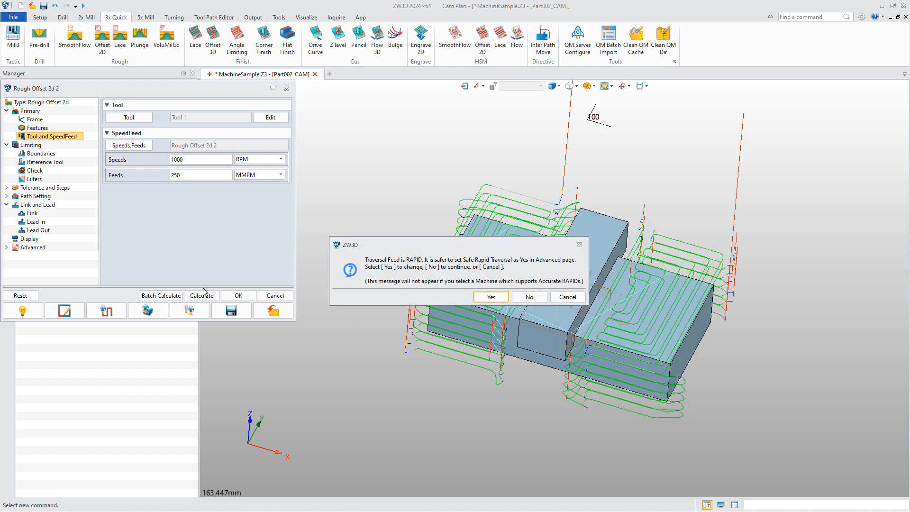
click(531, 298)
Step: Set Accurate RAPIDs to Yes for Machine 1 and confirm the machine settings
double_click(53, 246)
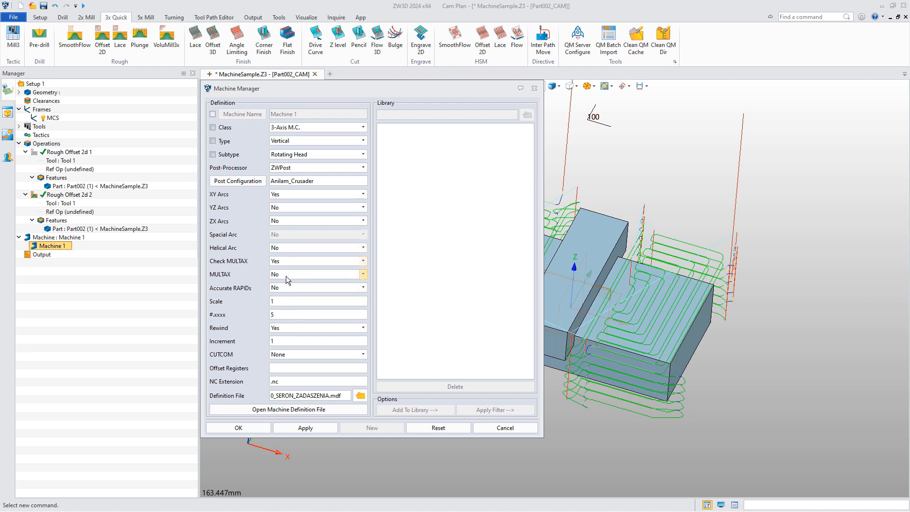
click(293, 288)
click(287, 304)
click(238, 428)
Step: Recalculate Rough Offset 2d 2 with the machine's Accurate RAPIDs enabled and accept the operation
double_click(72, 195)
click(205, 310)
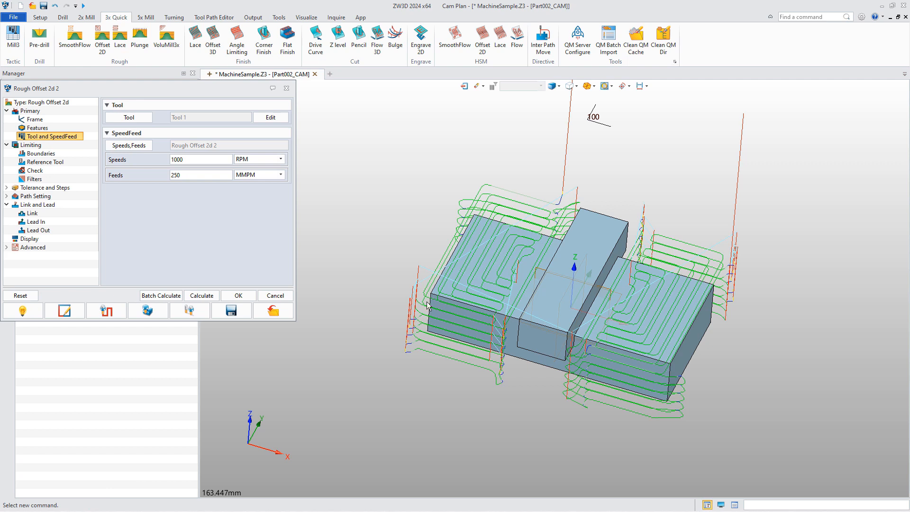
click(237, 296)
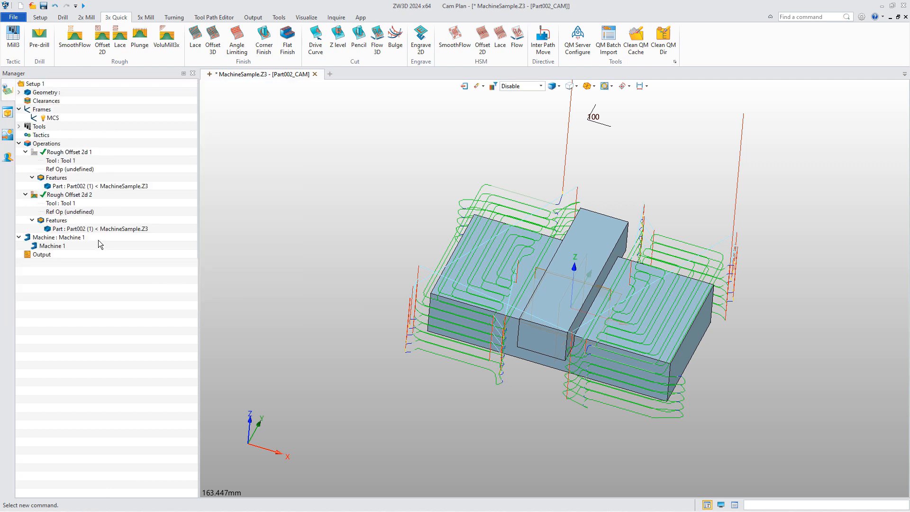
Step: Return Machine 1's Accurate RAPIDs setting to No and confirm the machine settings
double_click(52, 246)
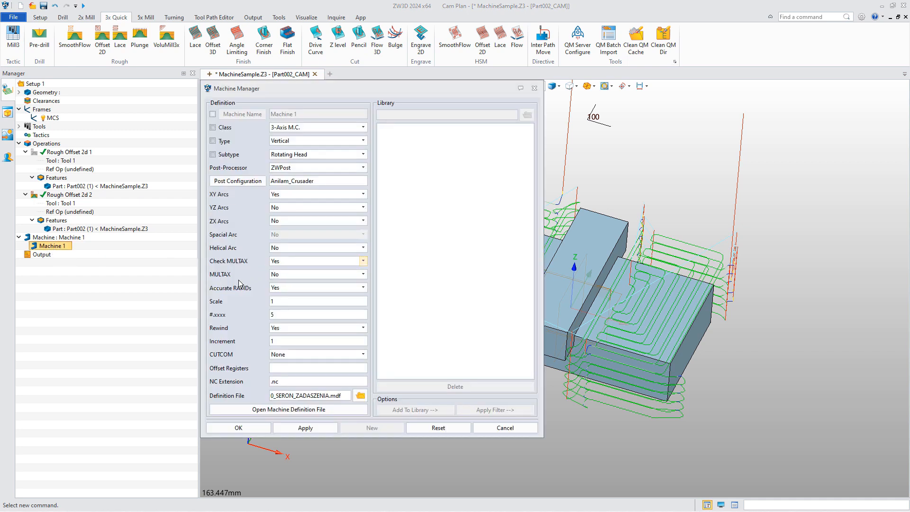
click(287, 287)
click(283, 302)
click(239, 428)
Step: Try to recalculate Rough Offset 2d 2 with Accurate RAPIDs disabled, cancelling at the Safe Rapid Traversal question
double_click(72, 199)
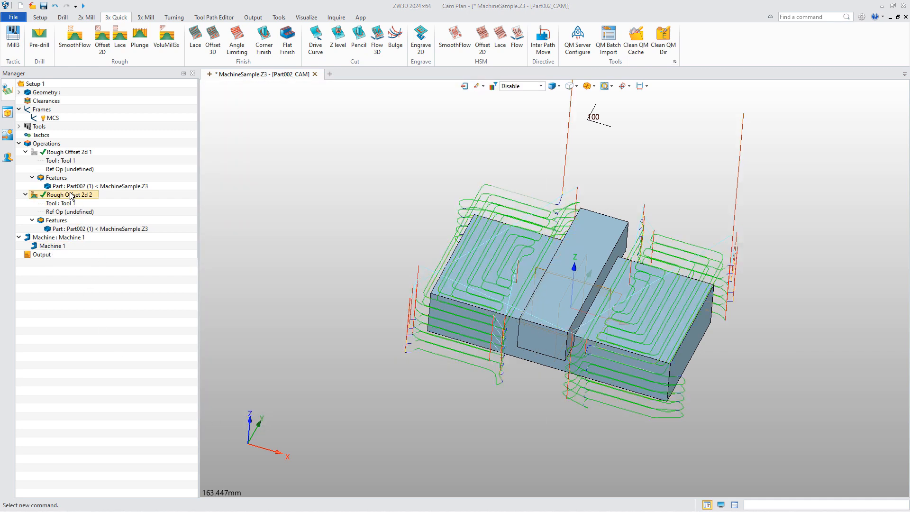
click(204, 310)
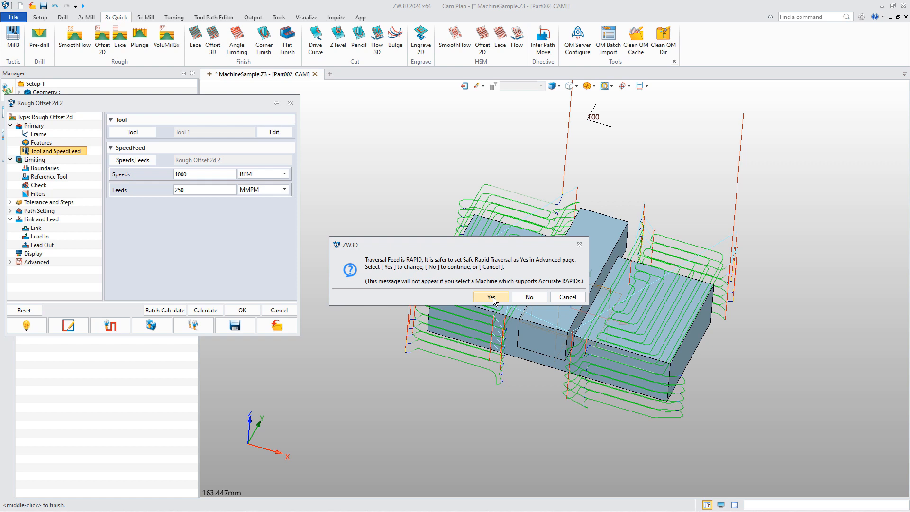
click(567, 297)
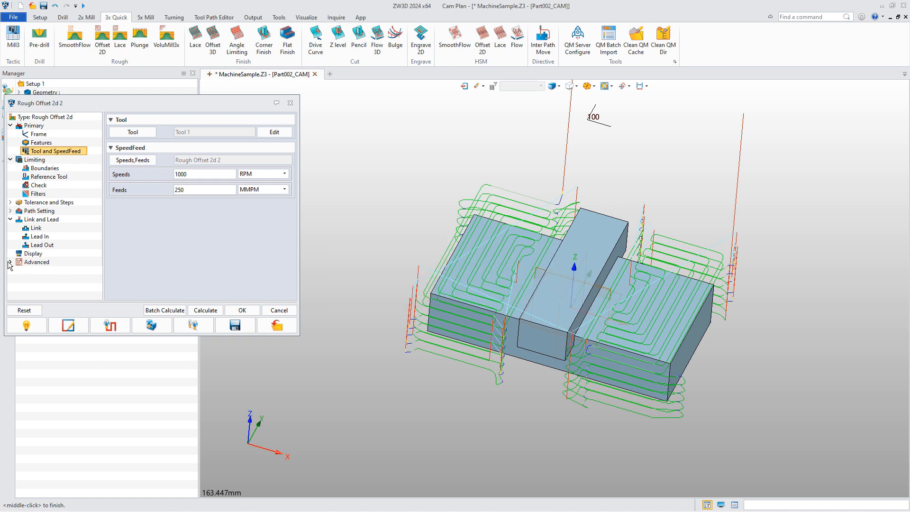
Step: Recalculate Rough Offset 2d 2 with Safe RAPID Traversal changed to Yes in its advanced settings
double_click(35, 262)
click(47, 288)
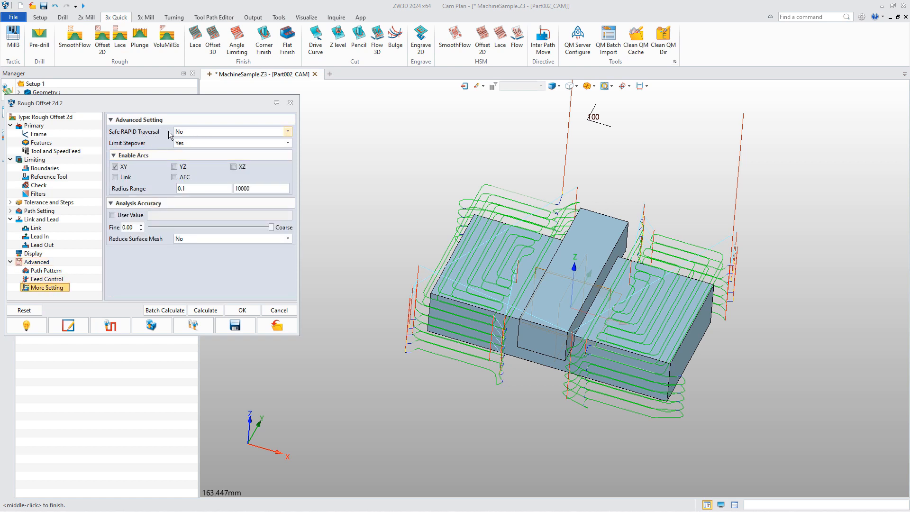
click(211, 311)
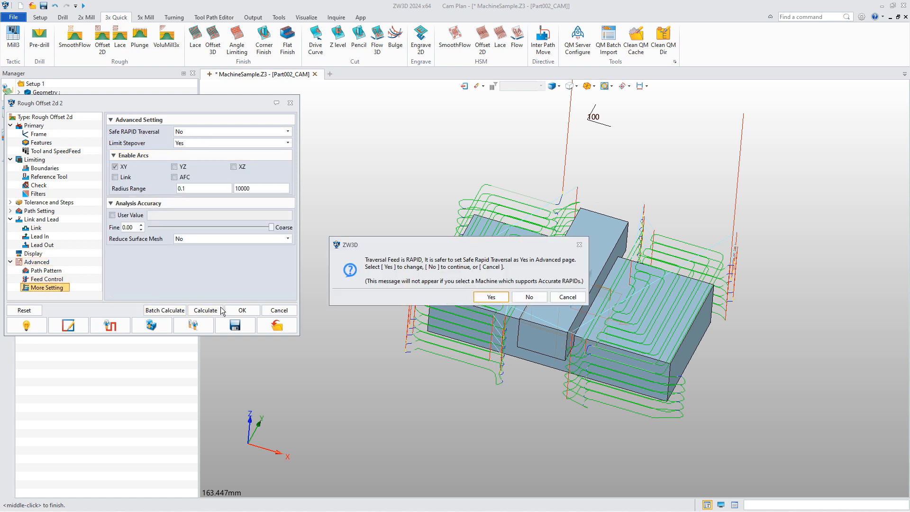
click(491, 297)
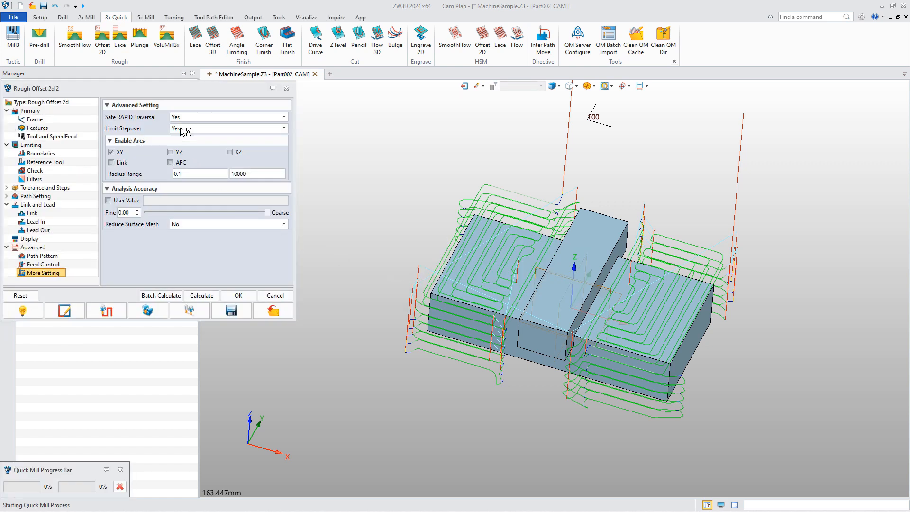
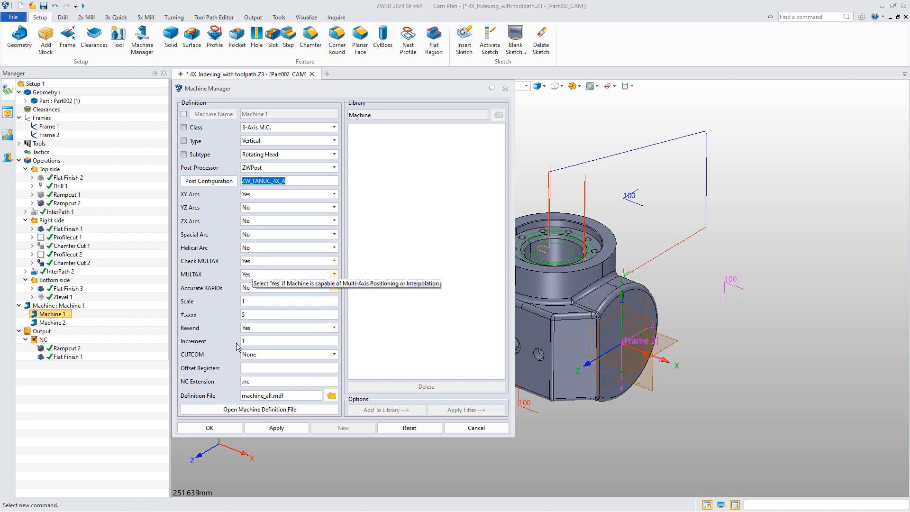
Step: Check which post configurations Machine 1 and Machine 2 use in the 4X_Indexing_with toolpath plan, closing both machine definitions
click(209, 428)
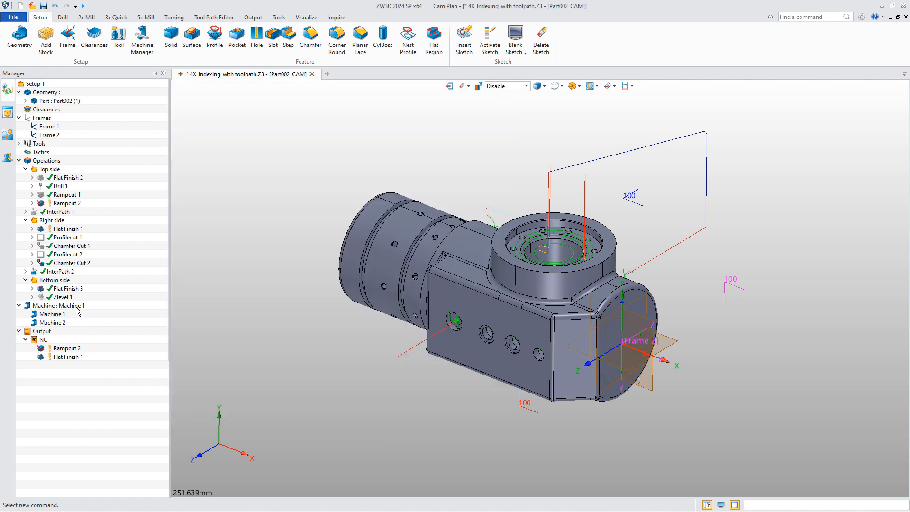
double_click(68, 323)
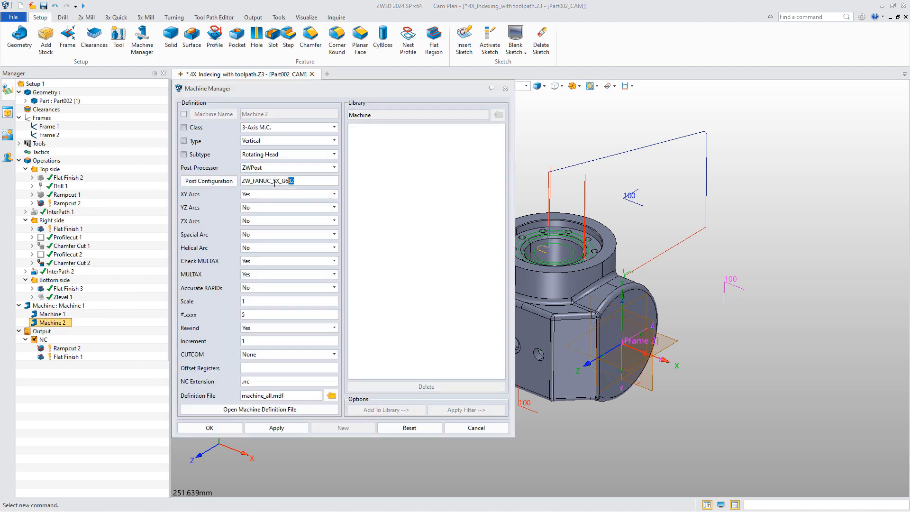
drag(274, 183, 240, 182)
click(209, 428)
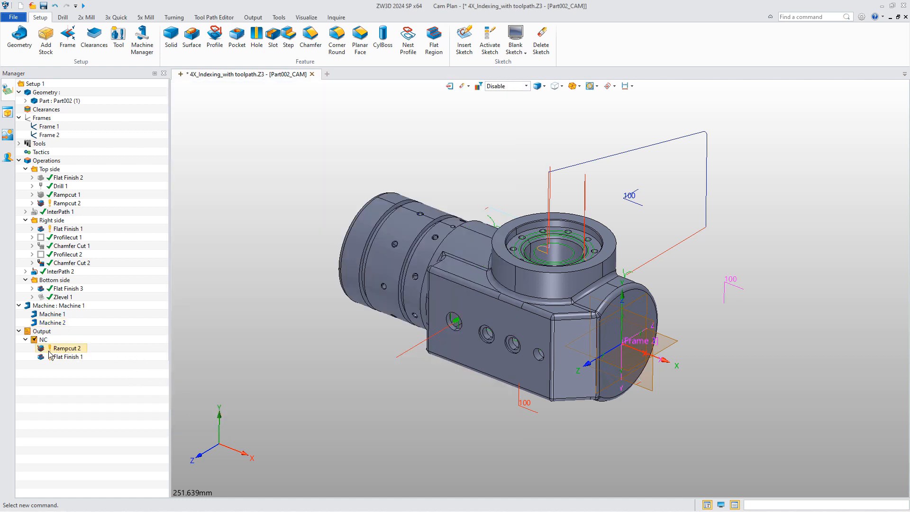
Step: Recalculate the outdated Rampcut 2 and Flat Finish 1 operations together
click(67, 203)
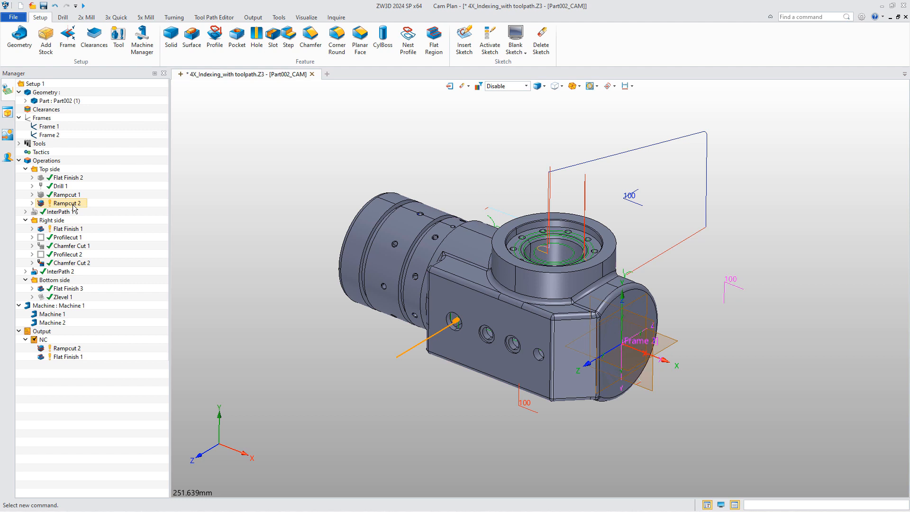
ctrl+click(72, 228)
right_click(75, 232)
click(108, 236)
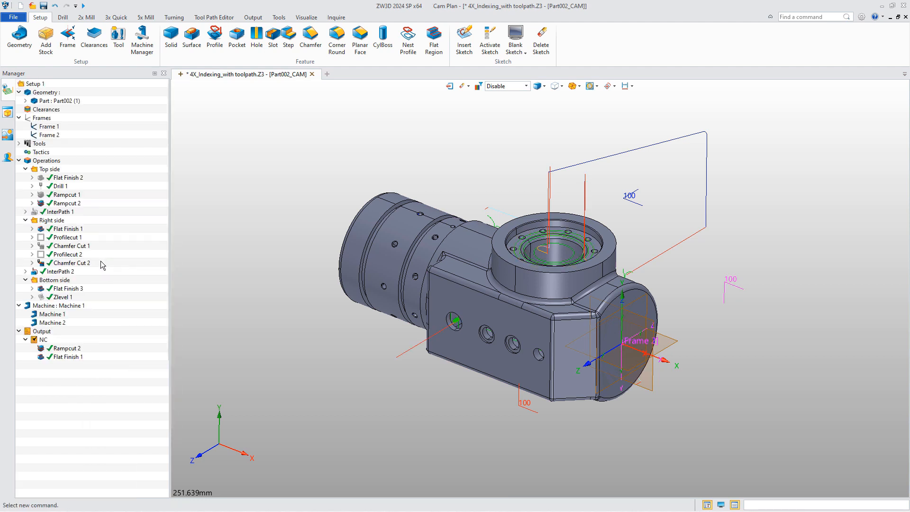
Step: Configure the NC output for Machine 1 with Part Id 11, the programmer's name and Toolpath Space set to Machine
right_click(44, 341)
click(67, 427)
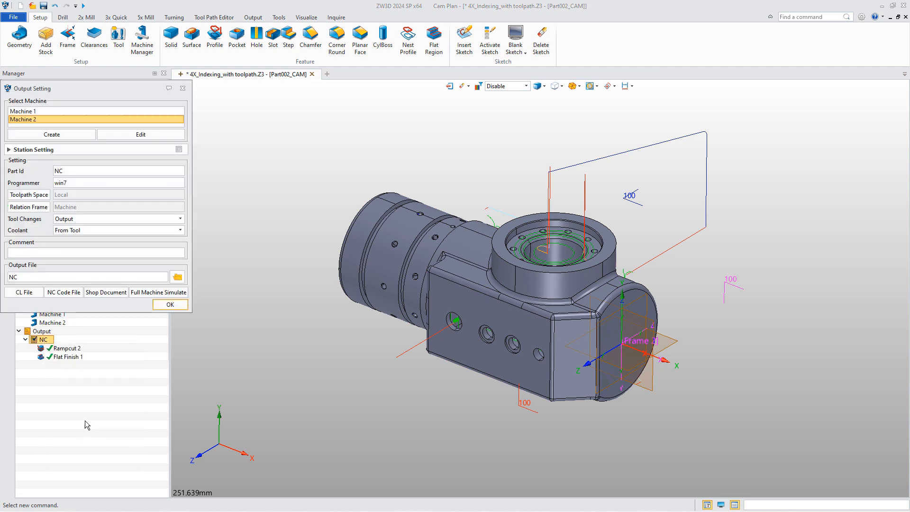
drag(71, 90, 183, 150)
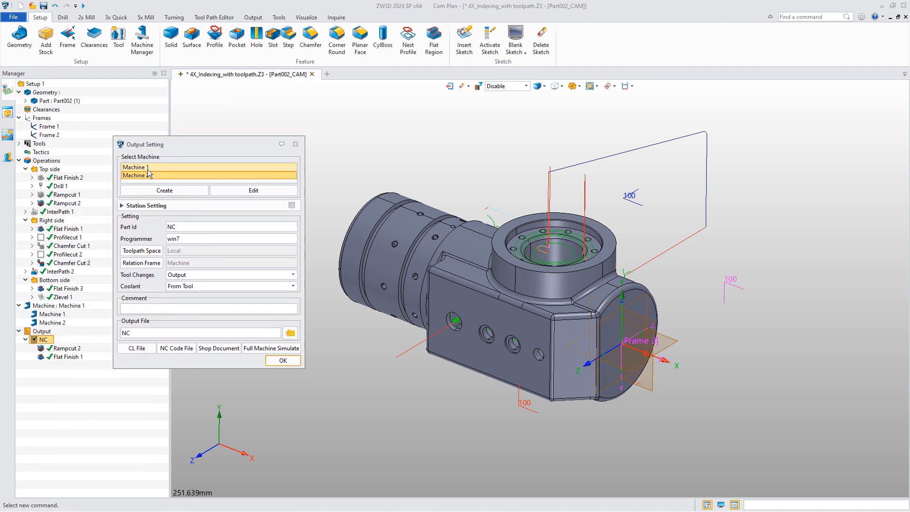
click(149, 166)
drag(185, 231, 158, 231)
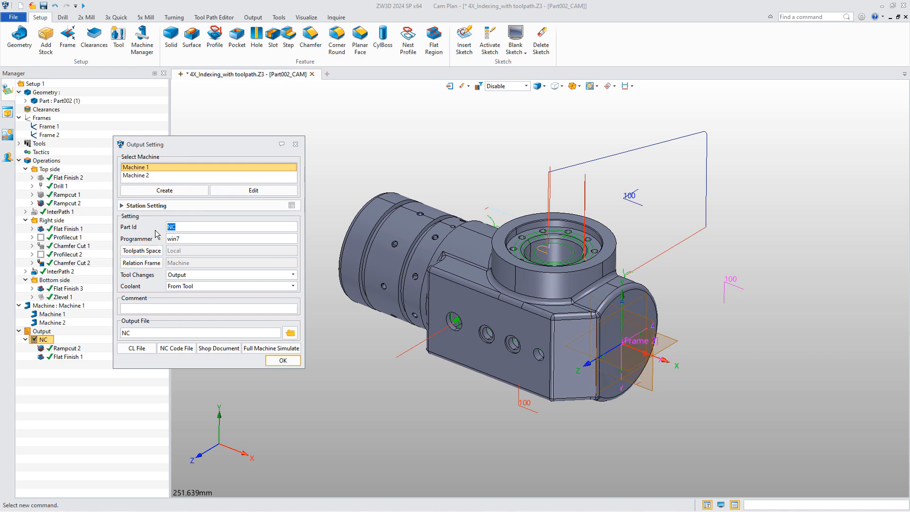
double_click(183, 241)
key(BackSpace)
click(152, 255)
double_click(178, 279)
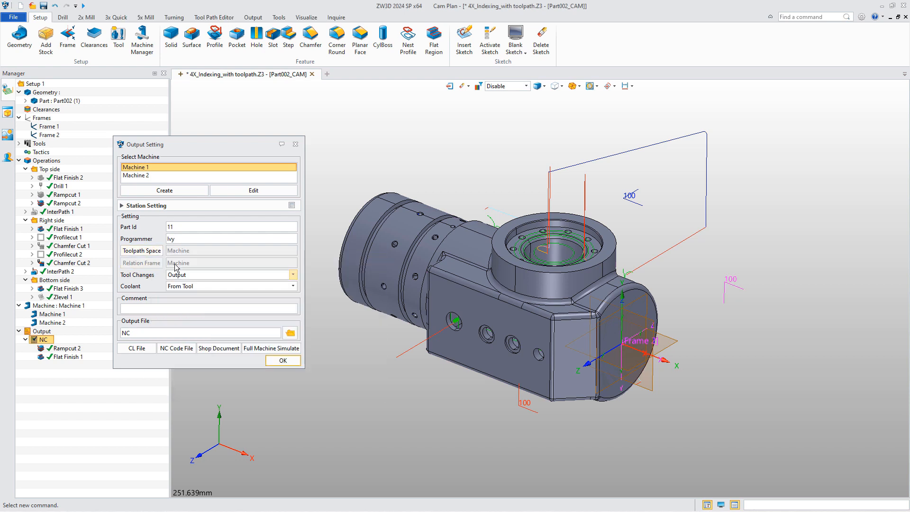
Step: Output the CL file over the existing NC.cl, examine its header through the ORIGIN line, and close it
click(137, 349)
click(473, 299)
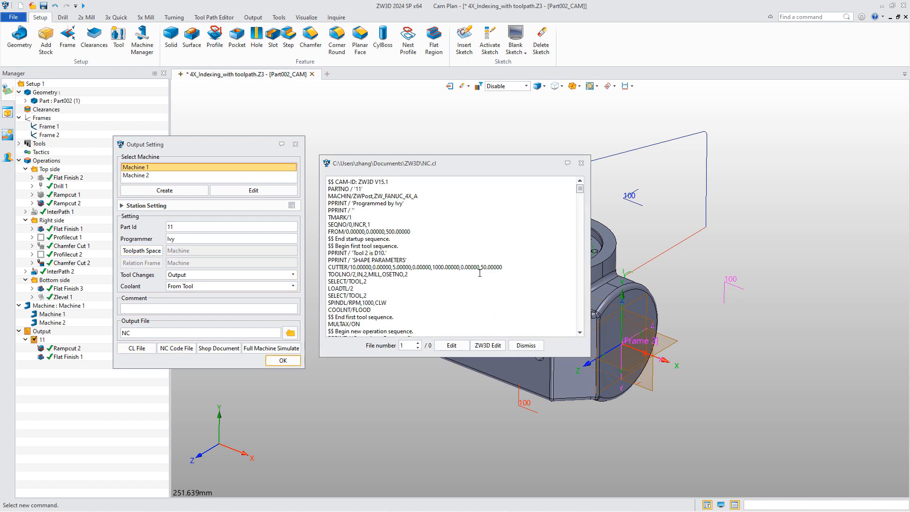
drag(579, 190, 579, 190)
scroll(383, 302, down, 1)
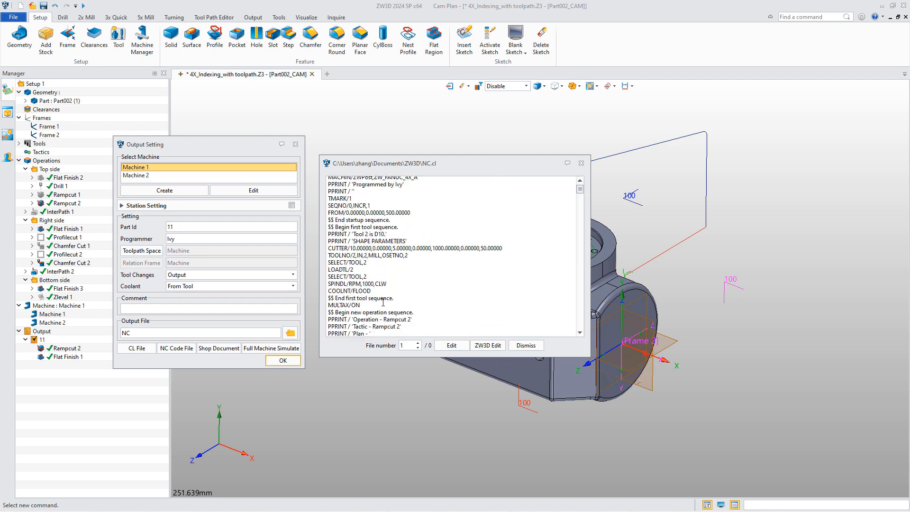
scroll(343, 290, down, 2)
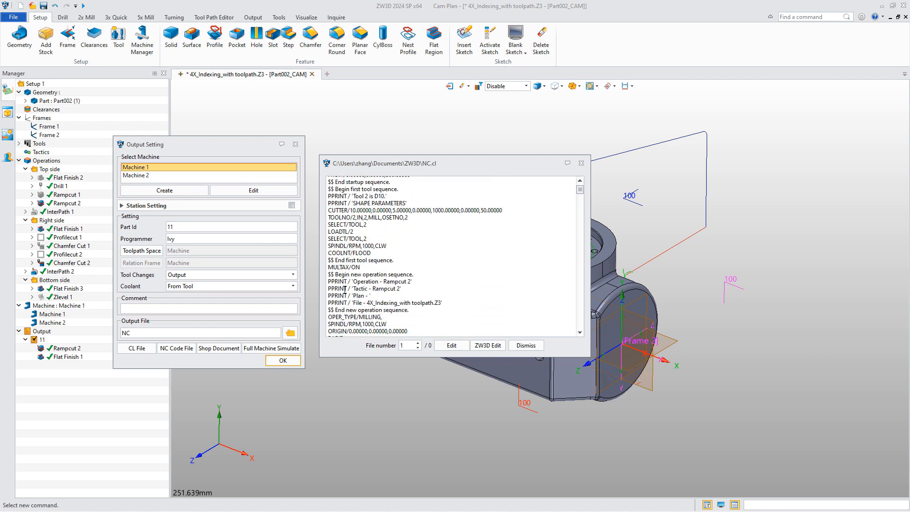
drag(407, 323, 329, 321)
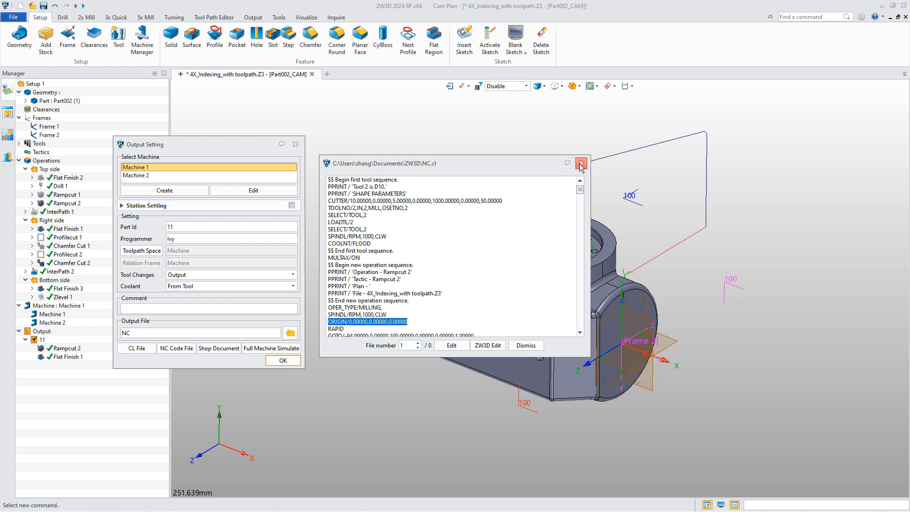
click(581, 164)
Step: Generate the NC code file for Machine 1, overwriting NC.nc, and open it in Notepad++
click(176, 348)
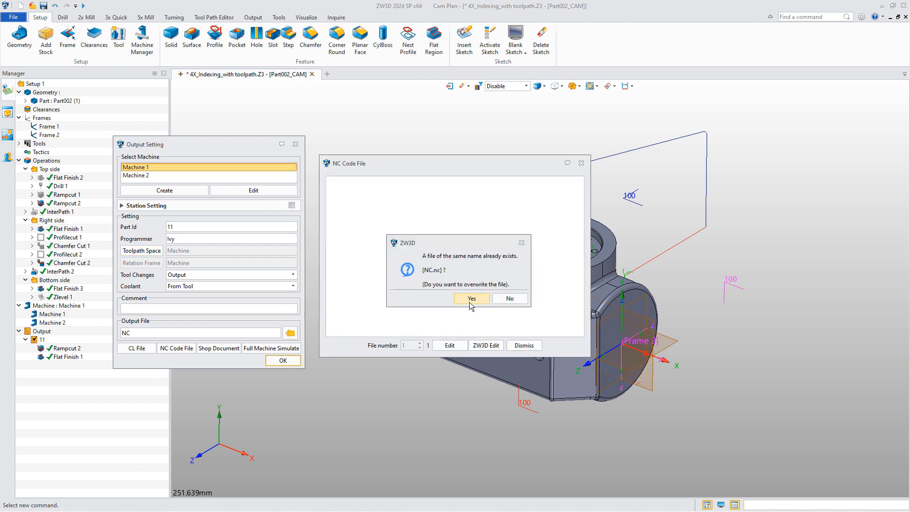
click(471, 299)
scroll(425, 302, down, 20)
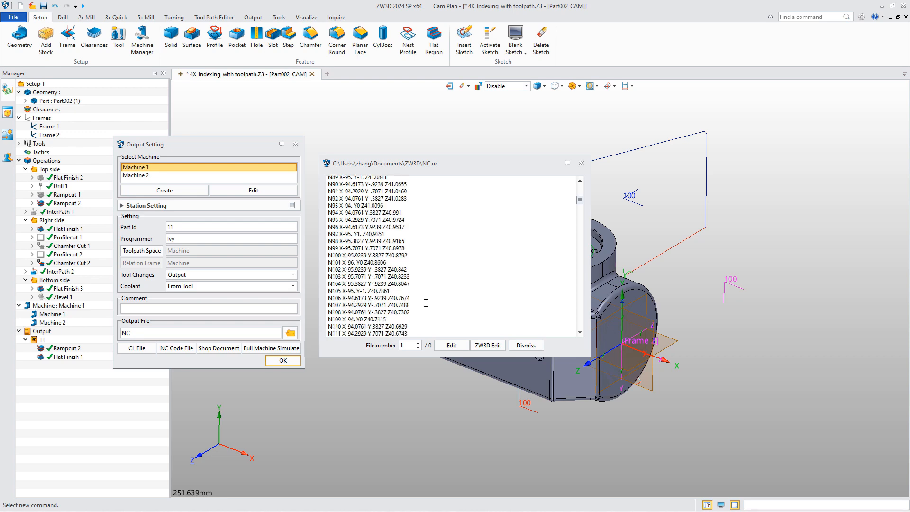
click(448, 345)
Step: Search NC.nc for the letter A to examine the rotary A-axis moves, and close the search
click(298, 136)
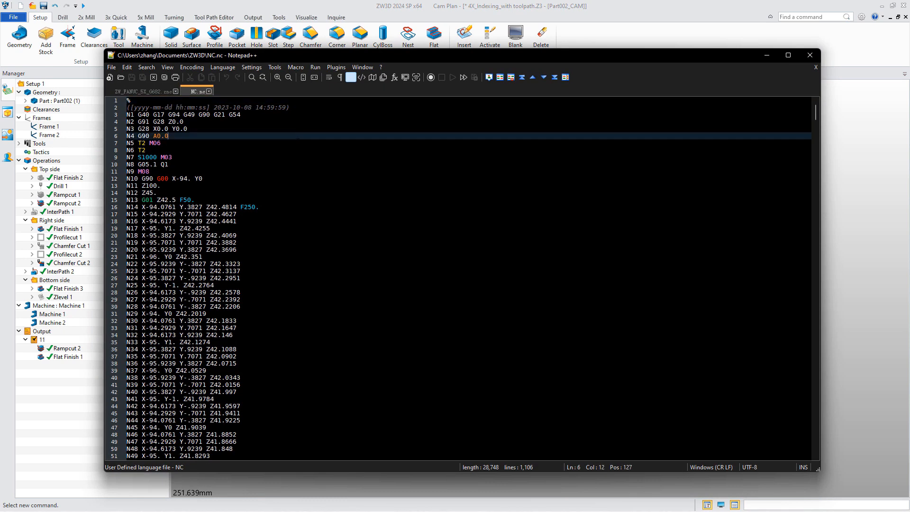
key(shift+Left)
key(ctrl+f)
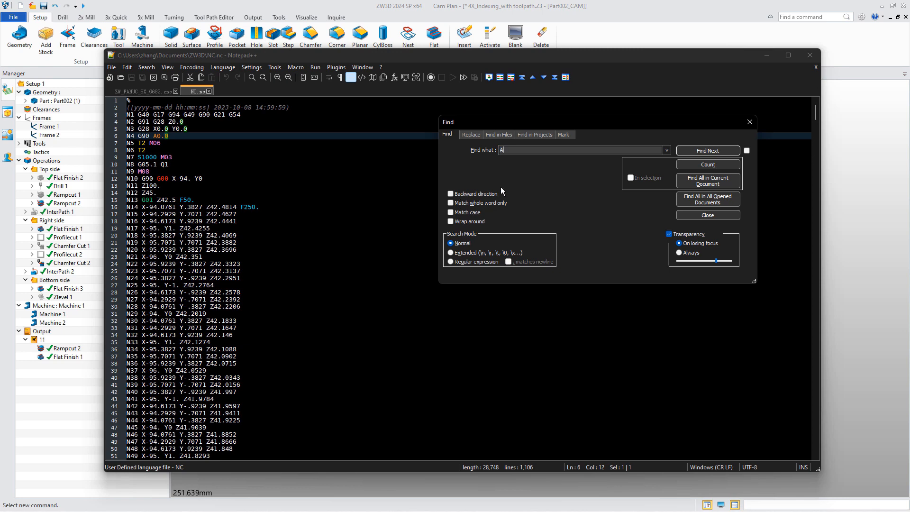
click(708, 150)
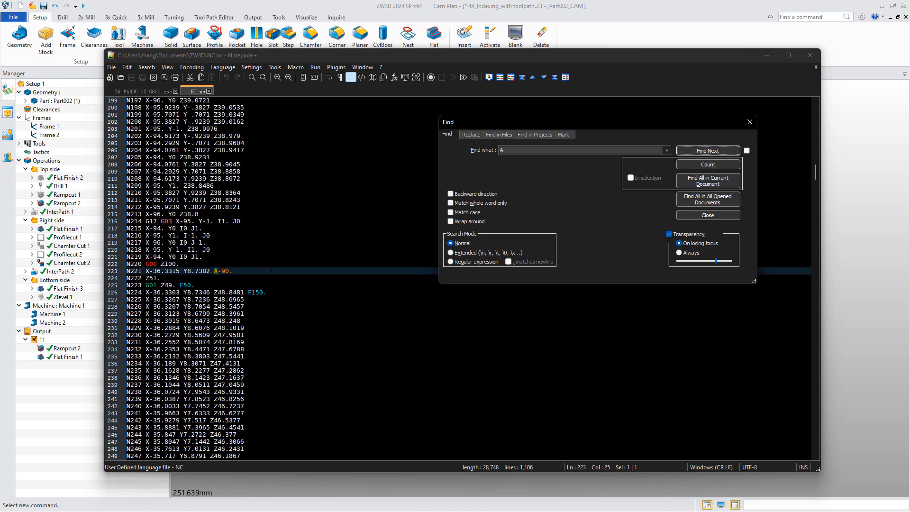
scroll(559, 202, down, 2)
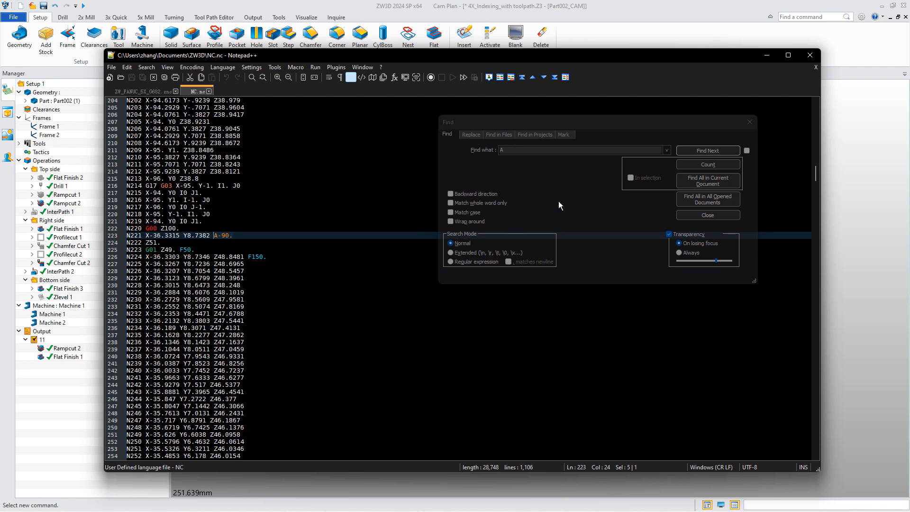
click(749, 122)
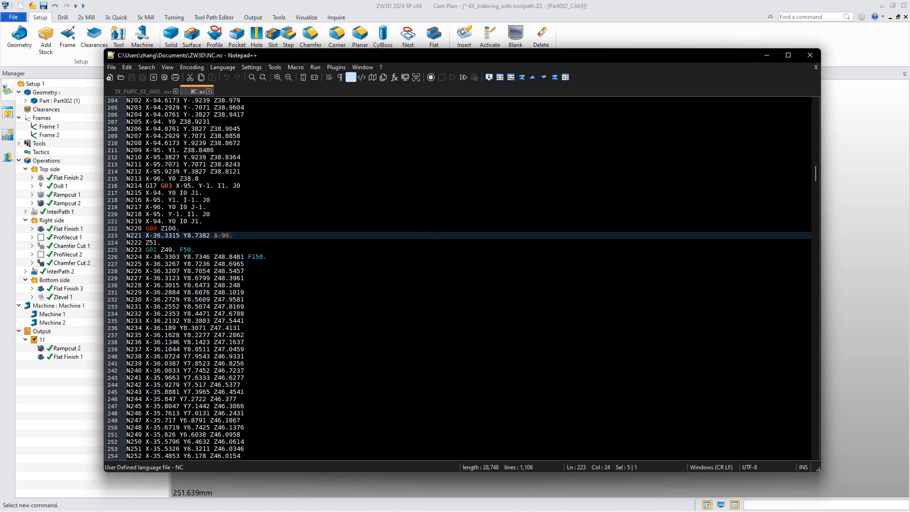
Step: Close NC.nc, return to ZW3D and accept the output settings
click(209, 92)
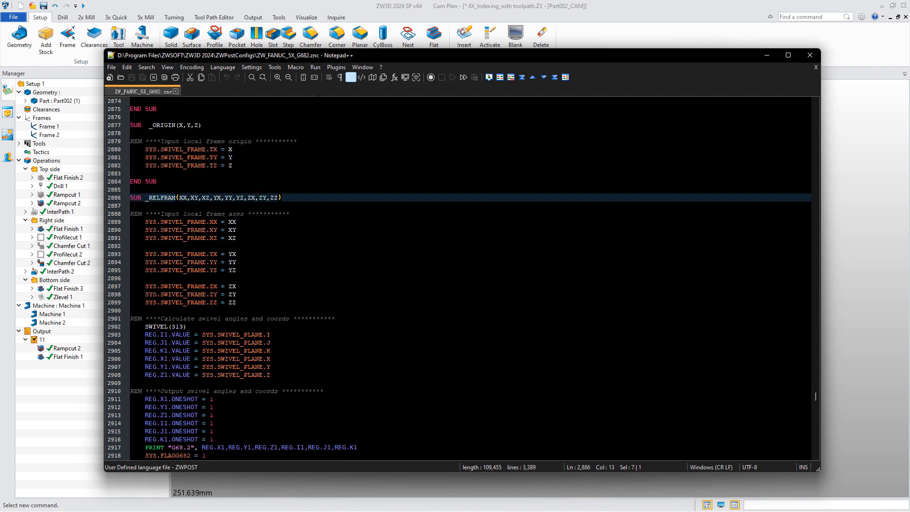
click(766, 55)
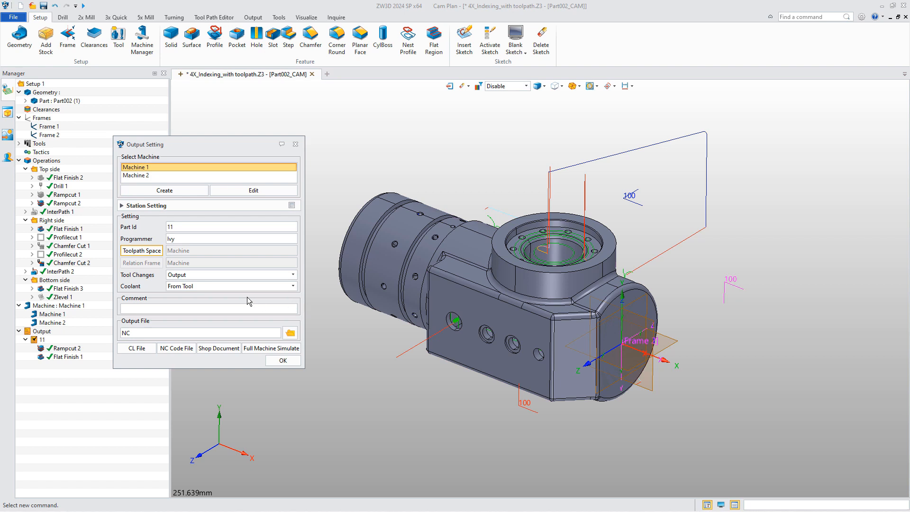
click(282, 361)
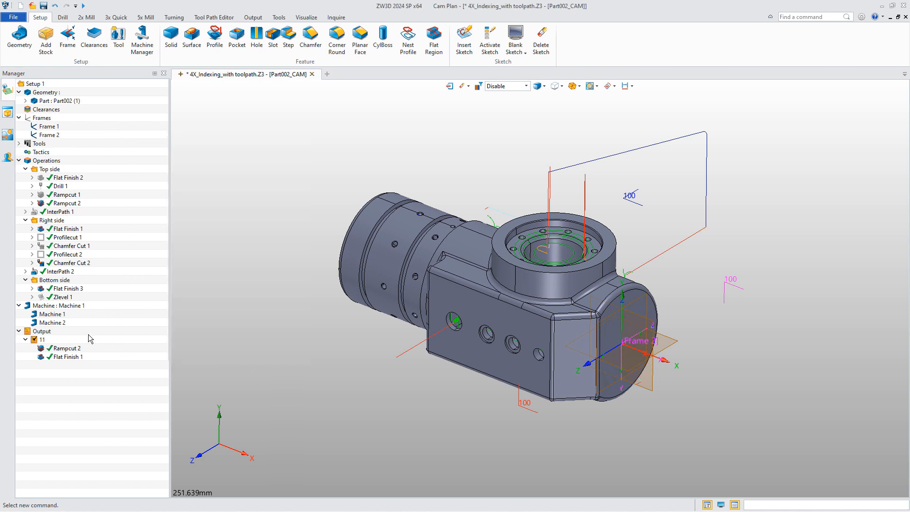
Step: Check Machine 2's post configuration name and leave its definition without changes
double_click(52, 322)
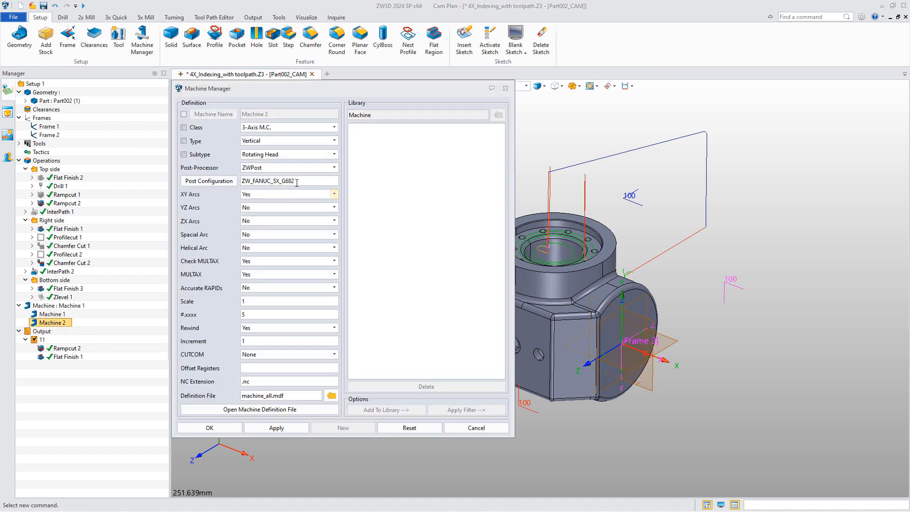
drag(297, 182, 221, 185)
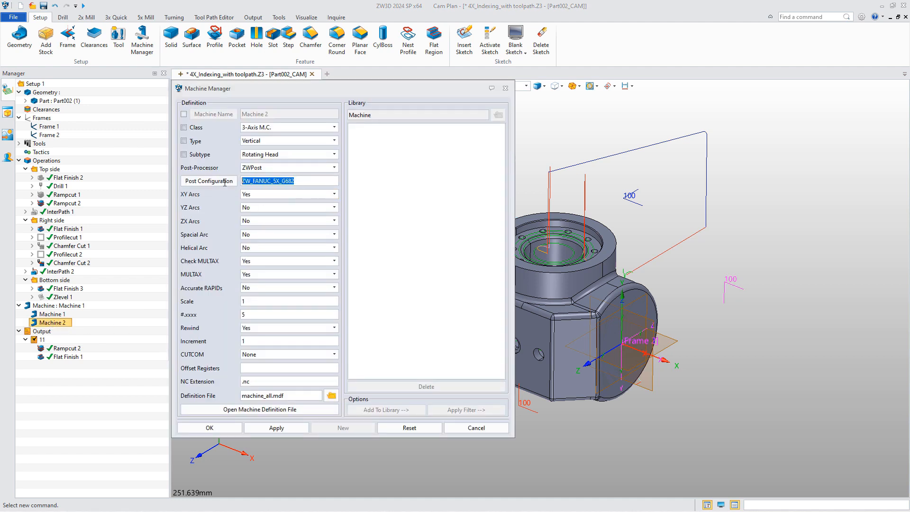
click(475, 428)
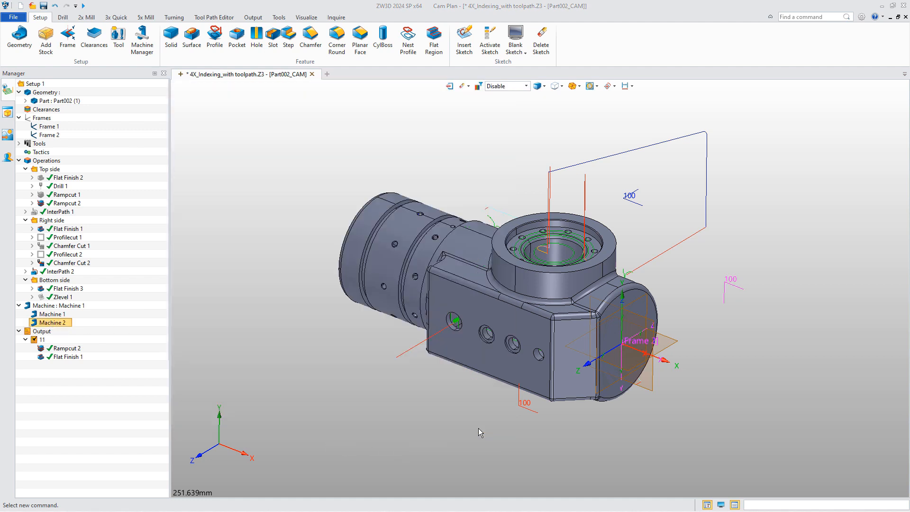
Step: Switch output 11 to Machine 2, with Toolpath Space set to Local and Relation Frame set to Machine
right_click(44, 342)
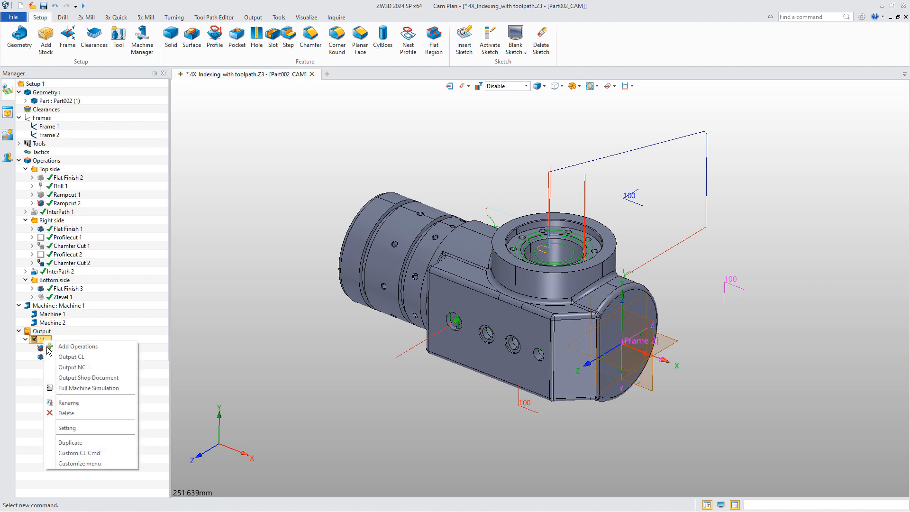
click(67, 428)
click(26, 119)
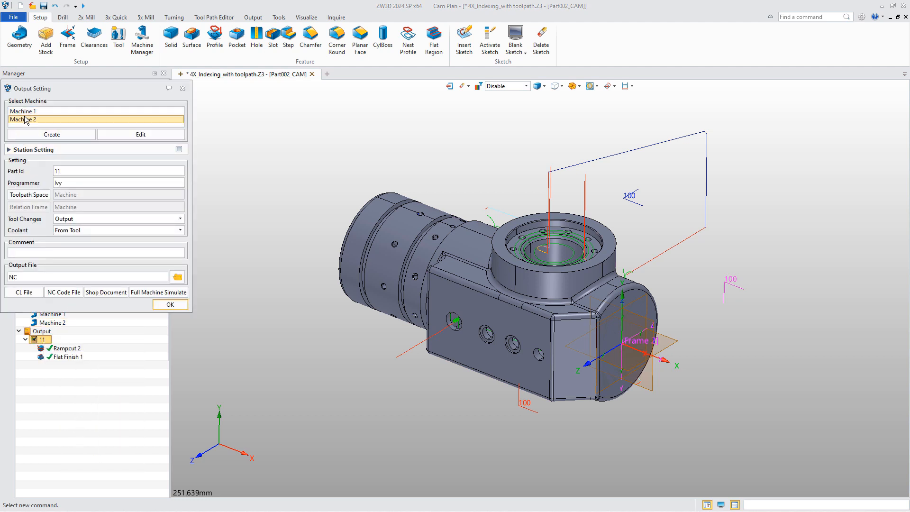
click(28, 194)
double_click(61, 233)
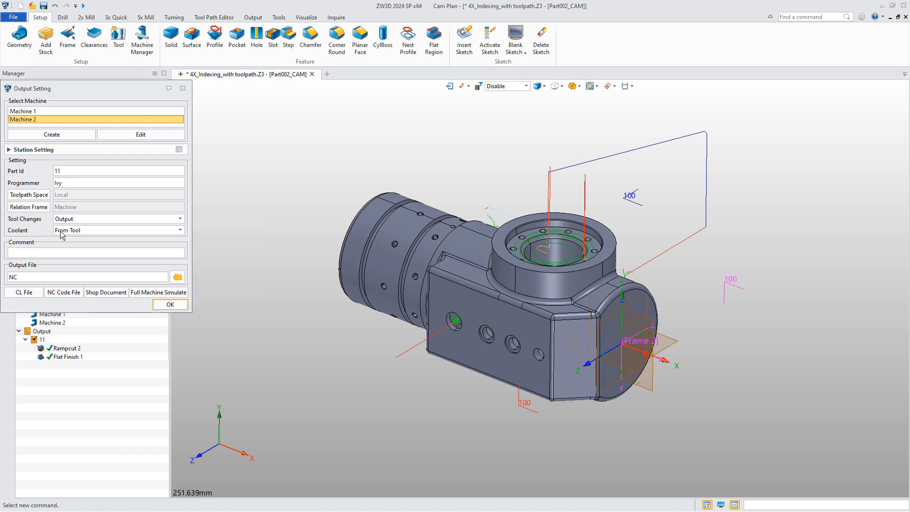
click(38, 207)
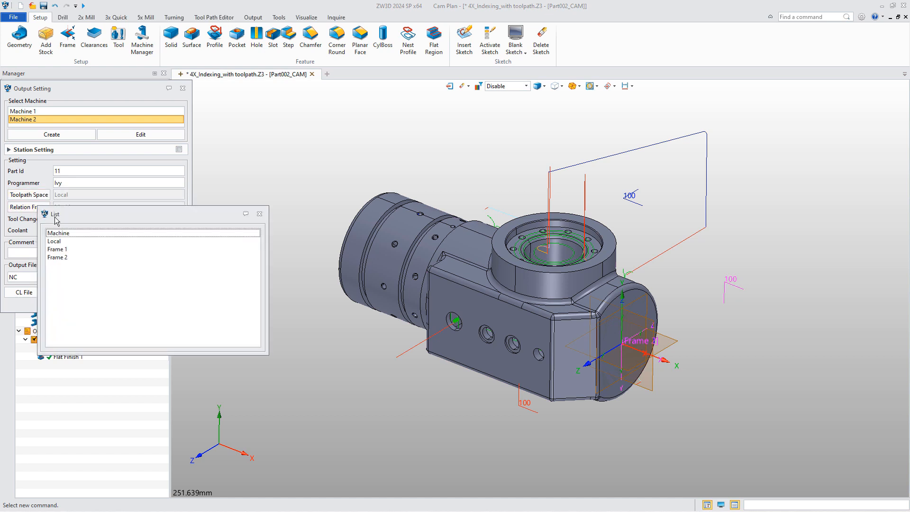
click(59, 233)
double_click(59, 234)
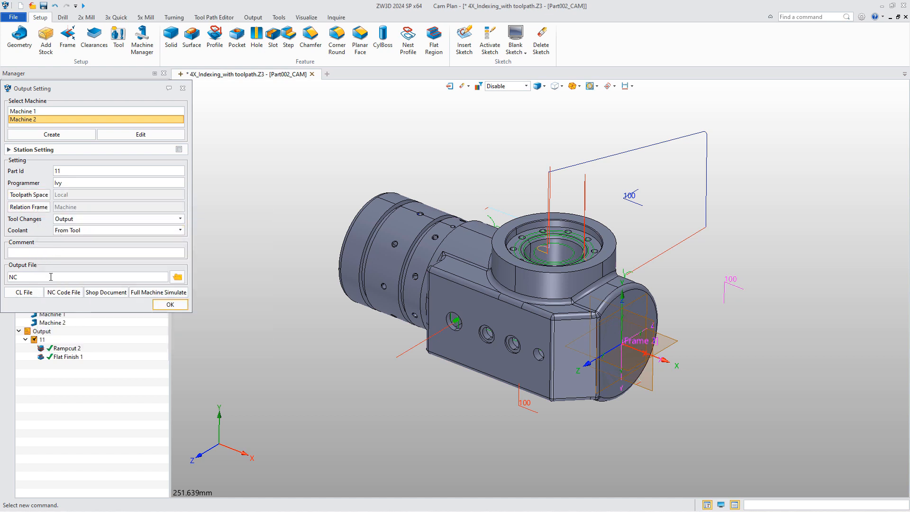
Step: Generate the CL file for output 11, examine its ORIGIN and RELFRAM lines, and close it
click(24, 292)
click(468, 299)
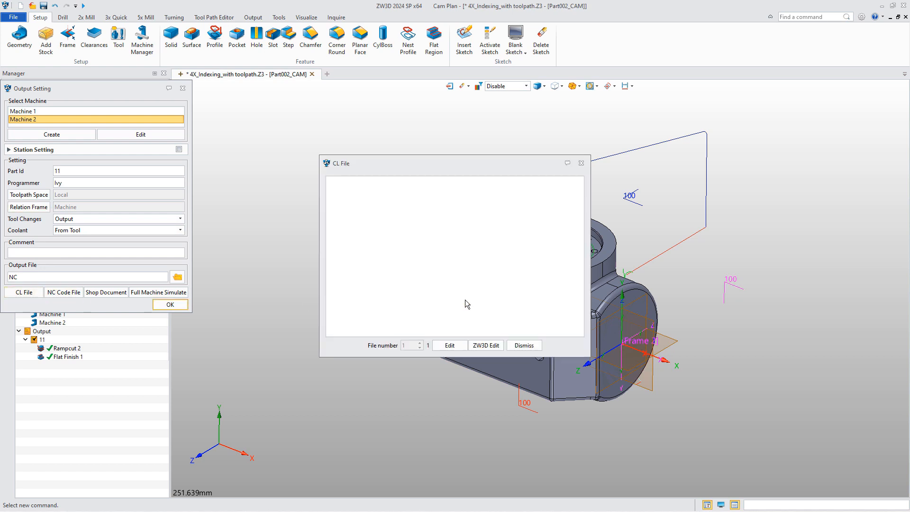
scroll(382, 274, down, 2)
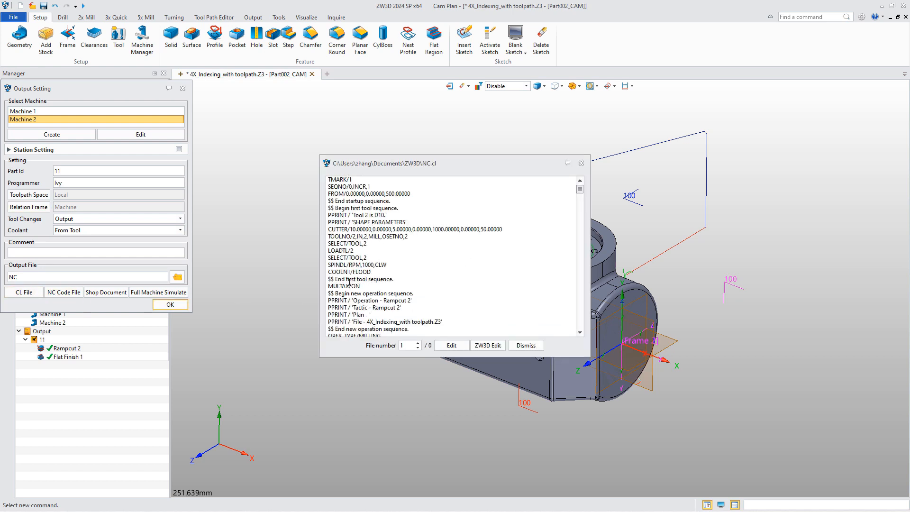
scroll(349, 282, down, 3)
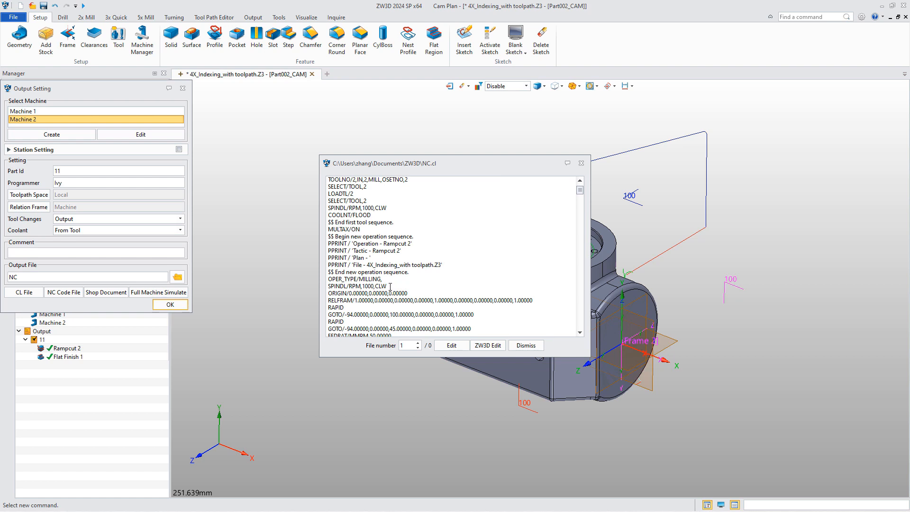
drag(533, 301, 325, 297)
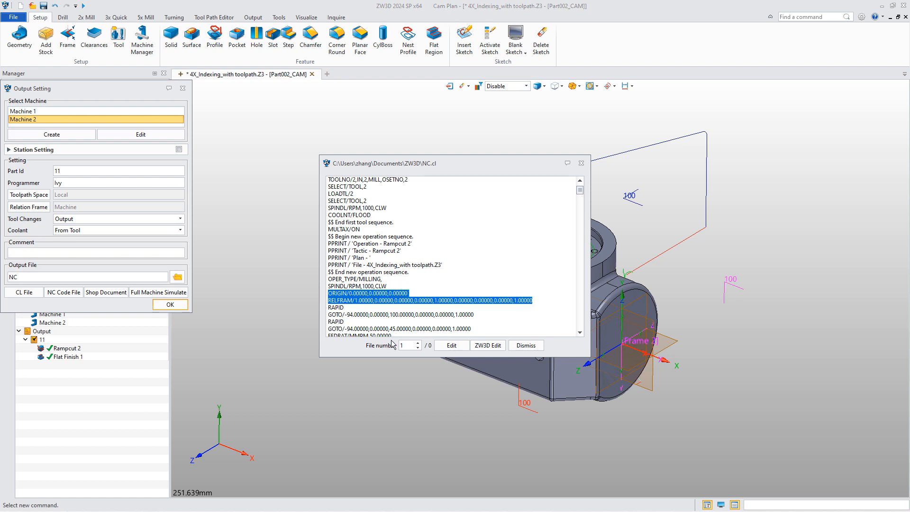
click(579, 165)
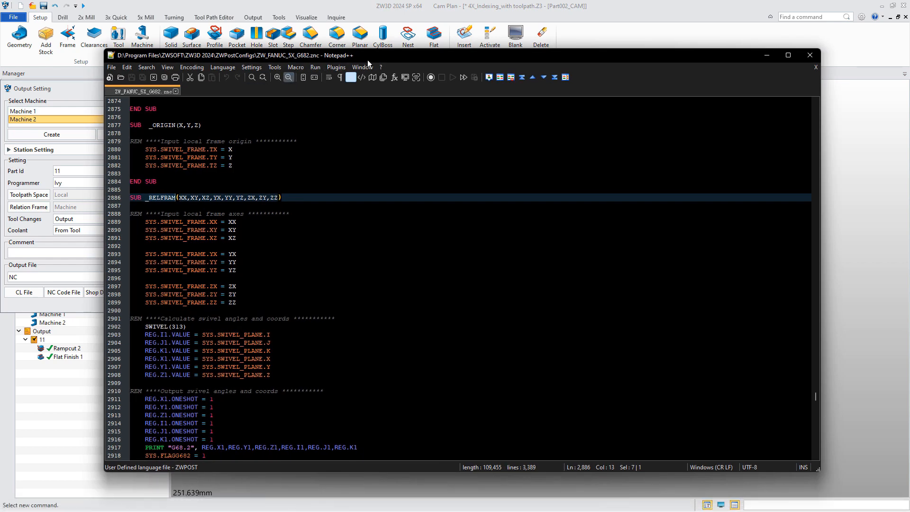
Step: Examine the _ORIGIN, _RELFRAM and _OPER_TYPE subroutines of ZW_FANUC_5X_G682.znc in Notepad++, and return to ZW3D
double_click(402, 55)
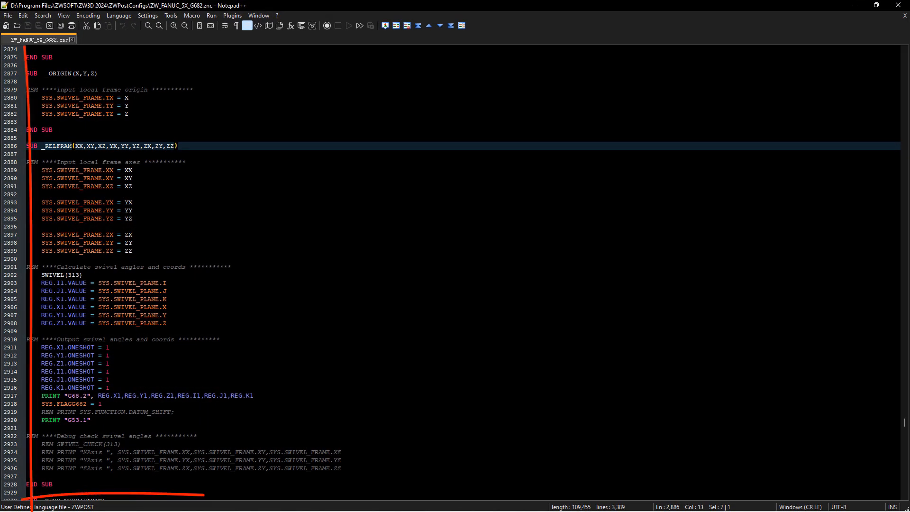
drag(45, 67, 98, 74)
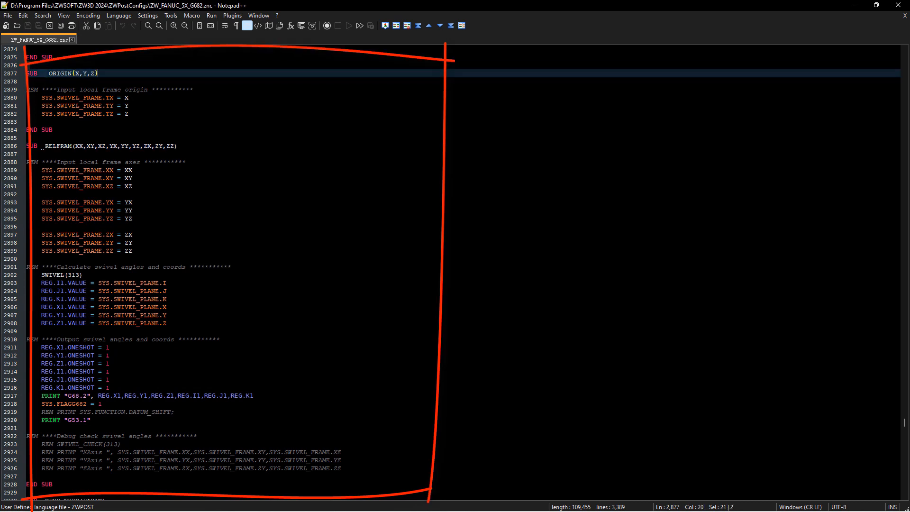
drag(42, 146, 108, 146)
click(56, 283)
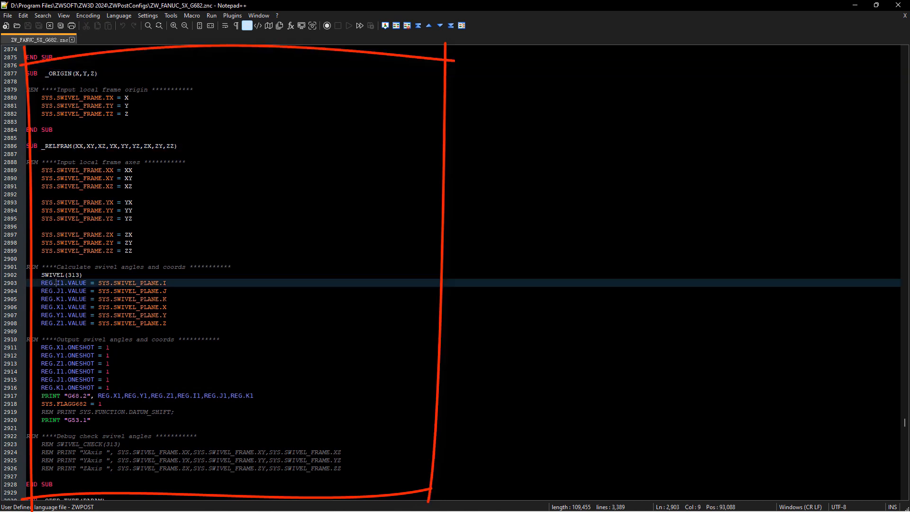
scroll(56, 283, down, 4)
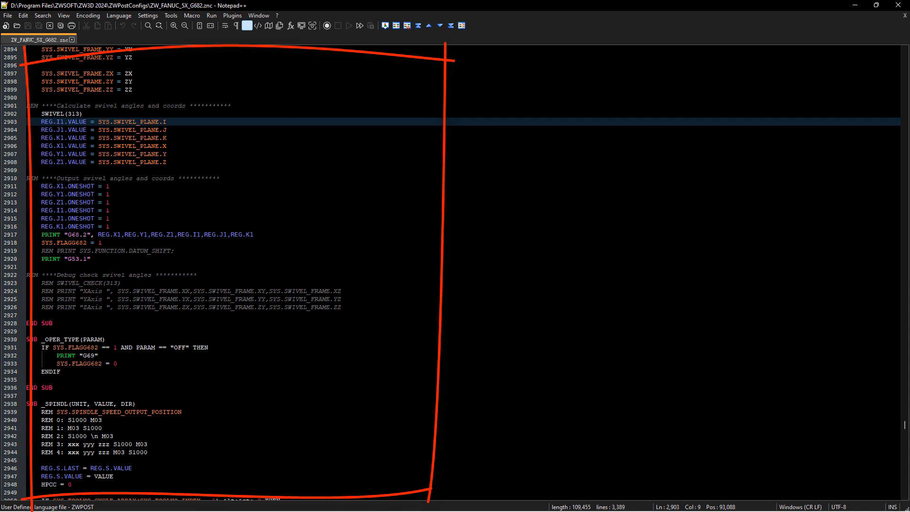
drag(117, 363, 43, 347)
drag(91, 259, 41, 242)
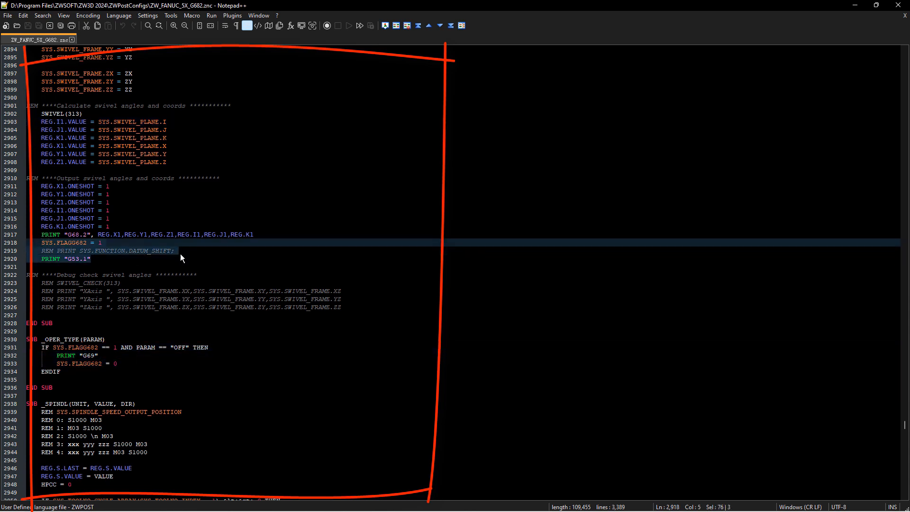
click(854, 6)
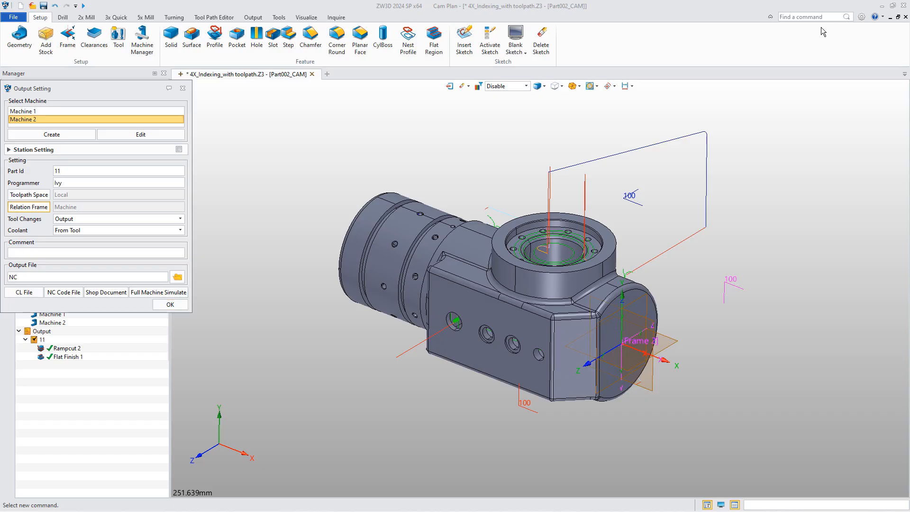
Step: Generate the NC code for output 11 and examine its G68.2 and G53.1 lines and the program end
click(66, 293)
click(471, 300)
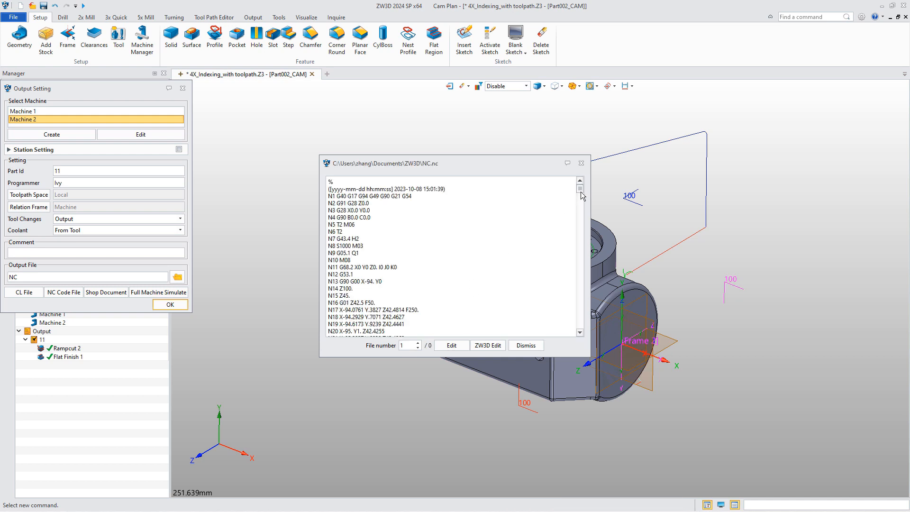
drag(578, 189, 578, 194)
scroll(469, 216, up, 7)
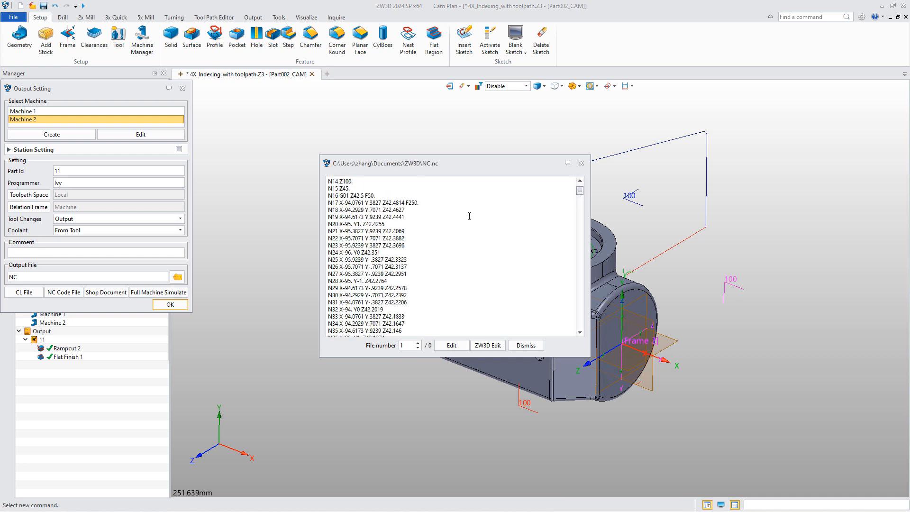
scroll(400, 243, up, 3)
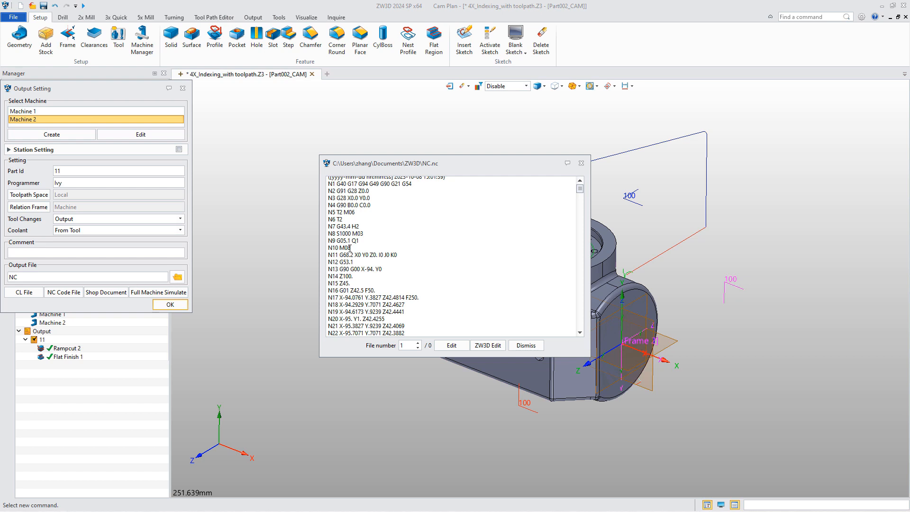
drag(356, 260, 327, 255)
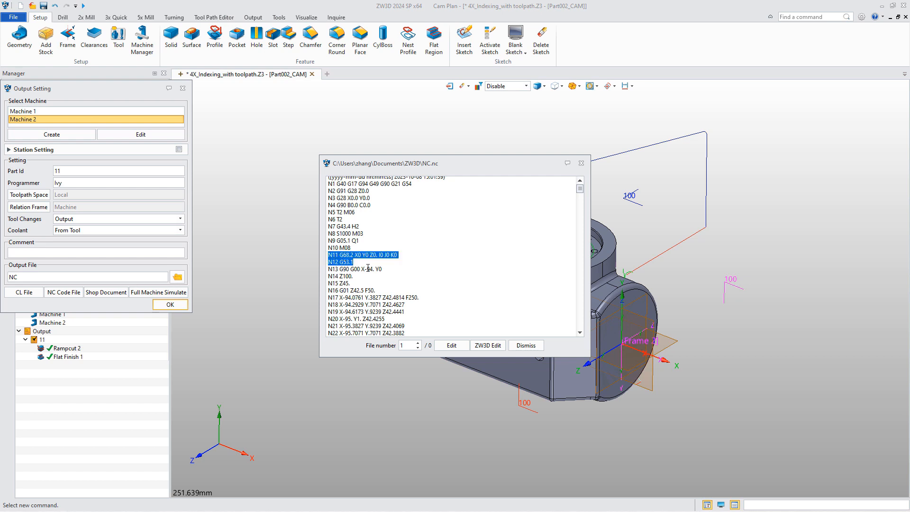
drag(579, 188, 468, 321)
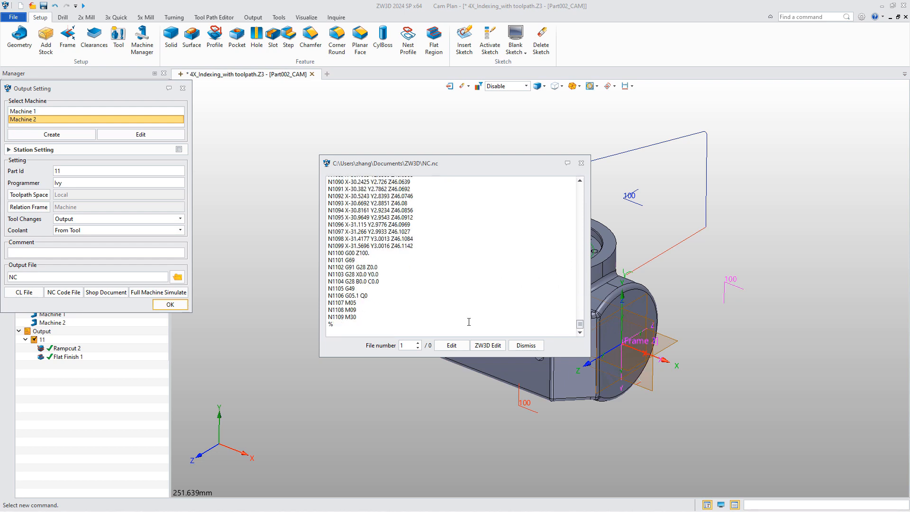
drag(356, 260, 327, 260)
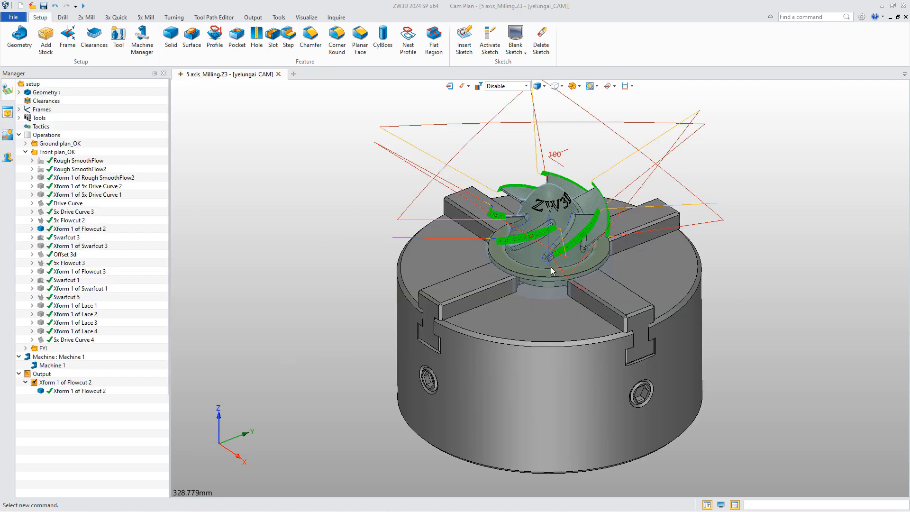
Step: Check Machine 1's post configuration name in the 5 axis_Milling plan and accept its definition without changes
middle_drag(543, 258, 529, 278)
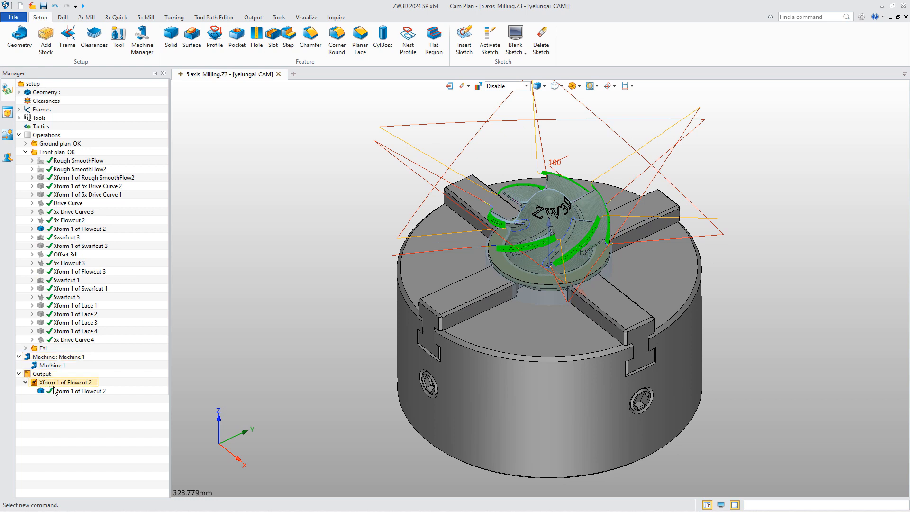
double_click(53, 365)
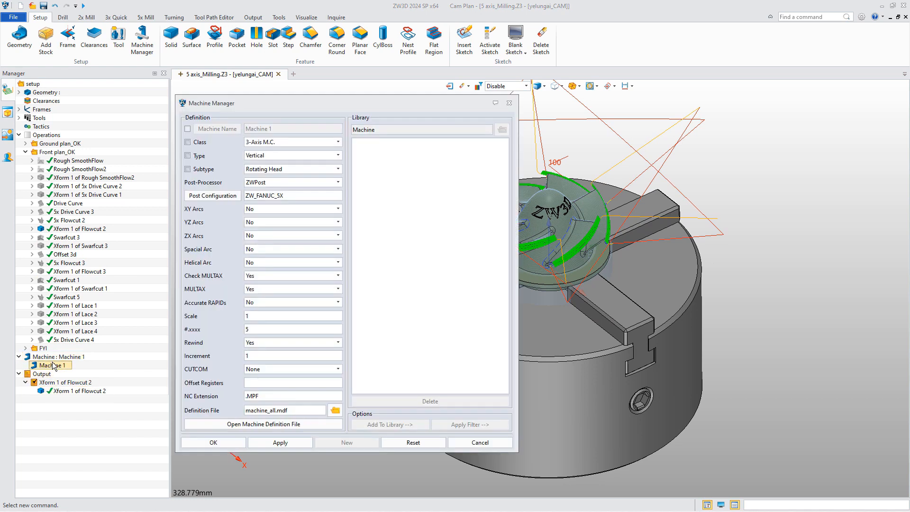
drag(284, 196, 245, 196)
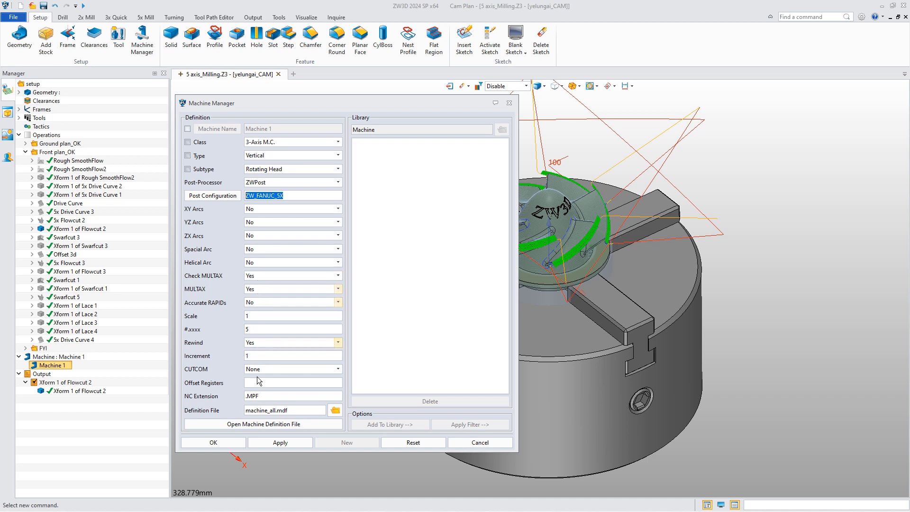
click(213, 442)
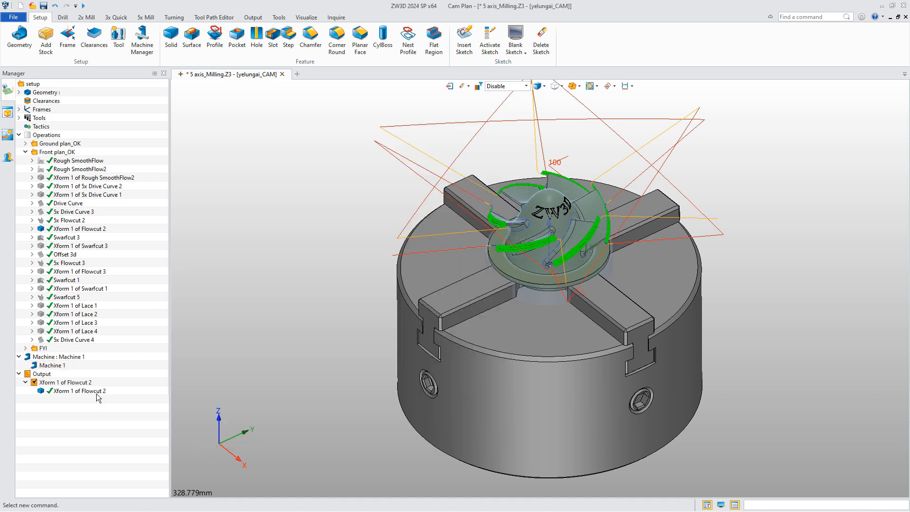
Step: Open the settings of the Xform 1 of Flowcut 2 output and generate its NC code file
click(57, 383)
right_click(56, 384)
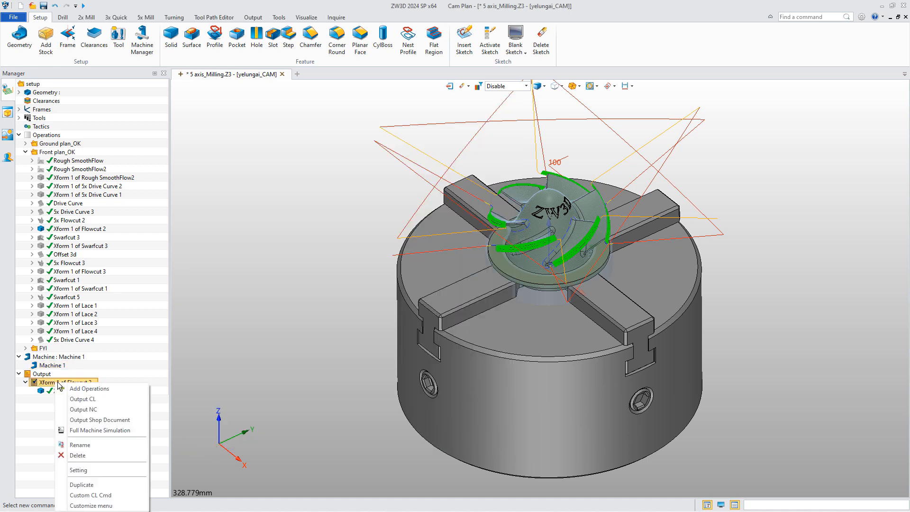
click(86, 473)
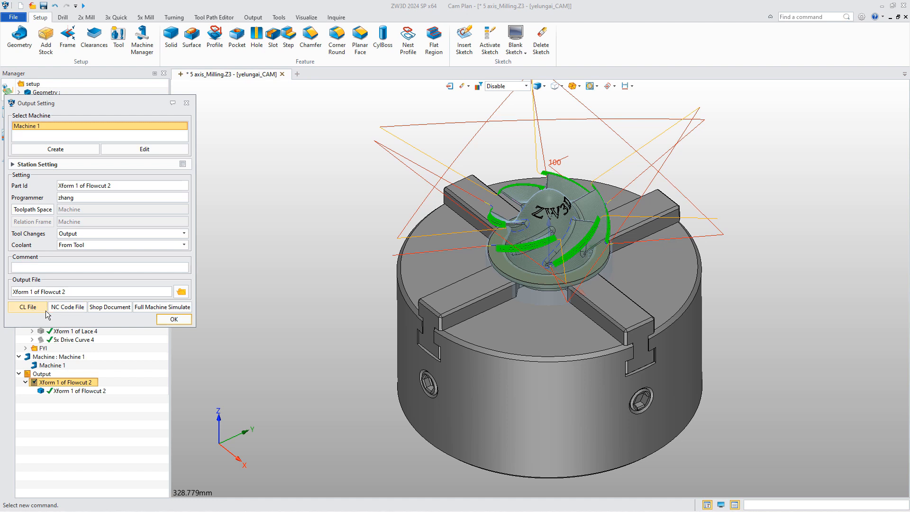
click(69, 306)
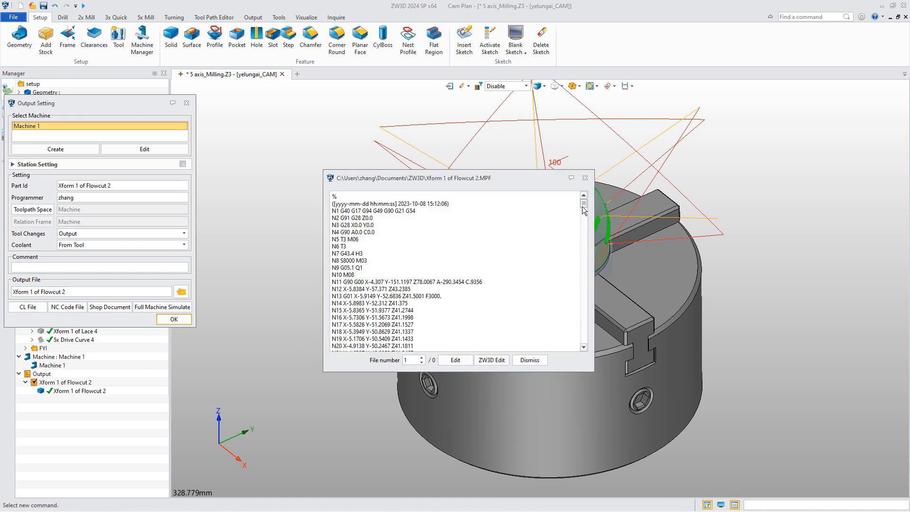
Step: Examine the simultaneous A- and C-axis moves in the generated NC code, close the file and accept the output settings
drag(583, 205, 583, 207)
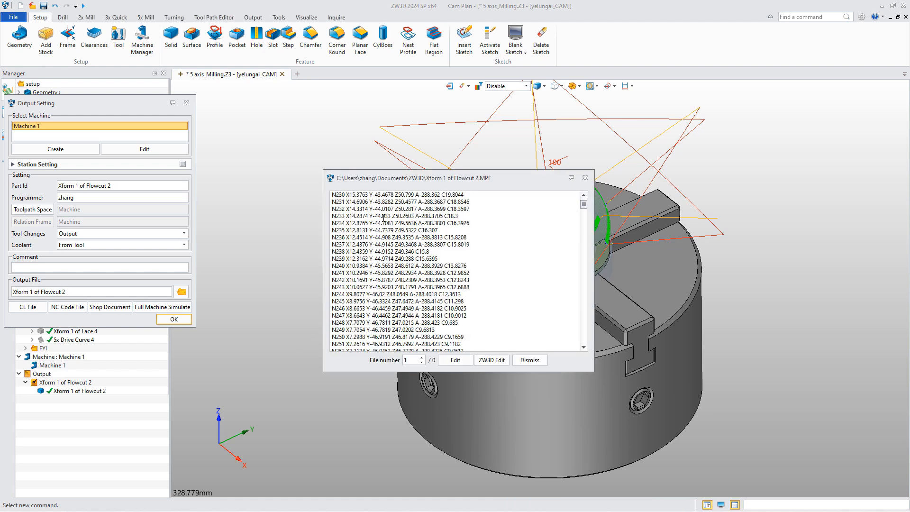
drag(383, 218, 477, 238)
click(415, 252)
drag(405, 244, 469, 244)
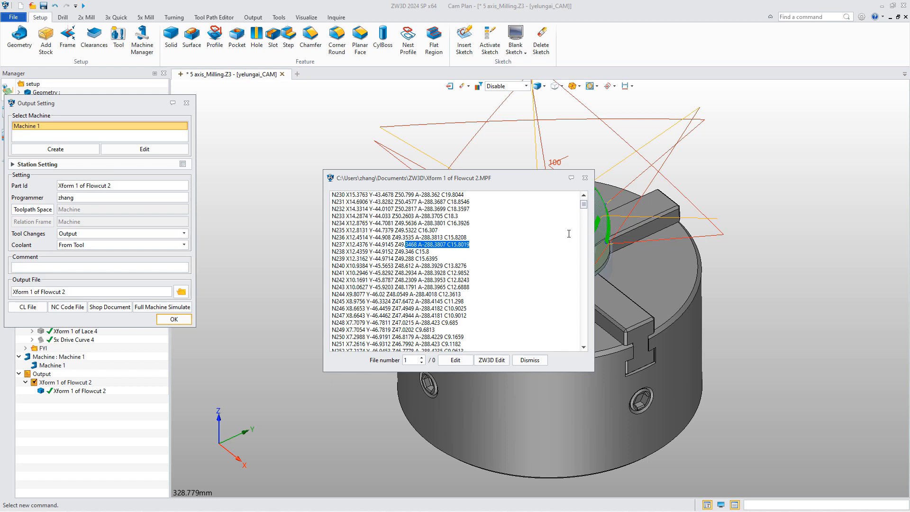
click(585, 178)
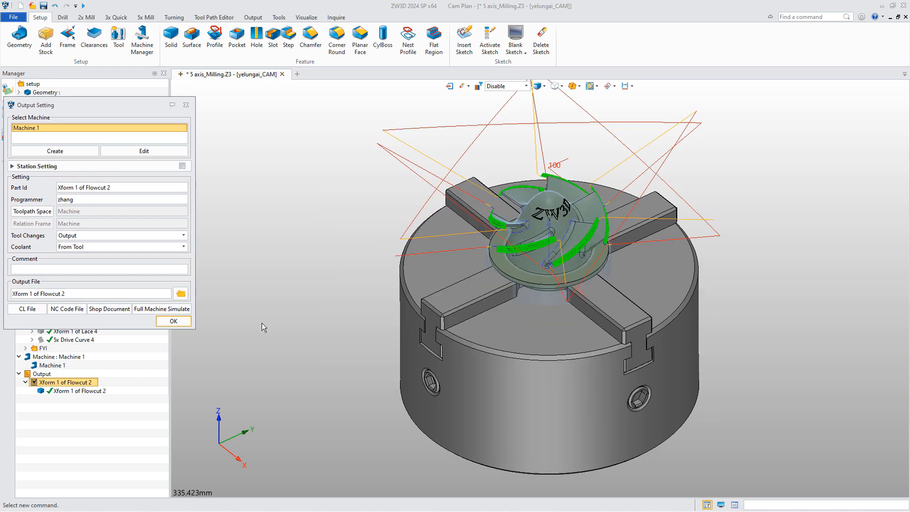
click(173, 320)
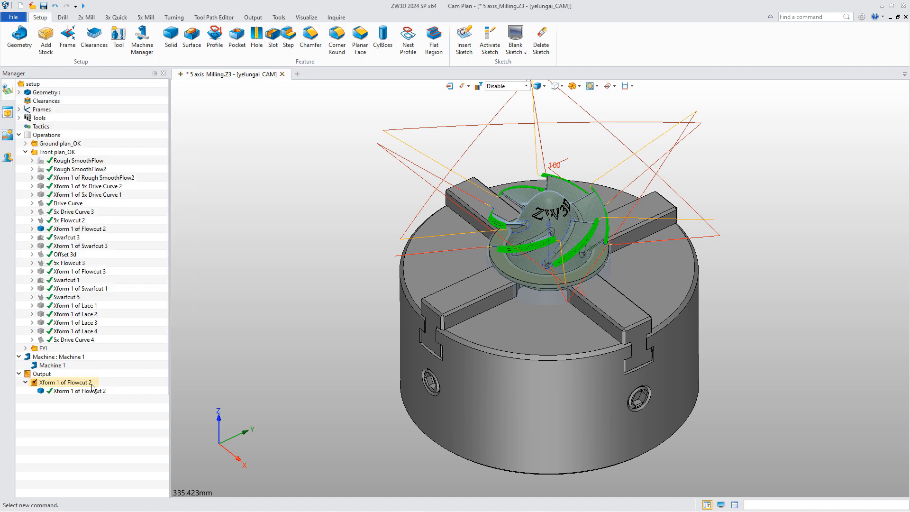
Step: Set the shop document to use the Operation List with the OpListExcel.xlsx template
click(41, 375)
right_click(43, 377)
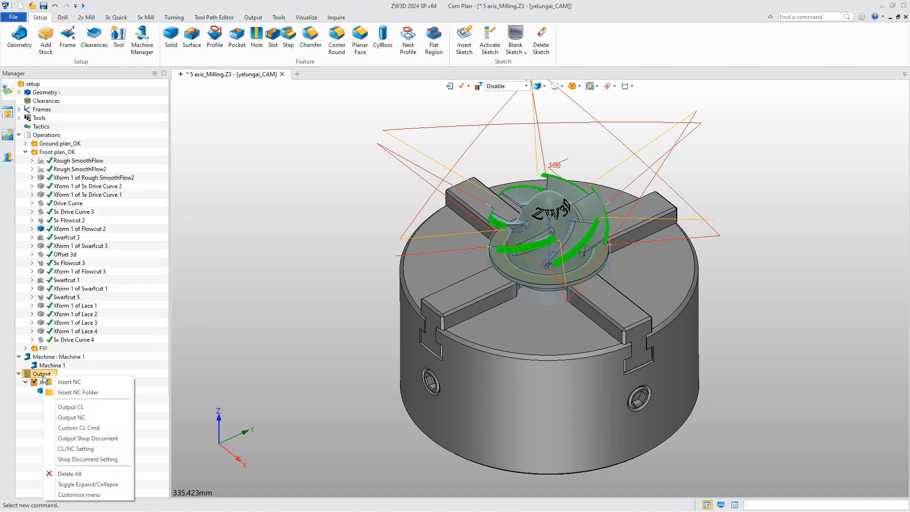
click(71, 460)
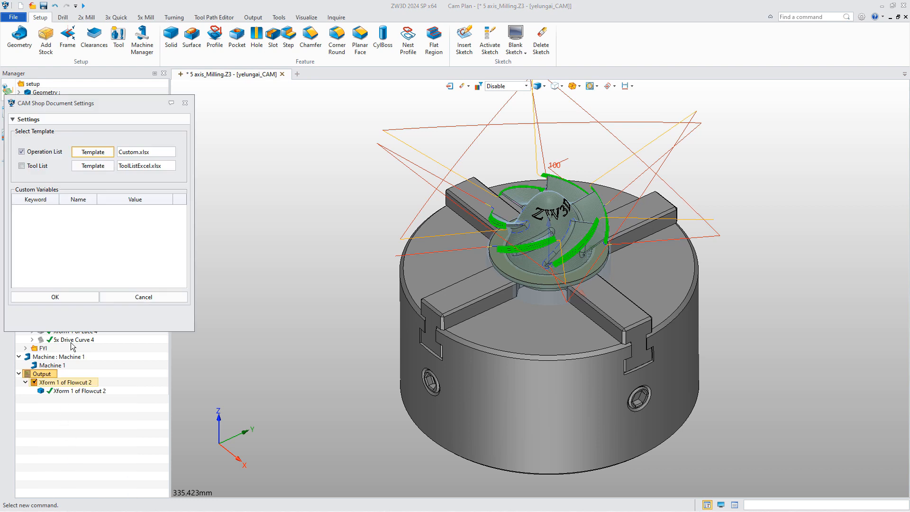
click(22, 152)
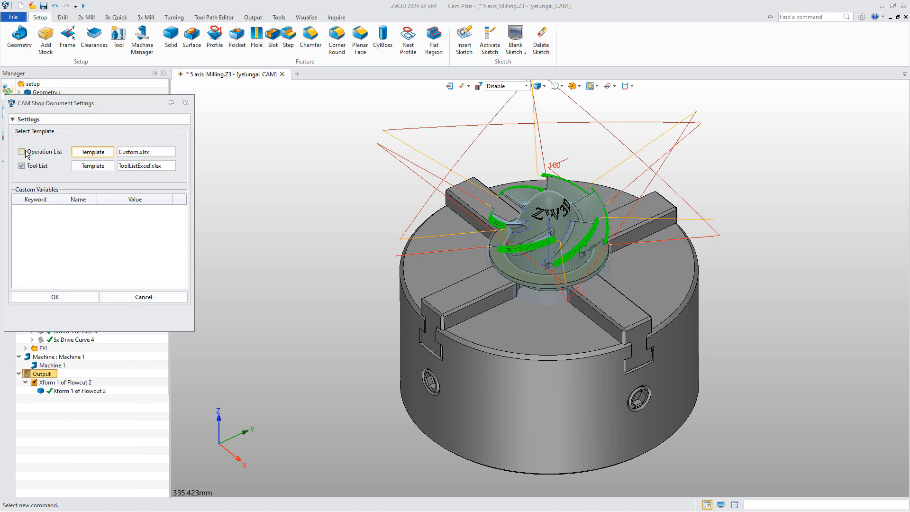
click(91, 156)
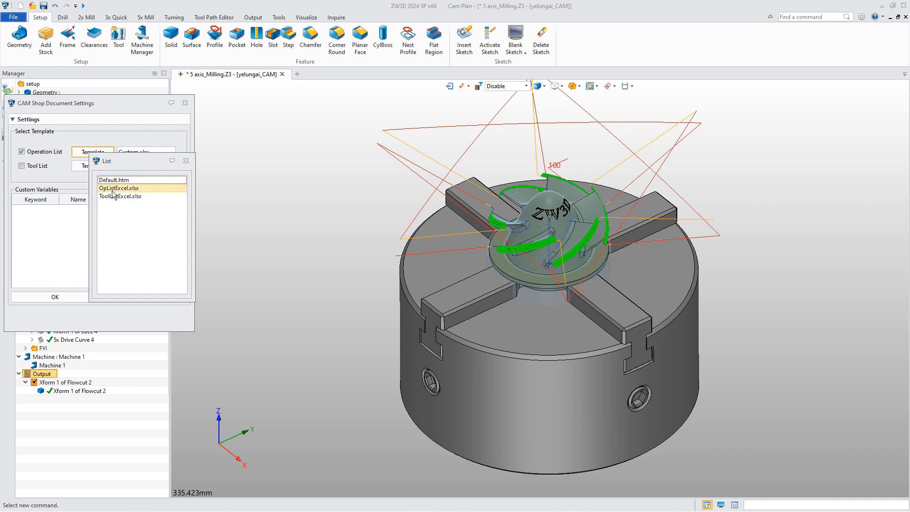
double_click(122, 188)
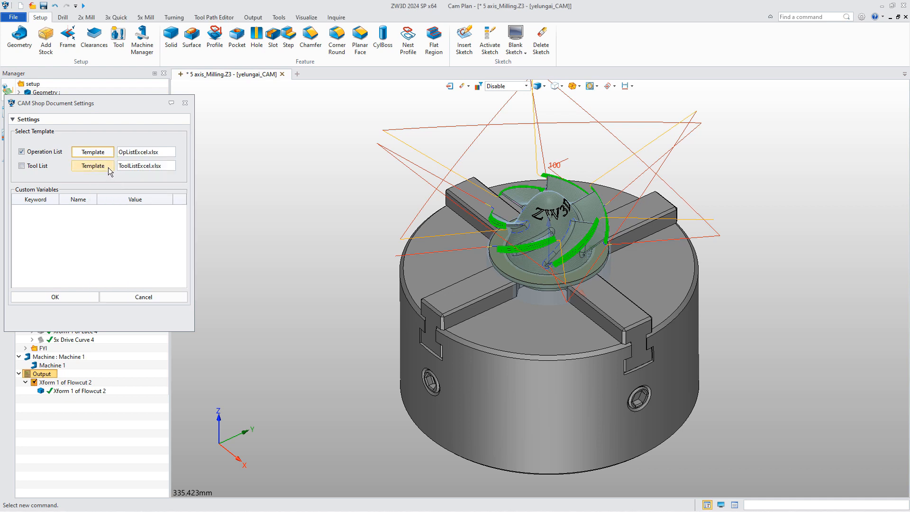
click(73, 297)
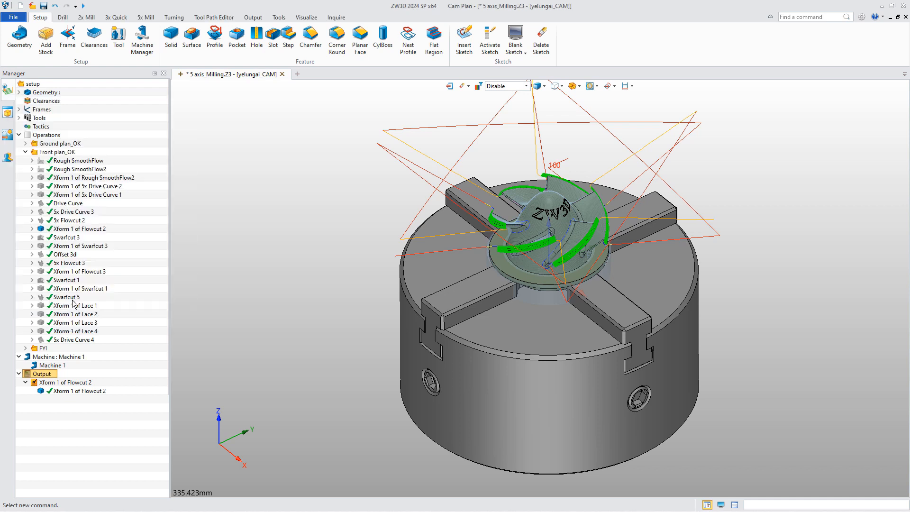
Step: Output the shop document for Xform 1 of Flowcut 2 and review the generated operation list spreadsheet
right_click(55, 384)
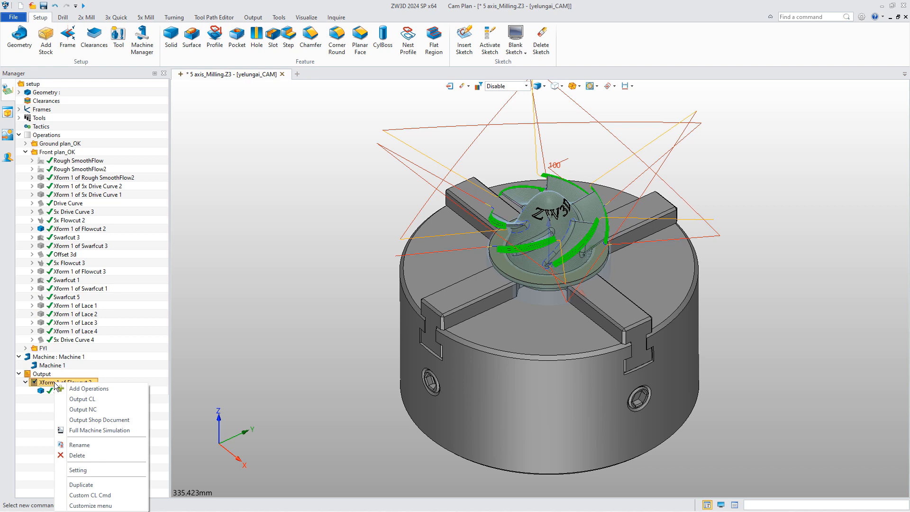
click(91, 424)
key(ctrl+Up)
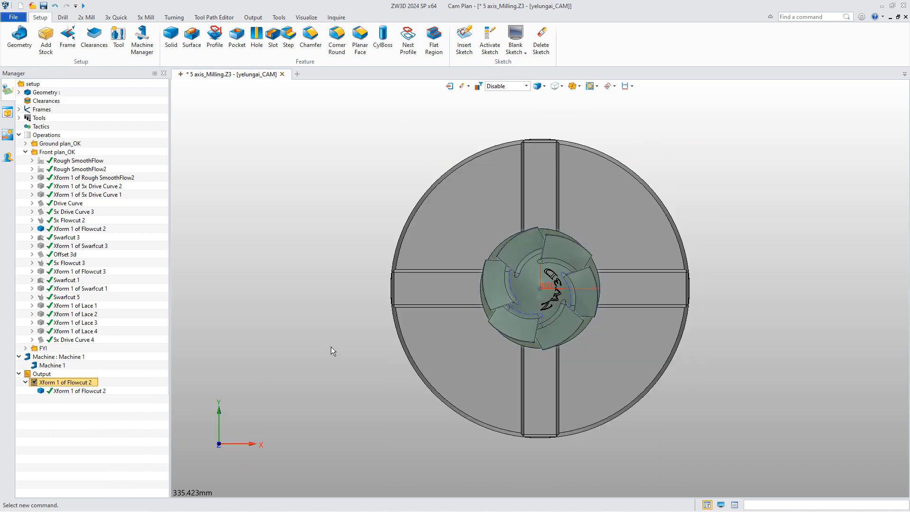
key(ctrl+Home)
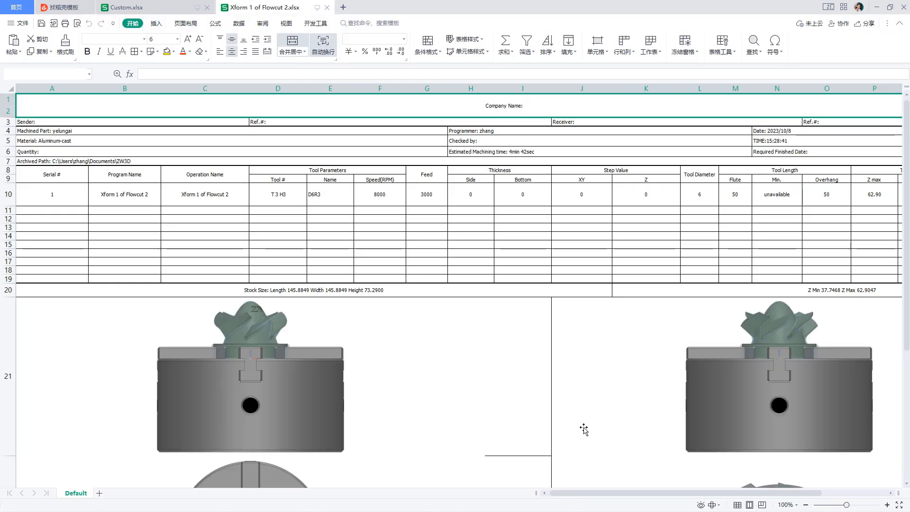
scroll(584, 428, down, 5)
scroll(558, 401, up, 3)
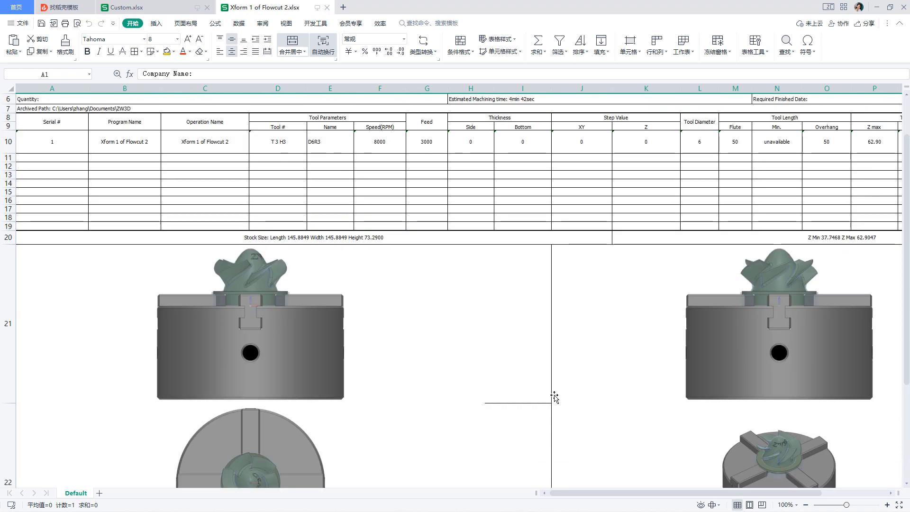
scroll(555, 397, up, 2)
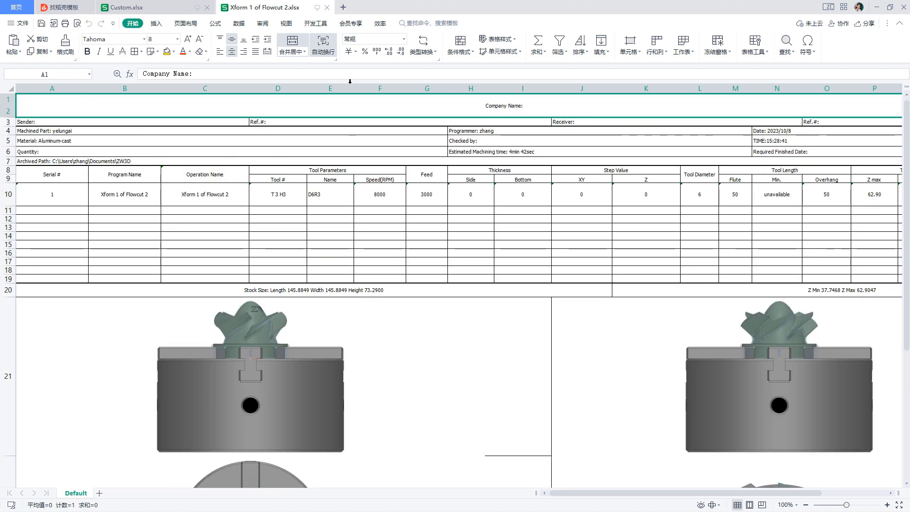
Step: Switch to the cam_template folder, read through the keywords in Shop_Doc_KeyWords.txt and close the file
key(super+Tab)
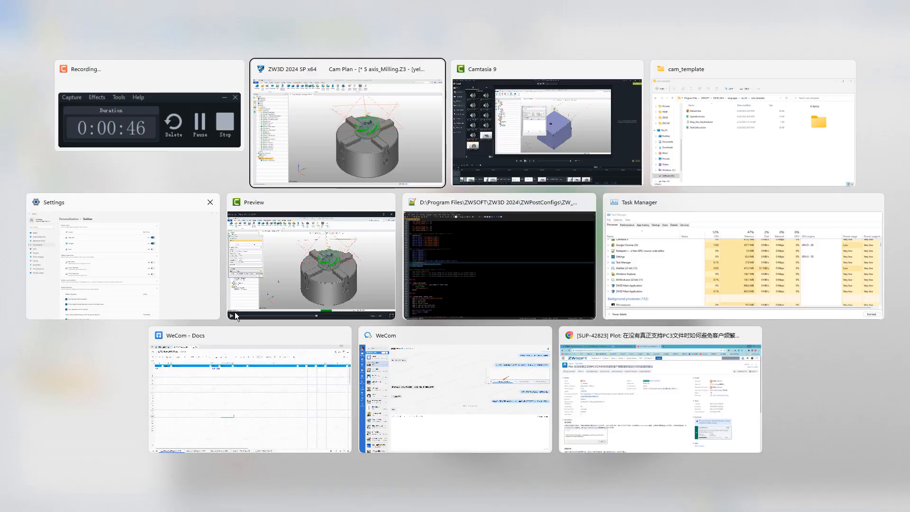
click(737, 138)
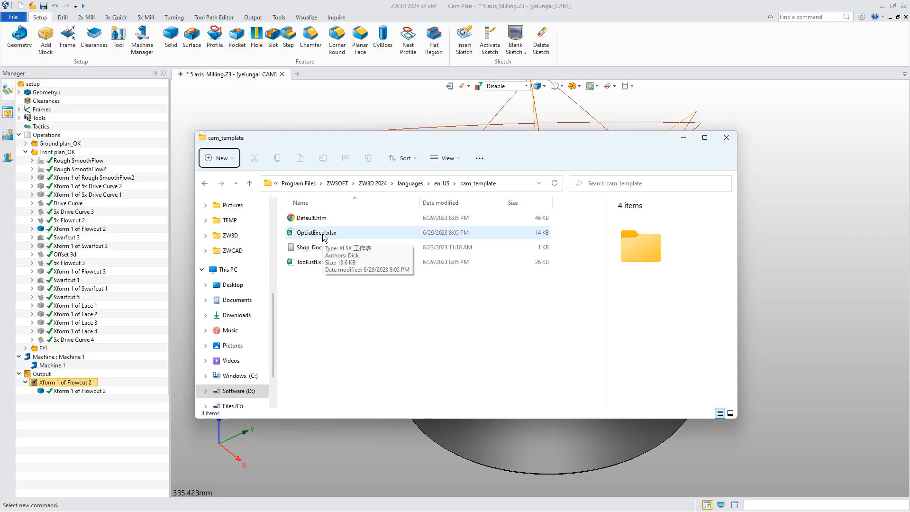
click(319, 250)
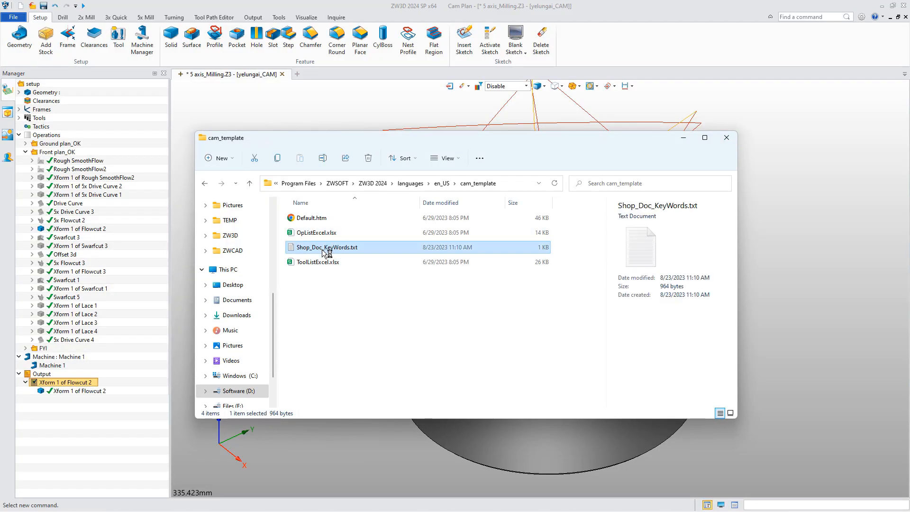
double_click(323, 253)
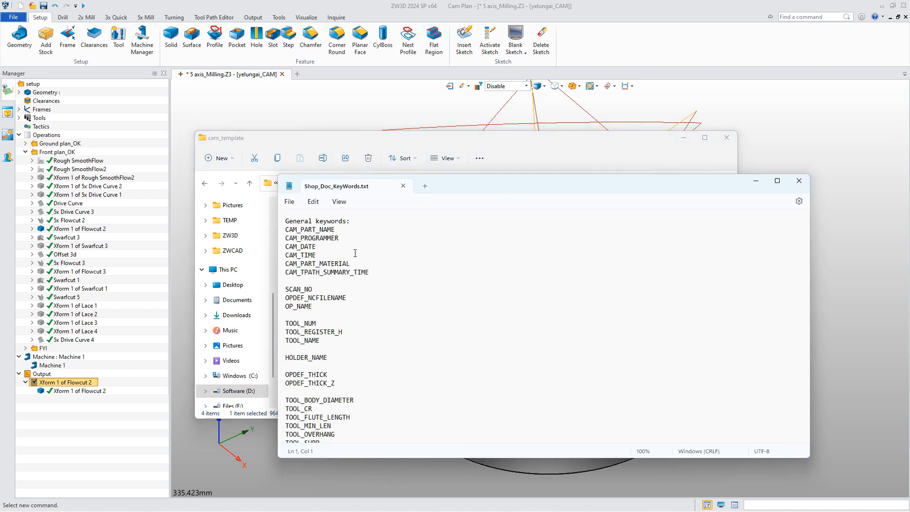
scroll(317, 238, down, 9)
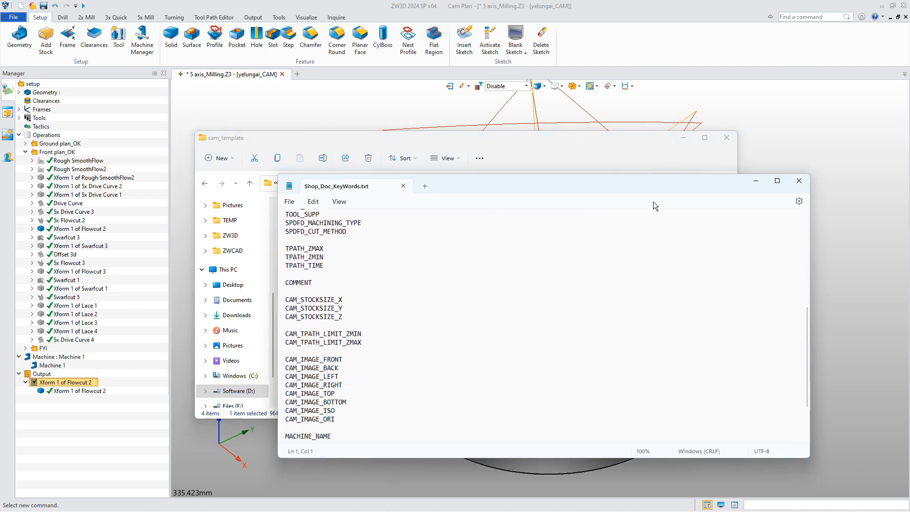
click(798, 181)
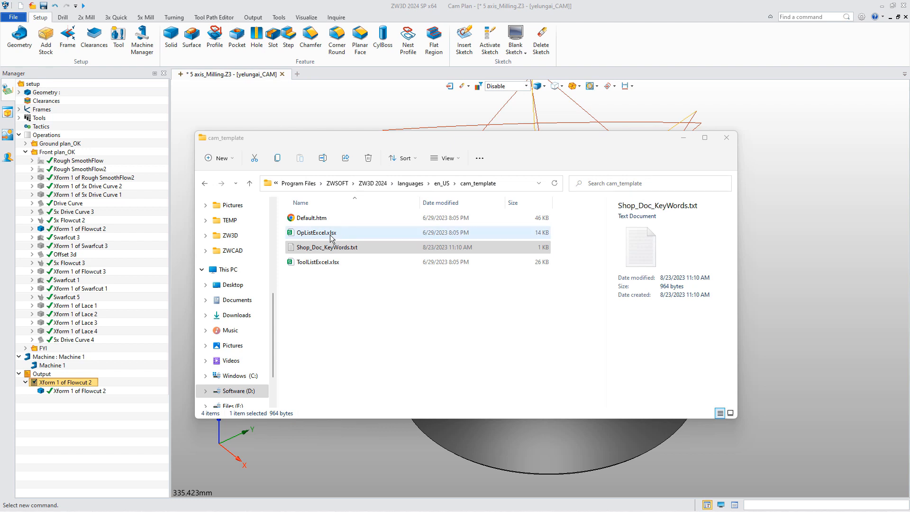
Step: Open the OpListExcel.xlsx template, check its keyword cells and delete the Operation Name column
click(331, 234)
double_click(330, 234)
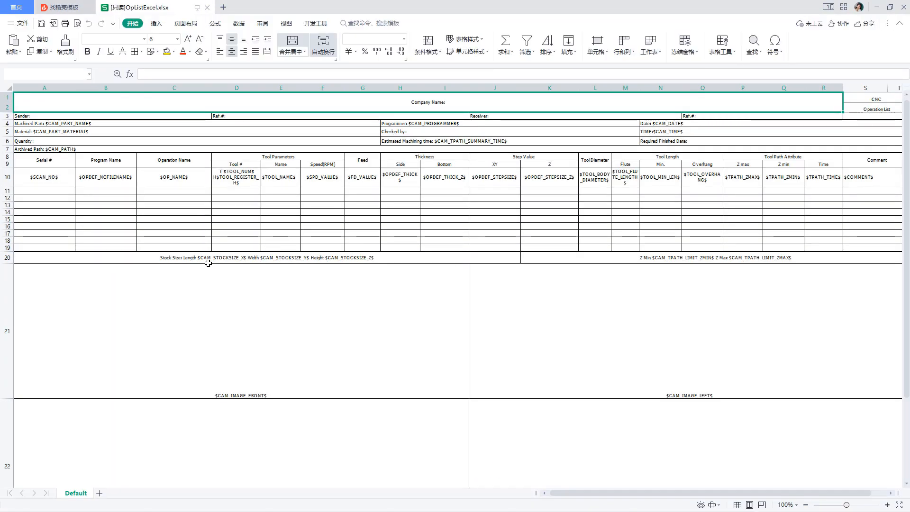
click(43, 178)
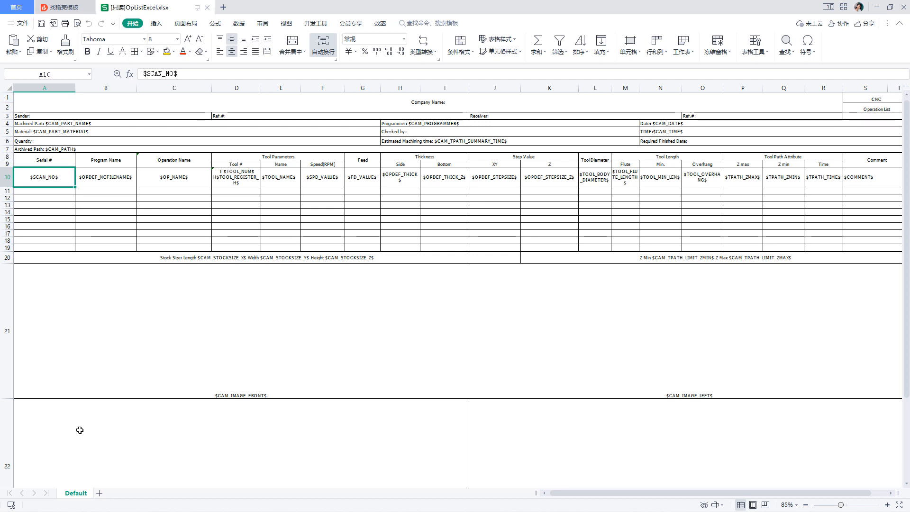
click(174, 178)
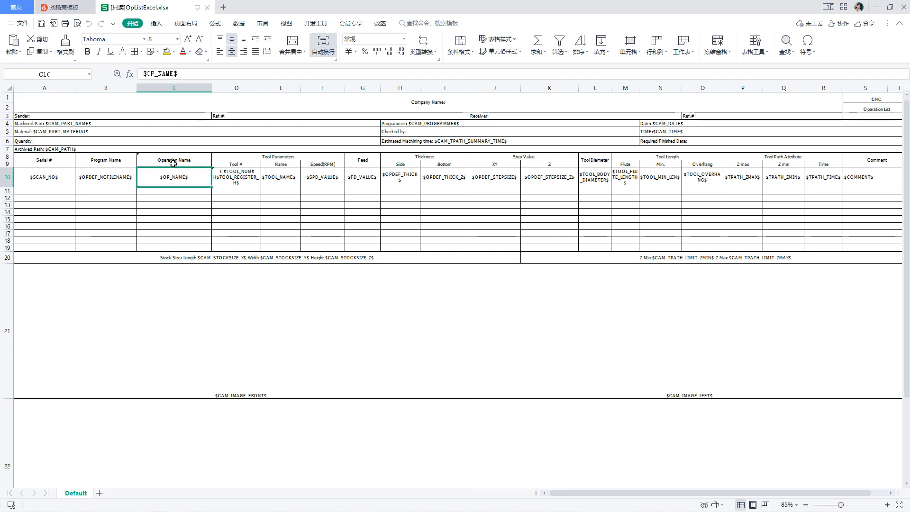
click(175, 85)
right_click(175, 85)
click(186, 194)
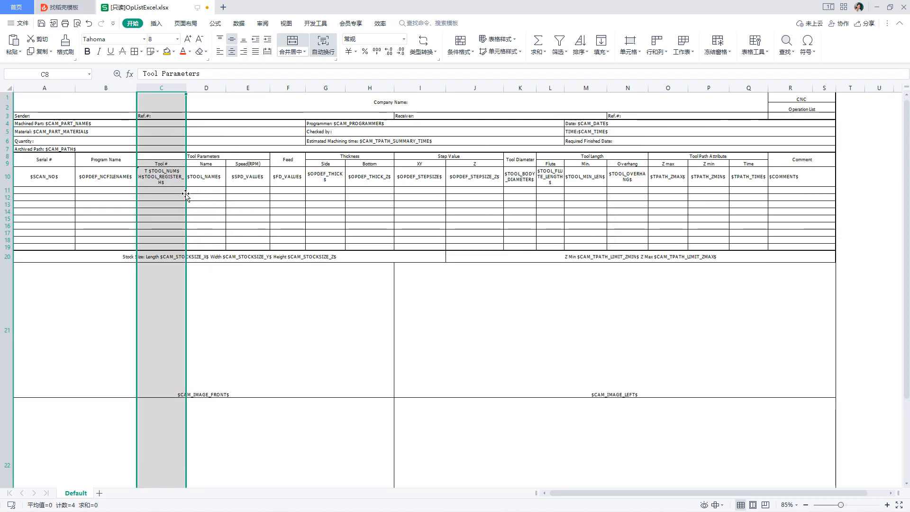
Step: Save the edited template to the desktop as Custom.xlsx, replacing the existing file, and close the spreadsheet program
click(19, 23)
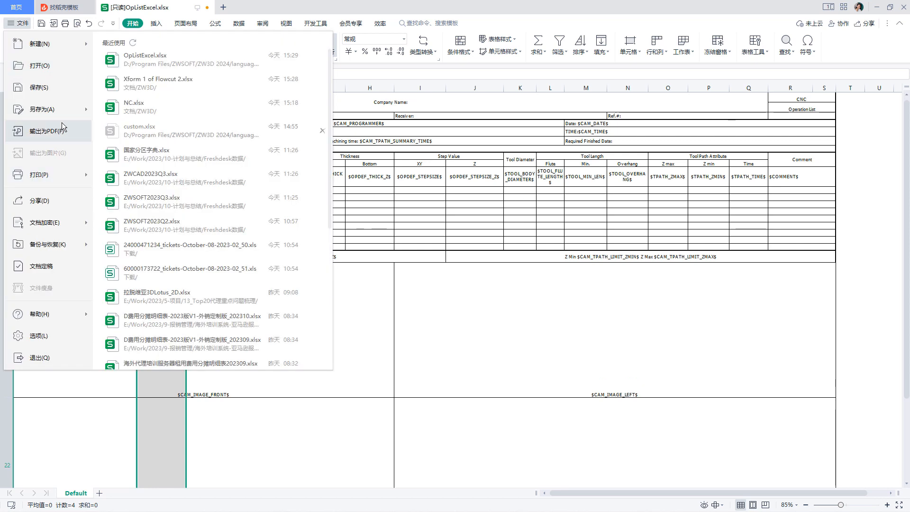
mouse_move(61, 109)
click(117, 127)
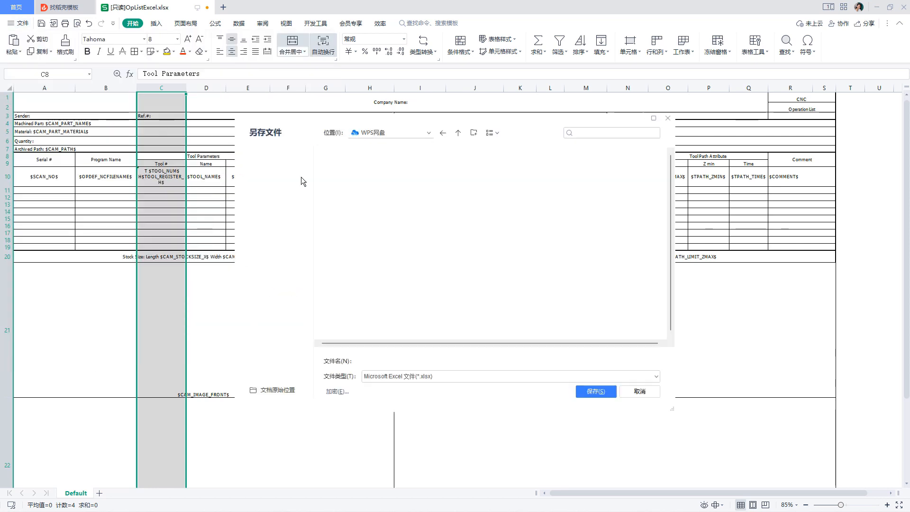
click(272, 216)
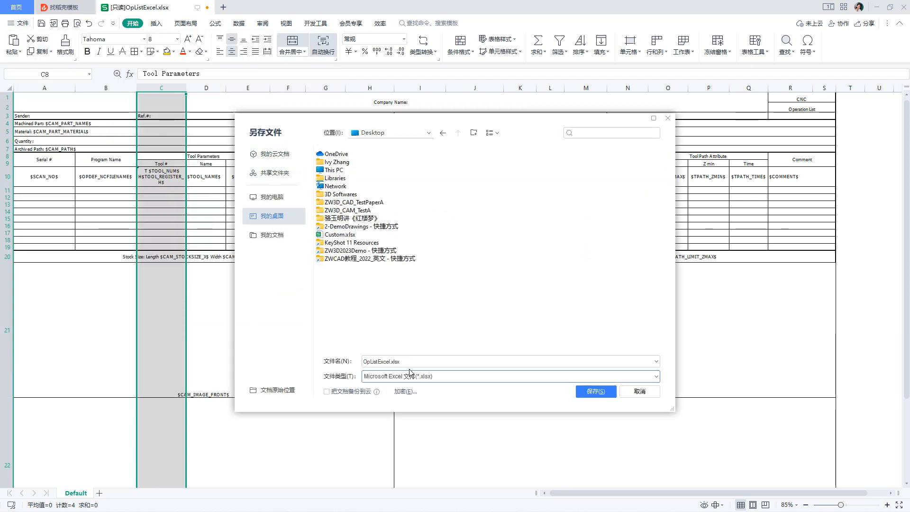
drag(405, 361, 361, 362)
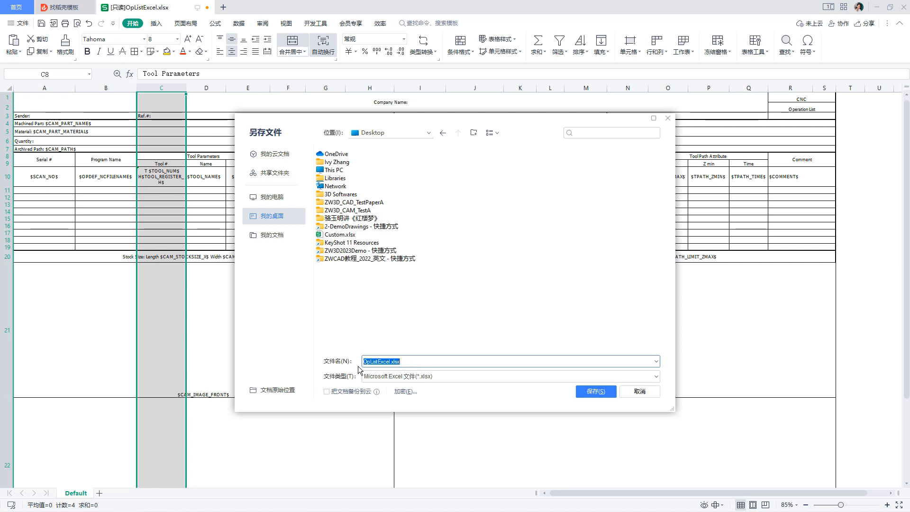
text(C)
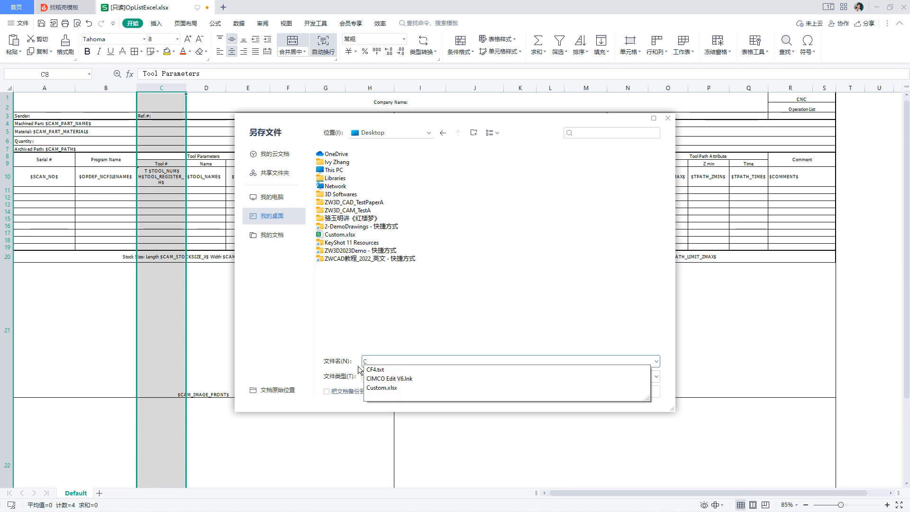
text(ustom)
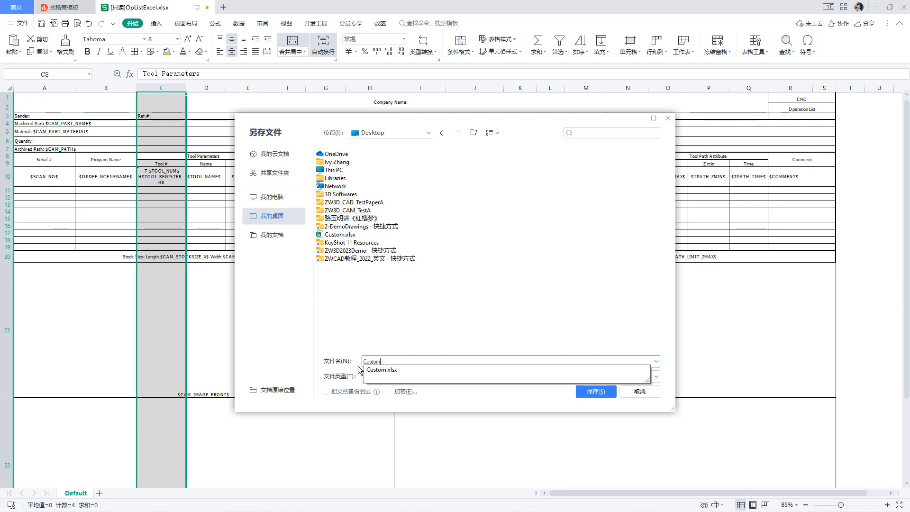
key(Return)
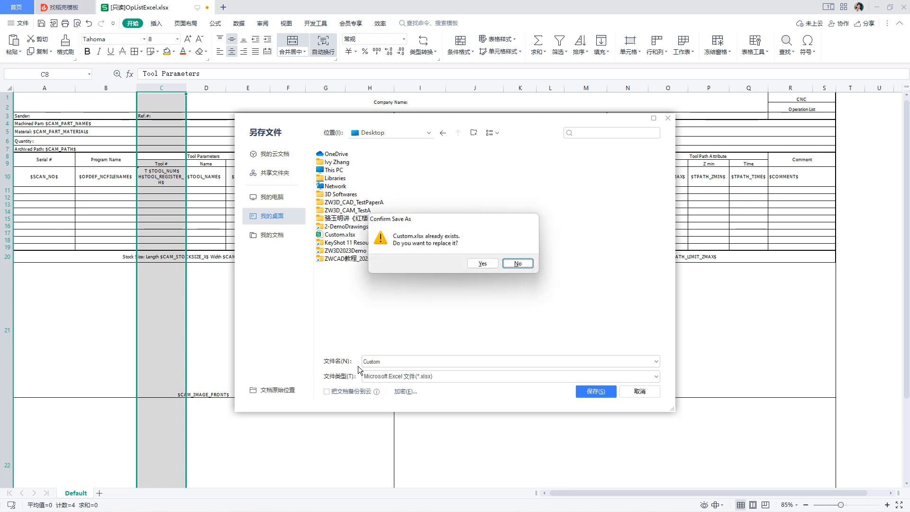
click(469, 262)
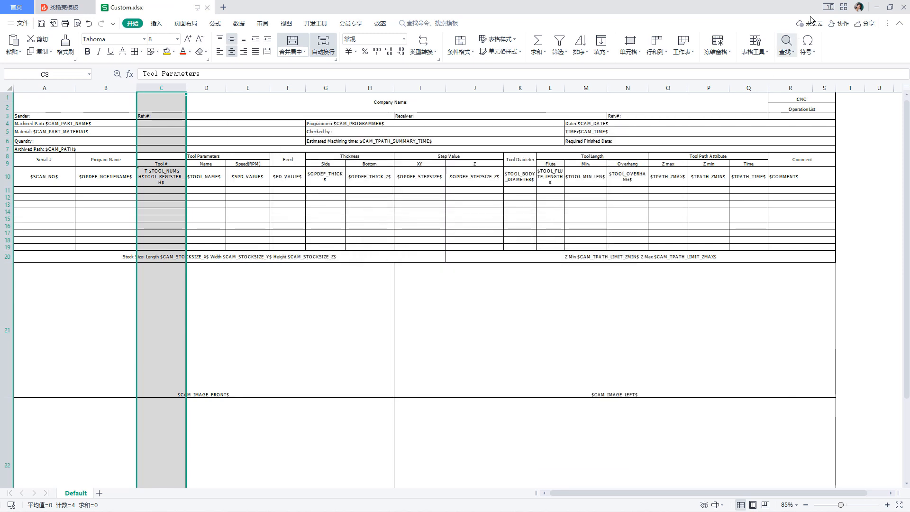
click(904, 7)
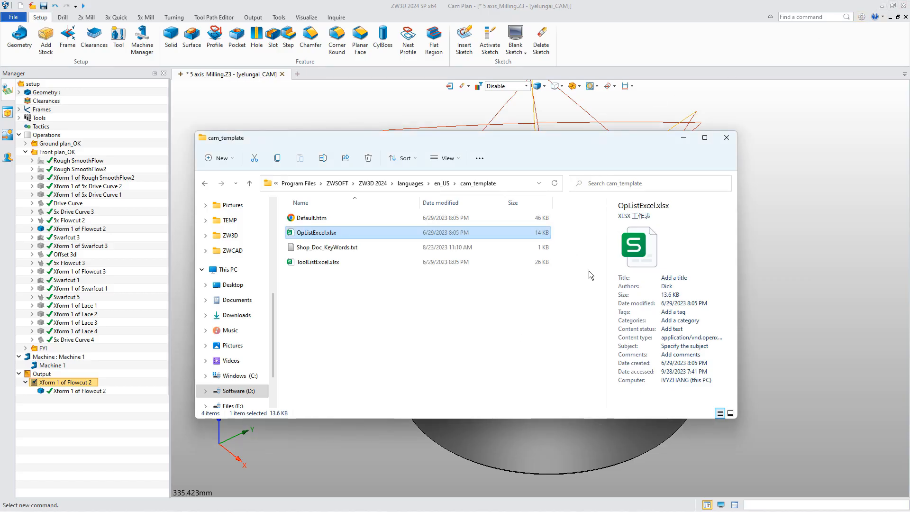
Step: Copy Custom.xlsx from the desktop into the cam_template folder
click(882, 6)
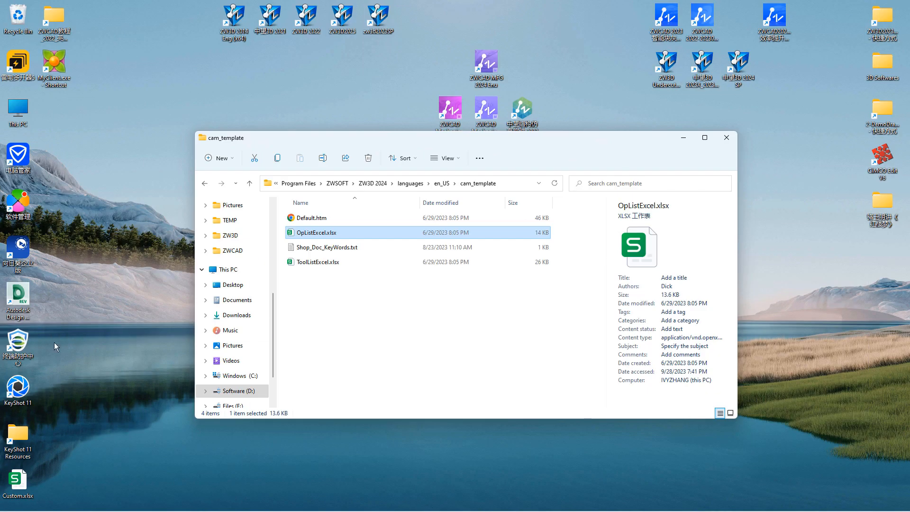
drag(17, 481, 345, 322)
click(197, 197)
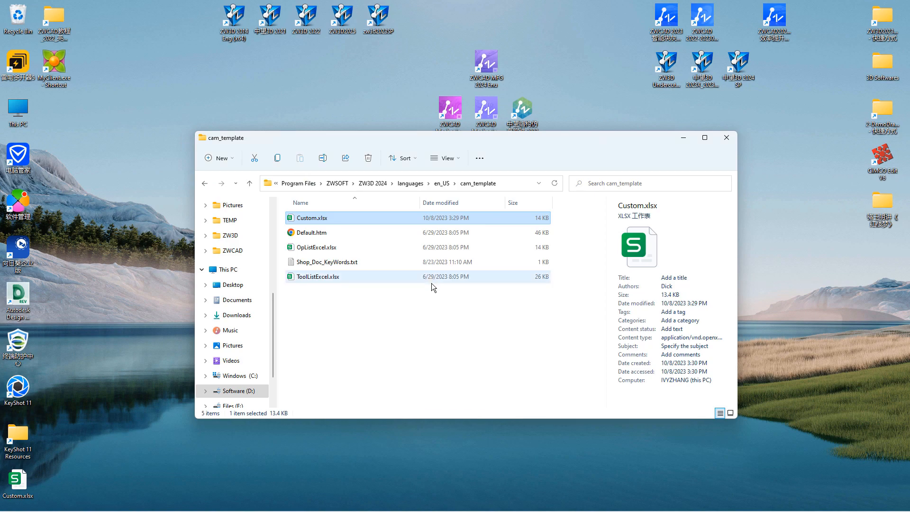
Step: Switch back to ZW3D and set the shop document's Operation List template to Custom.xlsx
key(alt+Tab)
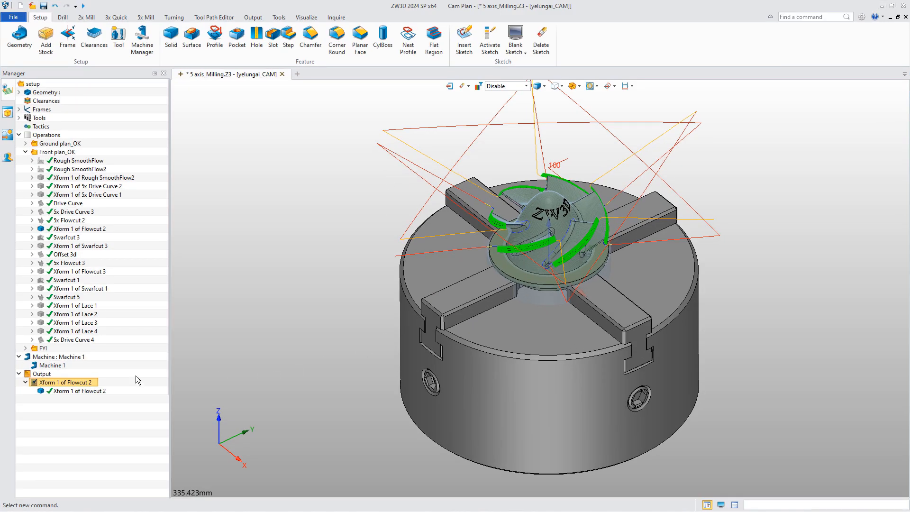
right_click(43, 377)
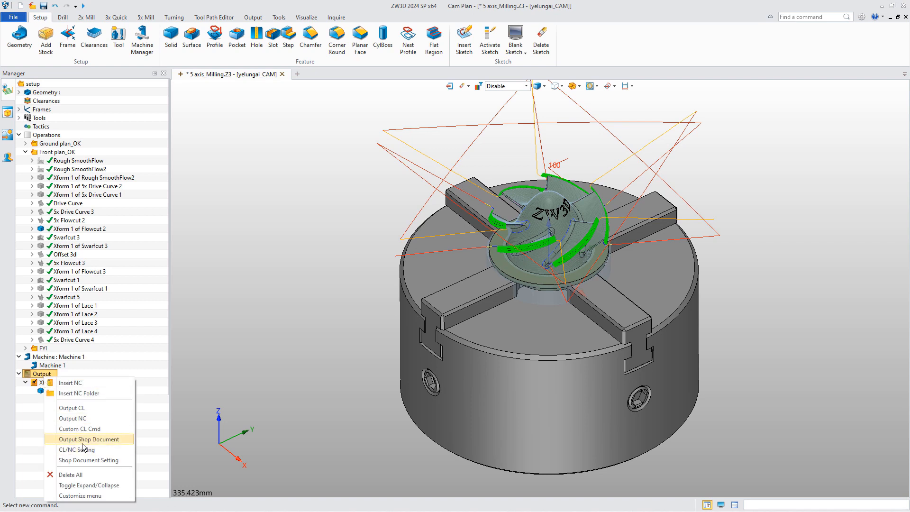
click(91, 460)
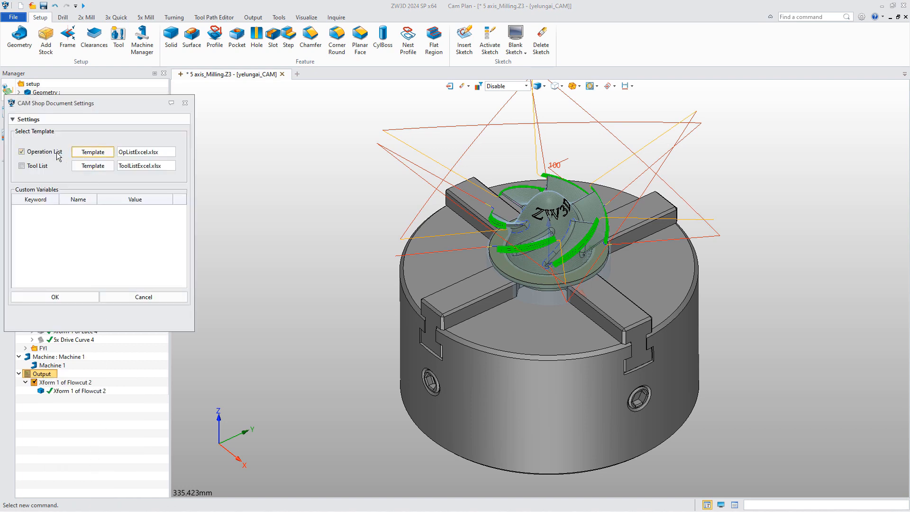
click(93, 152)
double_click(116, 188)
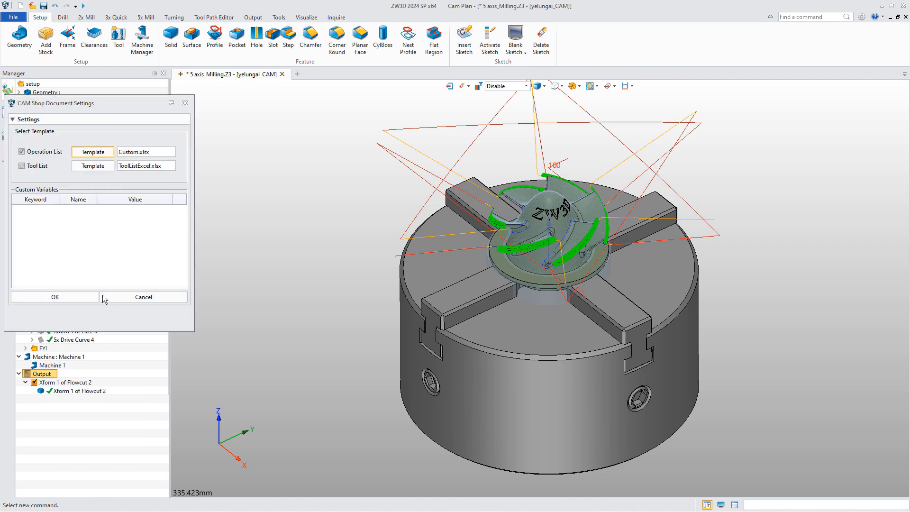
click(54, 297)
Step: Output the shop document for Xform 1 of Flowcut 2 again with the custom template
click(63, 382)
right_click(65, 382)
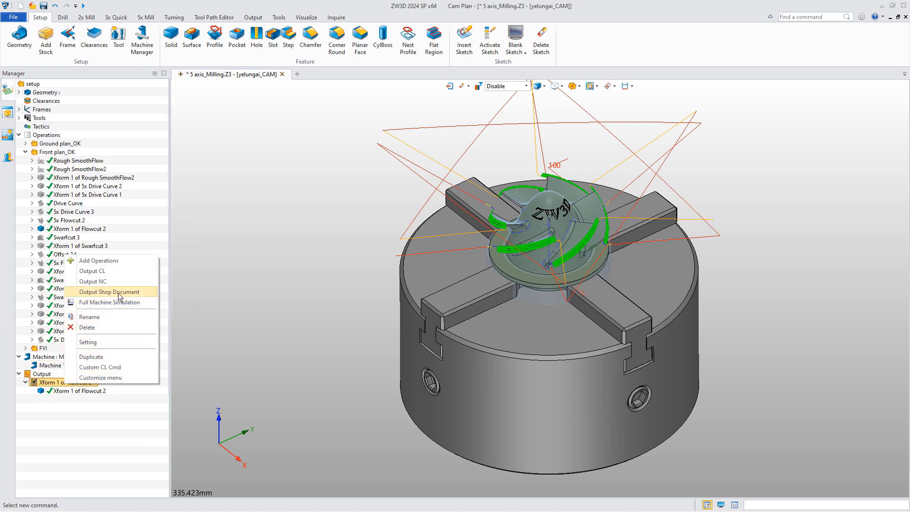
click(118, 293)
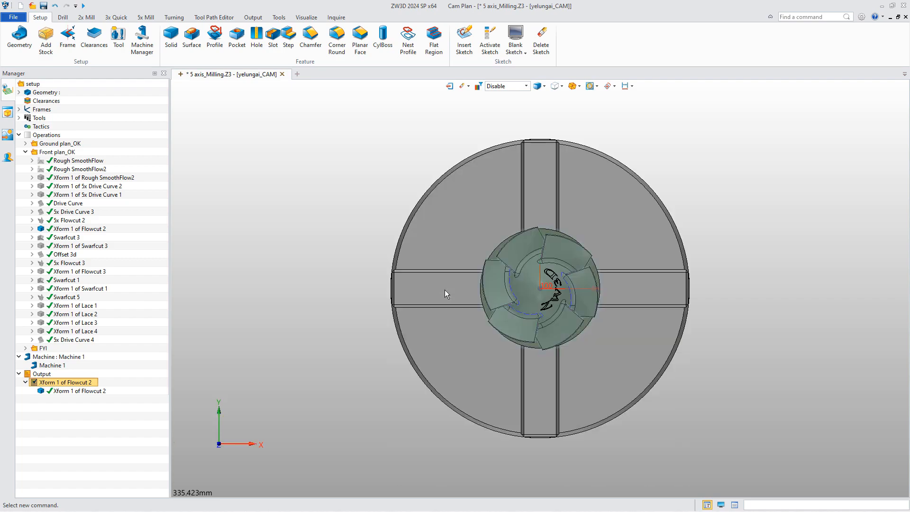